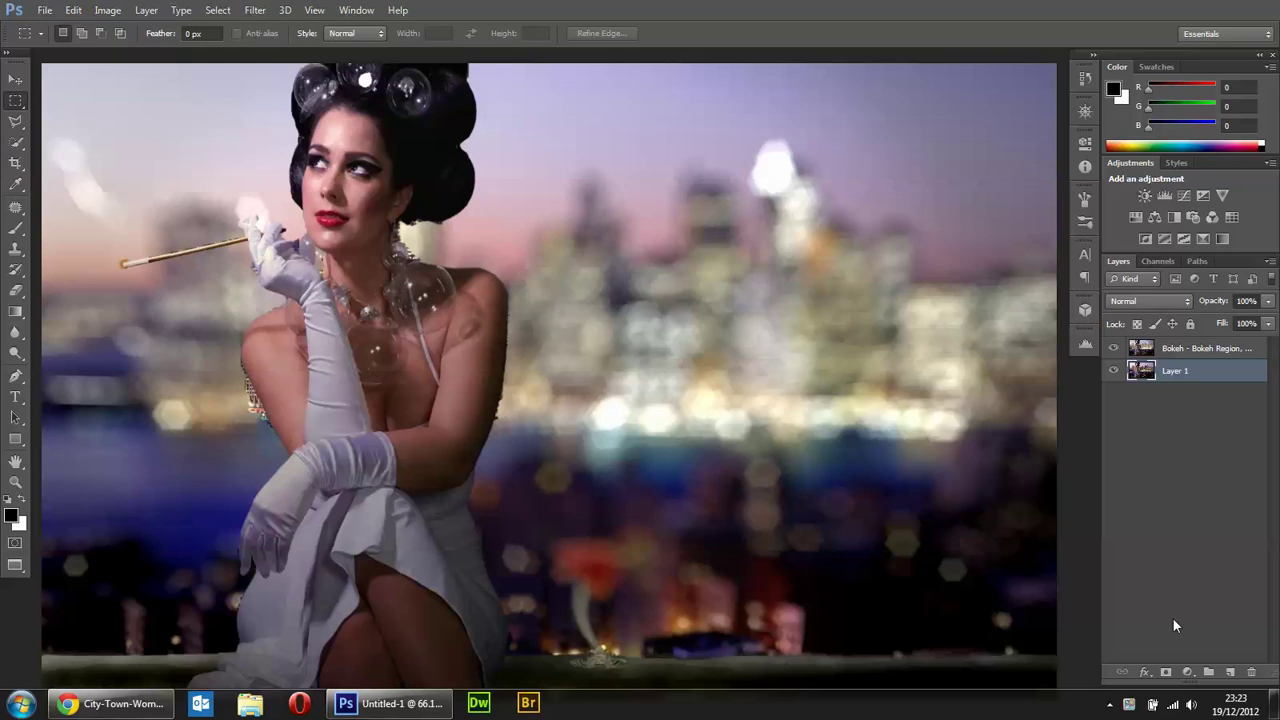
# Step: Hide the Bokeh layer above Layer 1 and delete it
pyautogui.press('f')
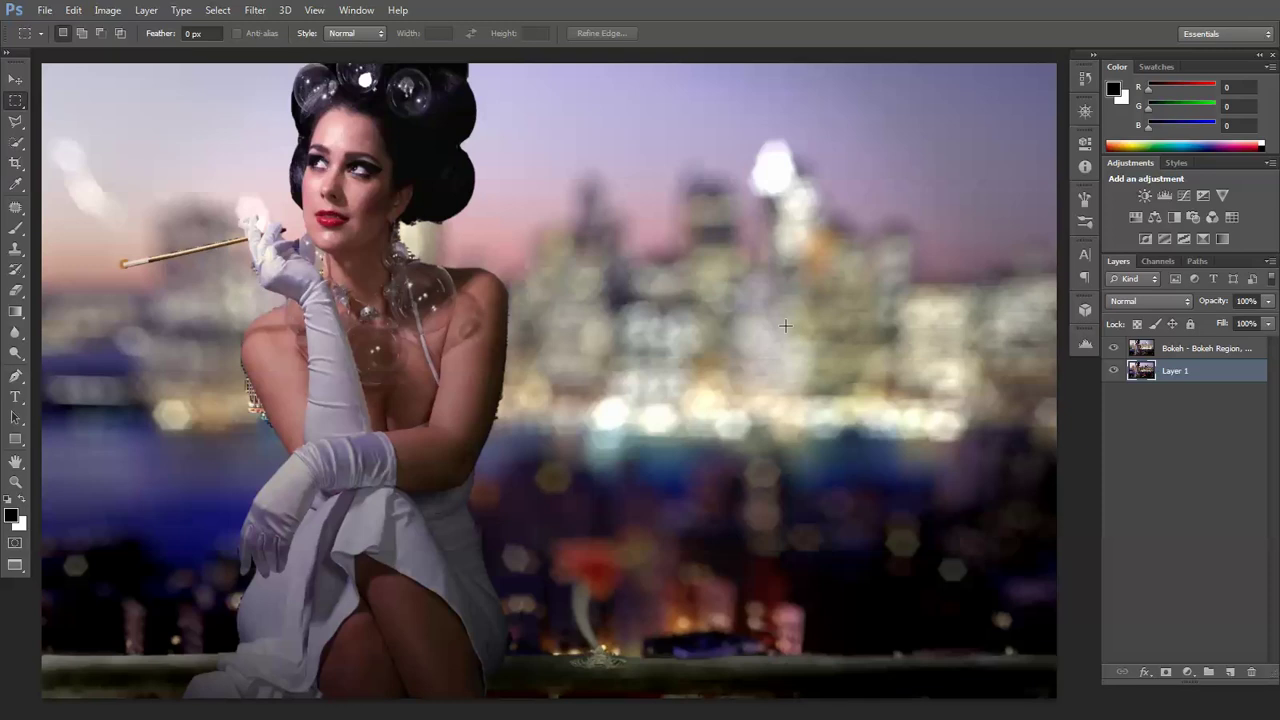
pyautogui.click(1114, 350)
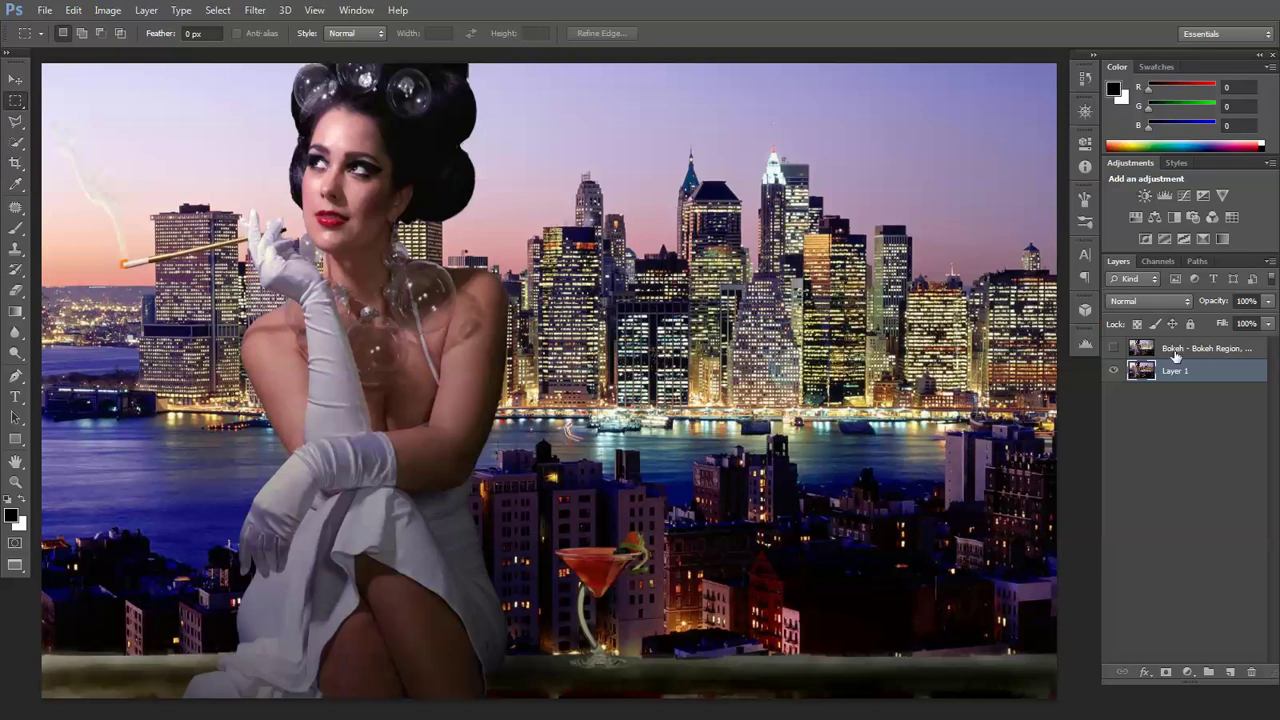
pyautogui.moveTo(1178, 352); pyautogui.dragTo(1248, 671)
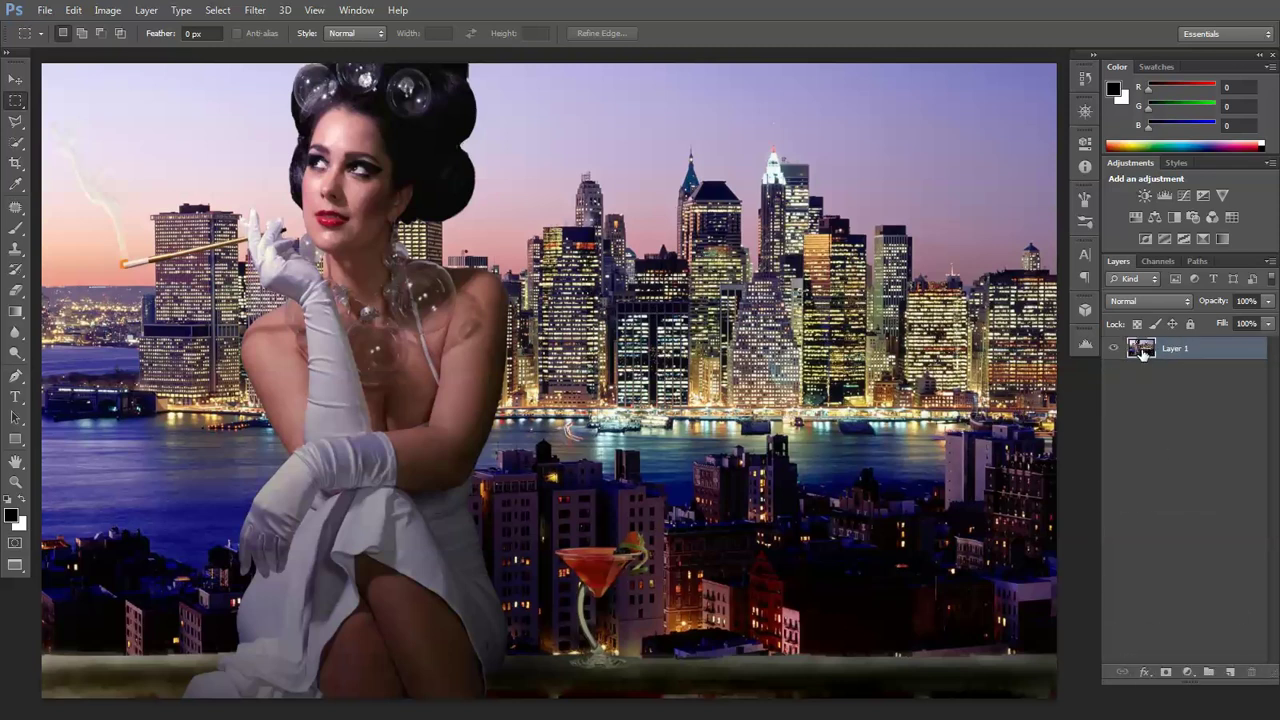
# Step: Select the full width of the ledge along the photo's lower edge with the Quick Selection tool
pyautogui.click(19, 147)
pyautogui.click(71, 145)
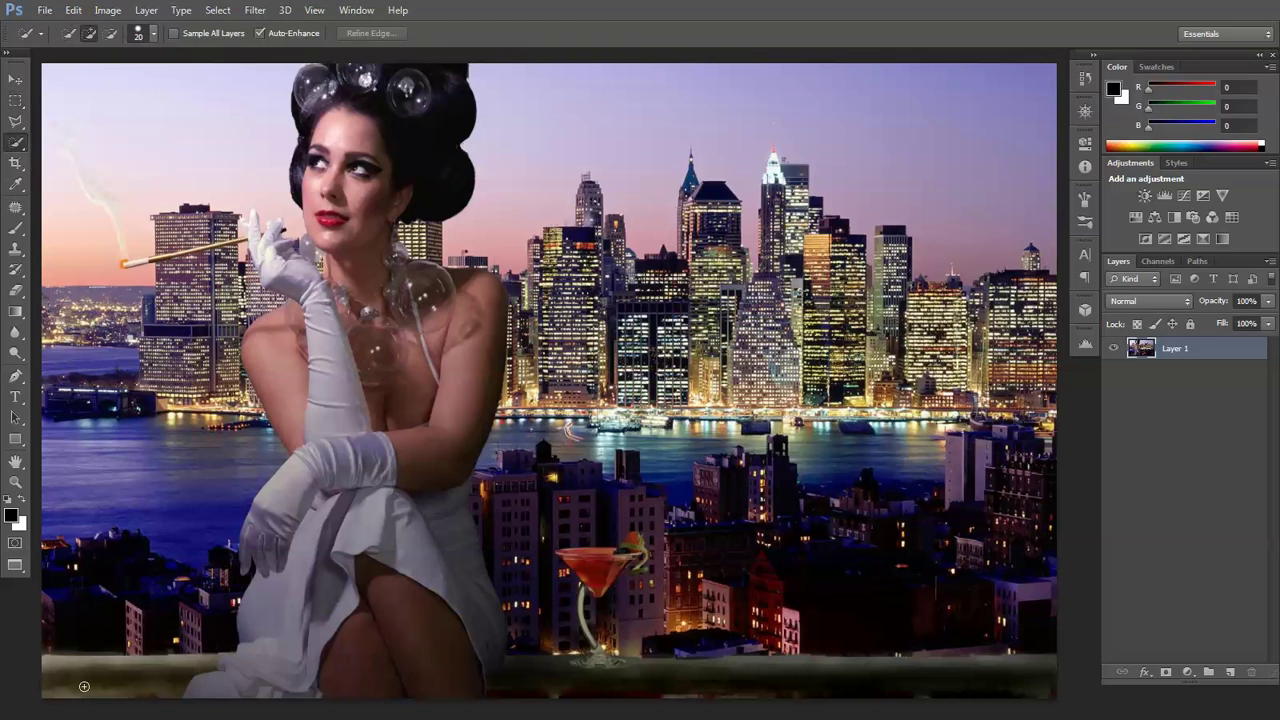
pyautogui.moveTo(281, 681); pyautogui.dragTo(545, 680)
pyautogui.moveTo(689, 681)
pyautogui.mouseDown()
pyautogui.moveTo(988, 677)
pyautogui.moveTo(1002, 667)
pyautogui.moveTo(984, 647)
pyautogui.mouseUp()
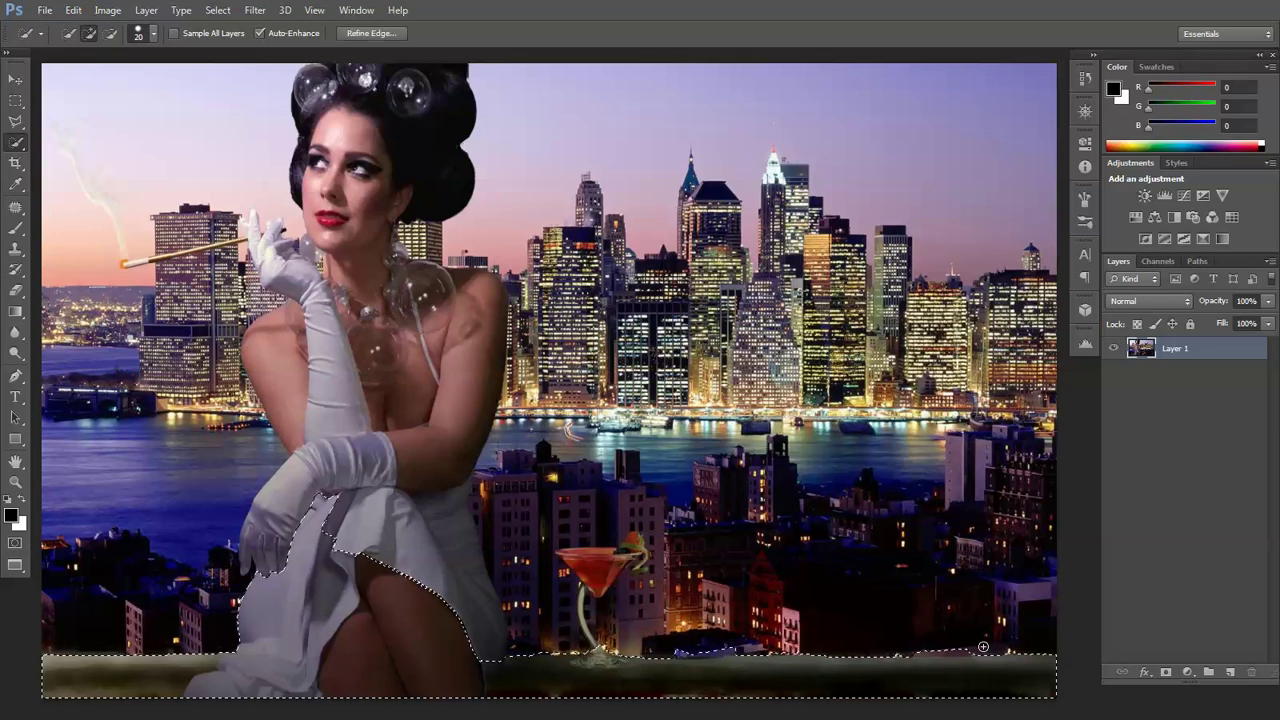
# Step: Subtract the stray rooftop patches above the ledge's upper edge from the selection
pyautogui.keyDown('alt'); pyautogui.click(923, 654); pyautogui.keyUp('alt')
pyautogui.moveTo(883, 666); pyautogui.dragTo(925, 663)
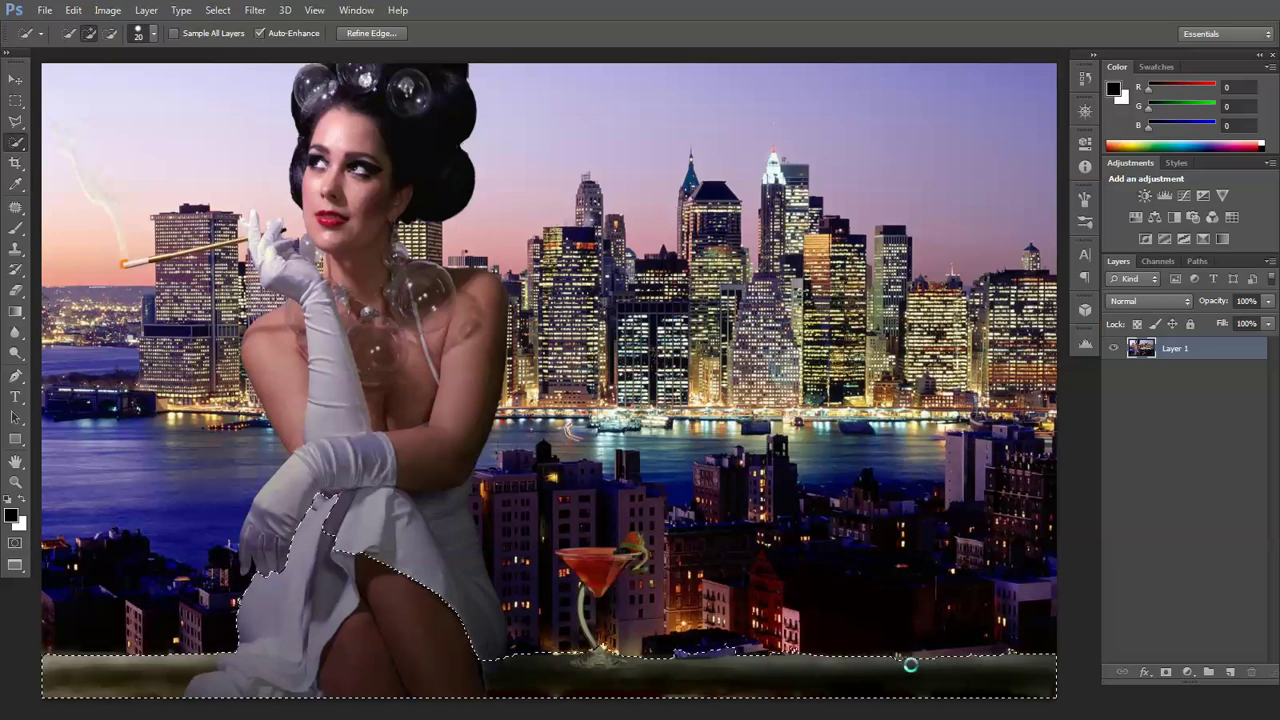
pyautogui.keyDown('alt'); pyautogui.click(705, 654); pyautogui.keyUp('alt')
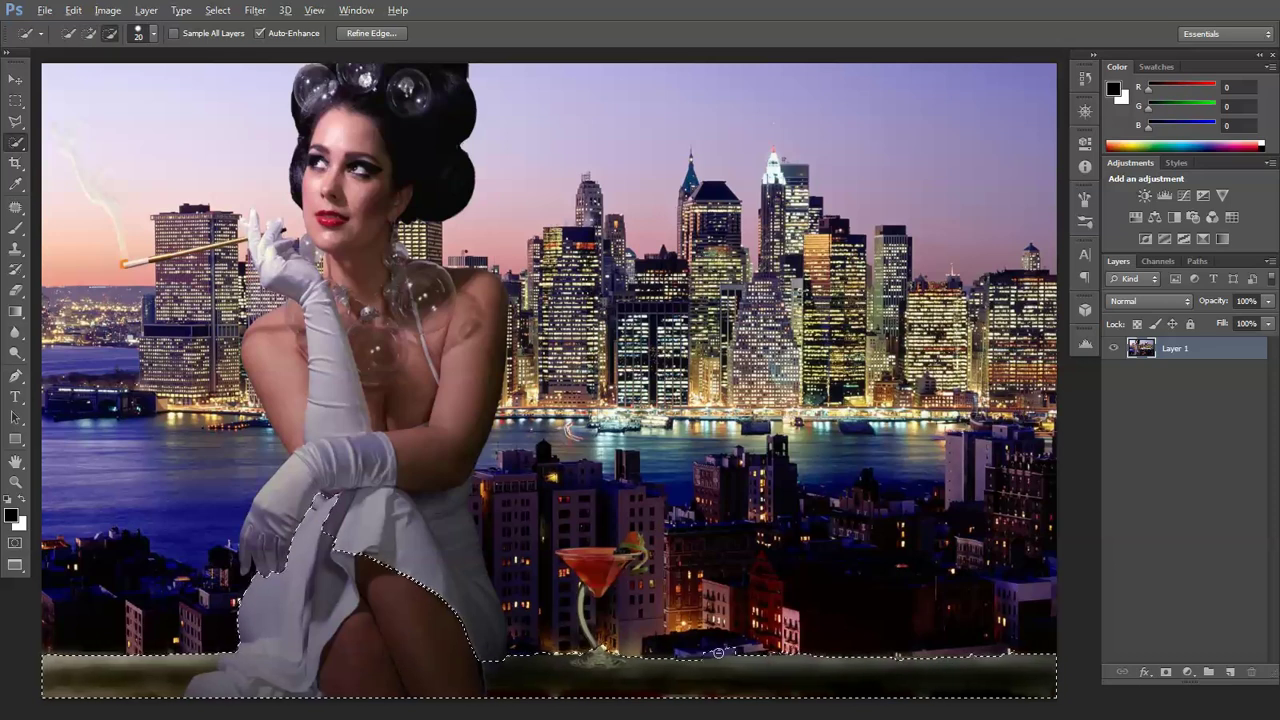
pyautogui.press('alt')
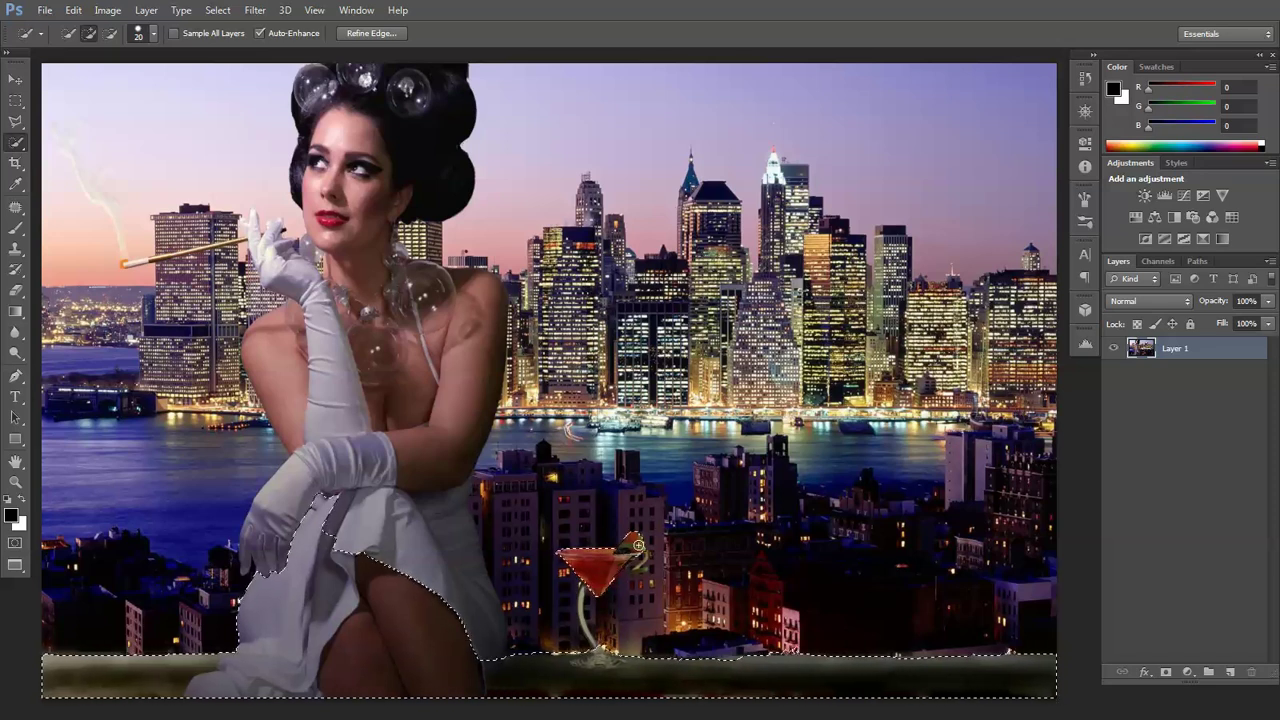
# Step: Add the cocktail glass with its garnish and curved stem to the selection
pyautogui.click(620, 603)
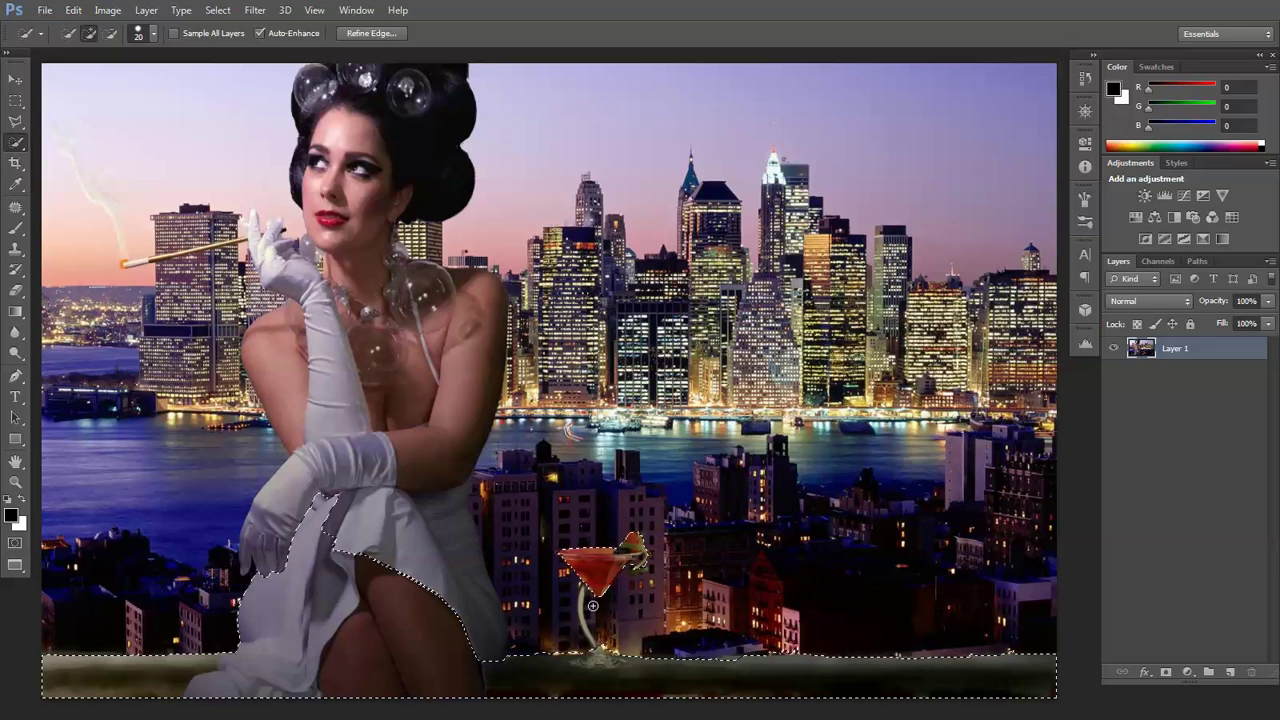
pyautogui.scroll(5, 586, 632)
pyautogui.scroll(1, 586, 632)
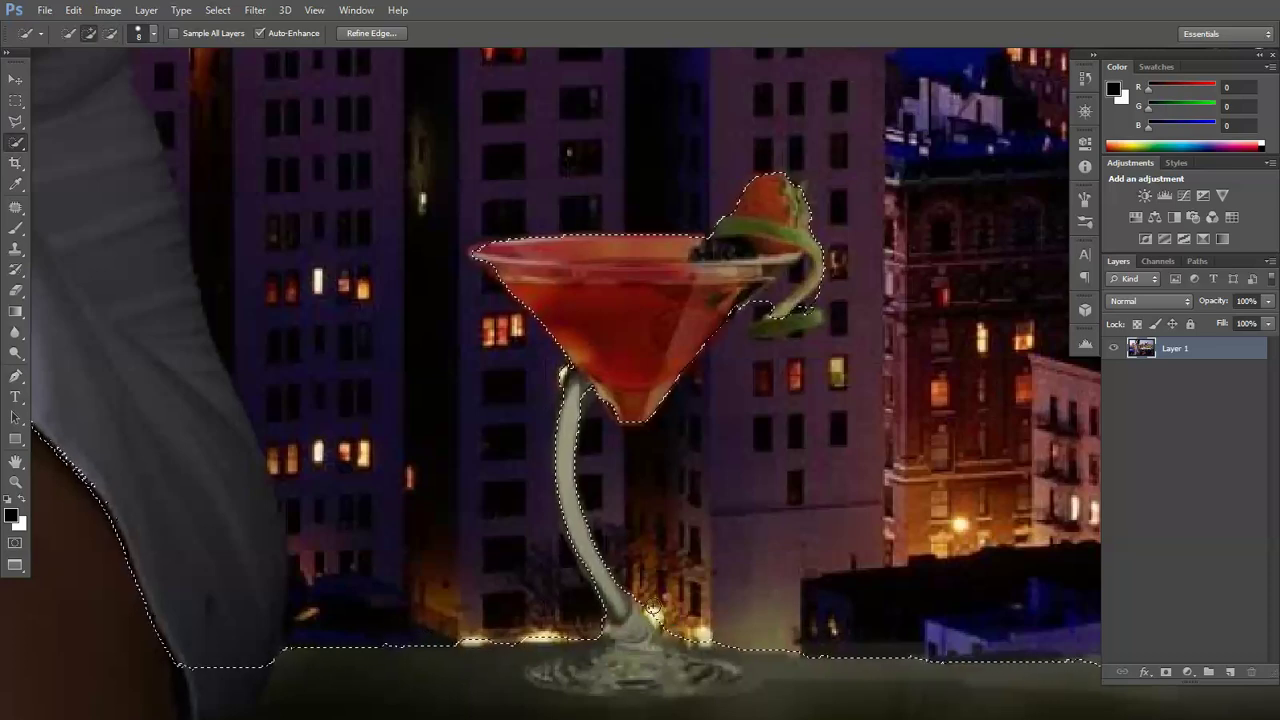
# Step: Refine the selection edge around the glass base and along the ledge beneath the rooftops
pyautogui.press('alt')
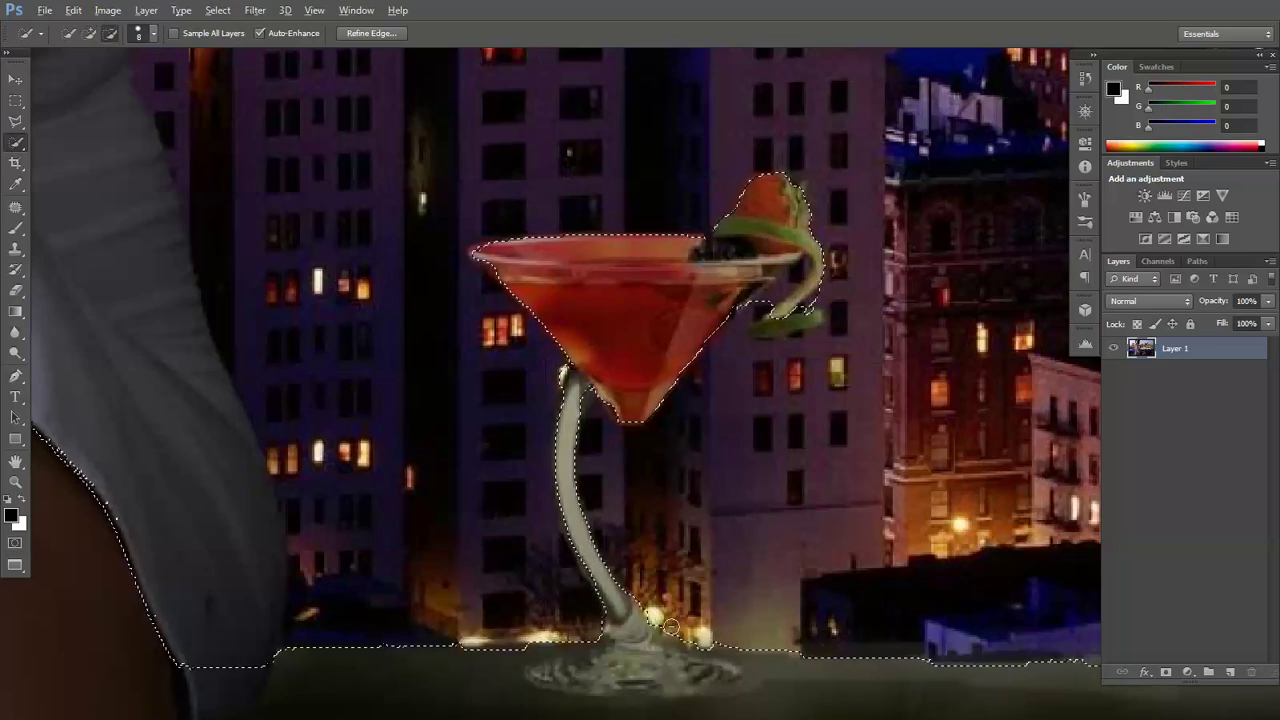
pyautogui.scroll(-5, 819, 626)
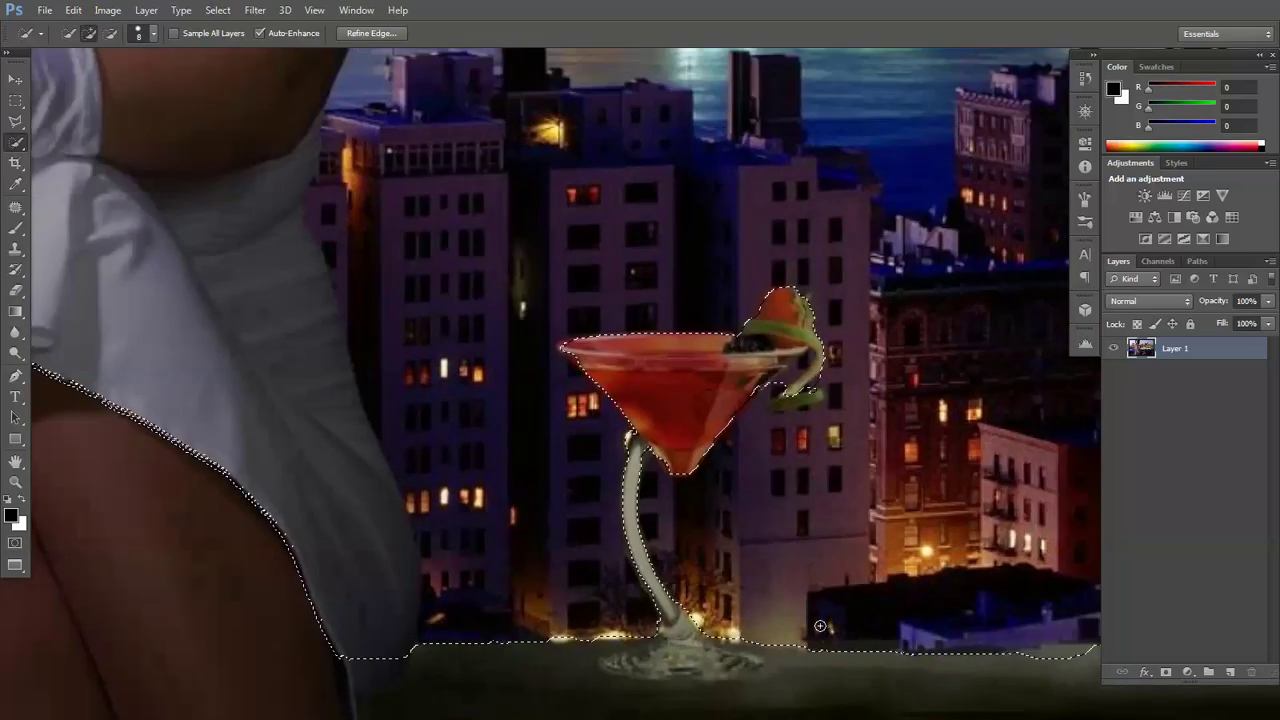
pyautogui.scroll(3, 927, 647)
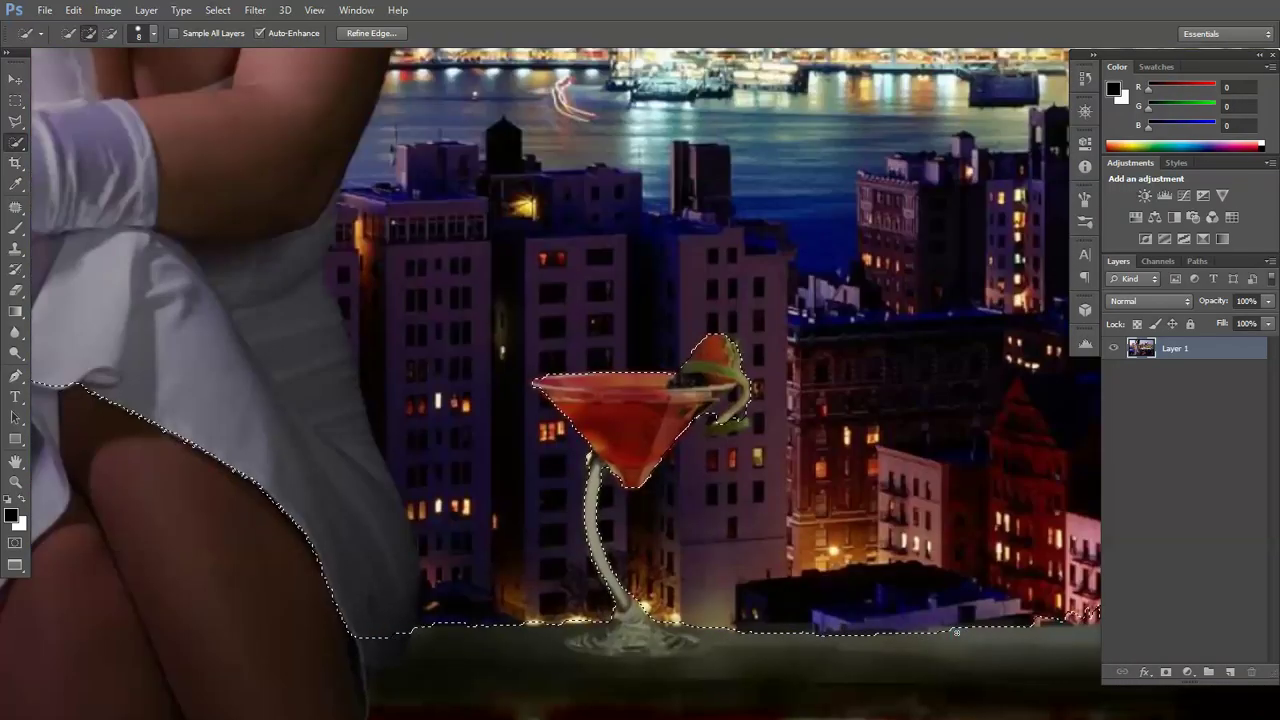
# Step: Add the woman's figure, from the gloves and dress up to her hair, to the selection
pyautogui.scroll(-6, 956, 632)
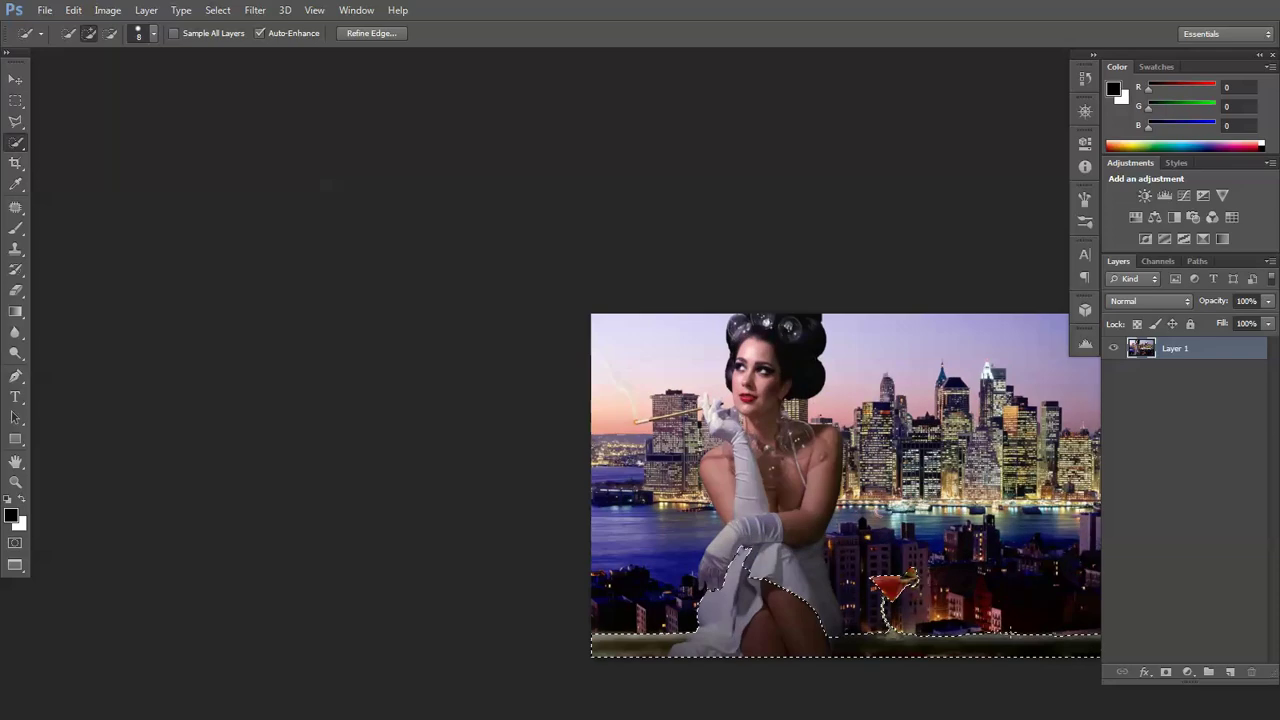
pyautogui.scroll(2, 1005, 625)
pyautogui.moveTo(995, 615); pyautogui.dragTo(830, 591)
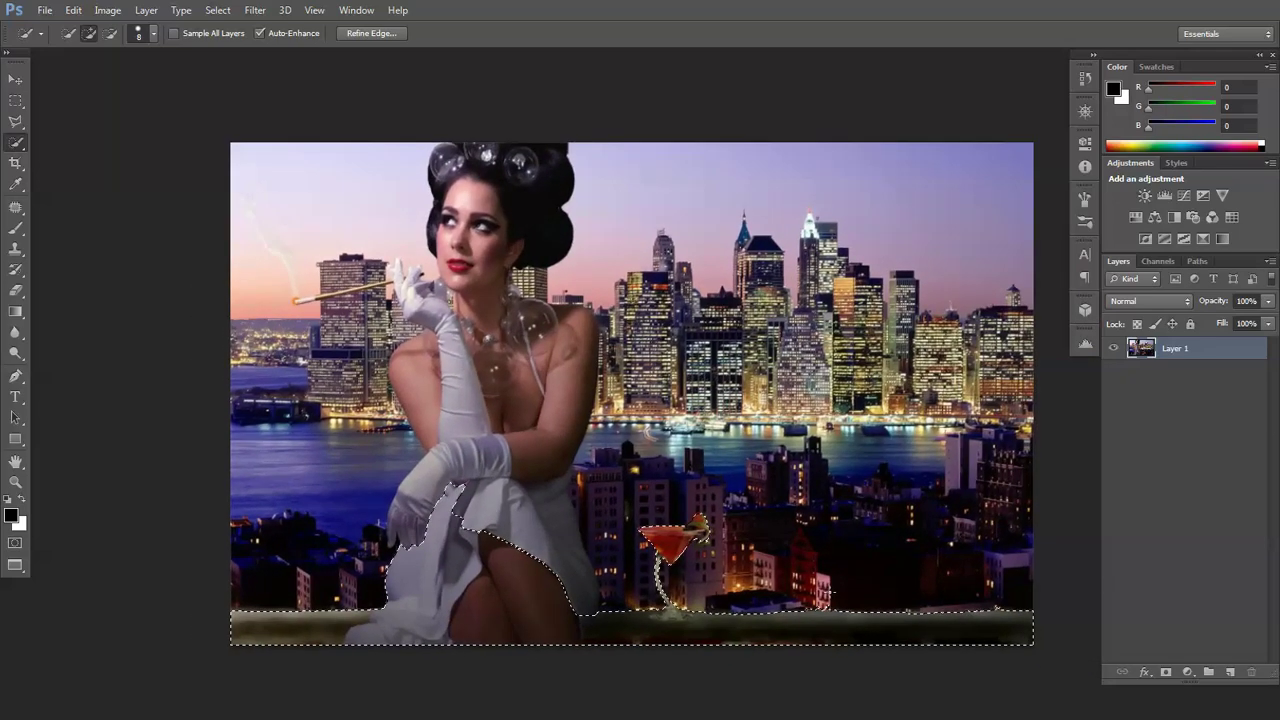
pyautogui.scroll(2, 446, 444)
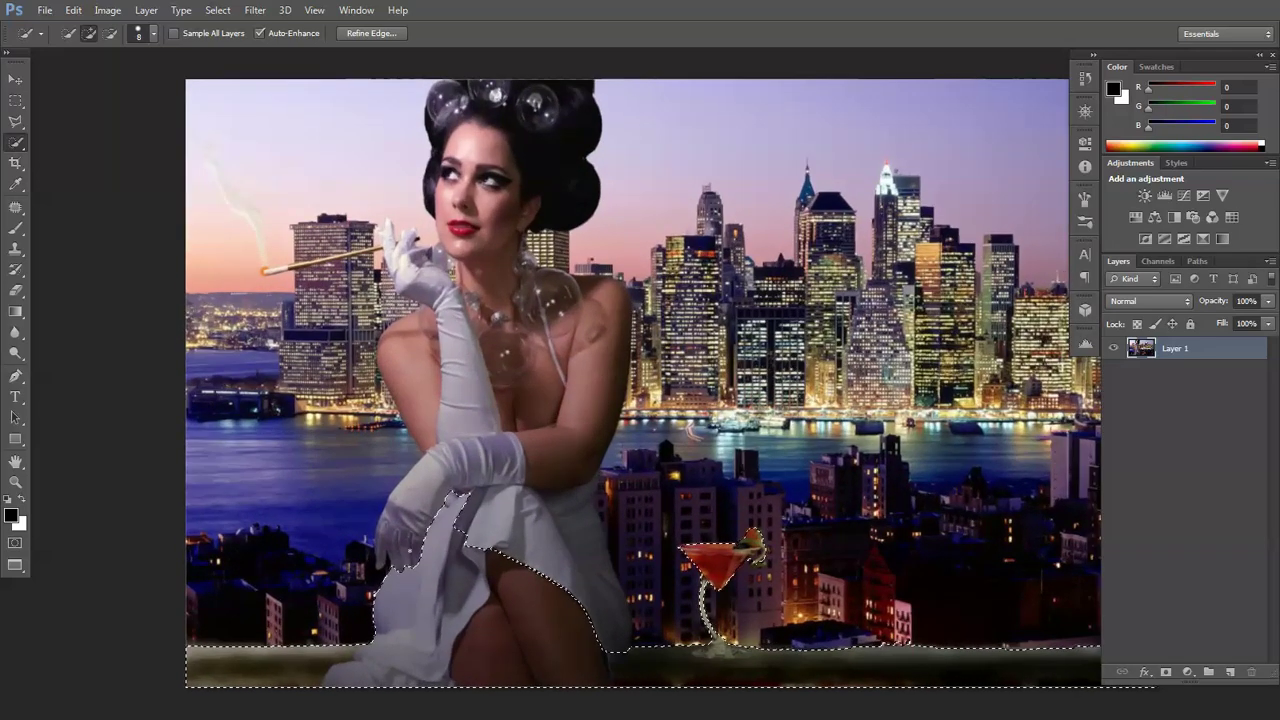
pyautogui.moveTo(416, 547)
pyautogui.mouseDown()
pyautogui.moveTo(472, 530)
pyautogui.moveTo(440, 465)
pyautogui.moveTo(467, 425)
pyautogui.mouseUp()
pyautogui.moveTo(593, 555)
pyautogui.mouseDown()
pyautogui.moveTo(570, 470)
pyautogui.moveTo(585, 420)
pyautogui.moveTo(470, 345)
pyautogui.moveTo(420, 335)
pyautogui.moveTo(480, 262)
pyautogui.moveTo(580, 225)
pyautogui.moveTo(560, 130)
pyautogui.moveTo(485, 94)
pyautogui.mouseUp()
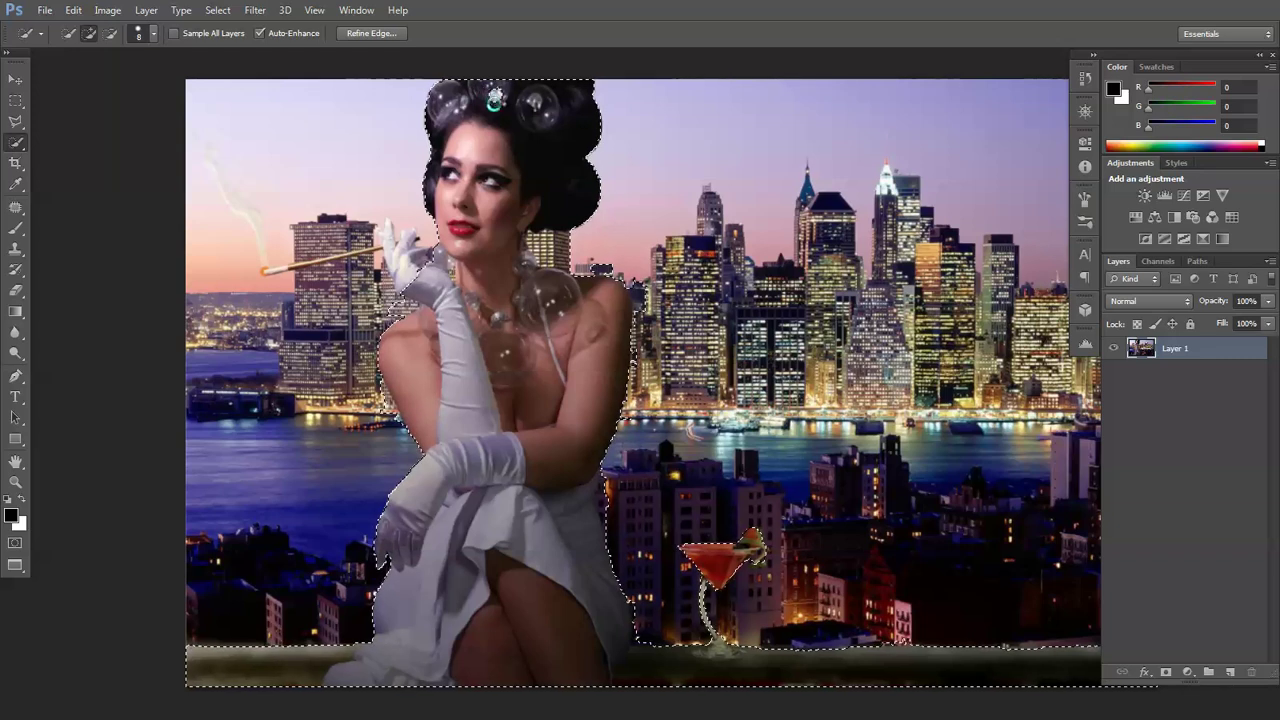
# Step: Subtract the skyline buildings beside the woman's bare shoulder and upper arm, on the cocktail side, from the selection
pyautogui.scroll(6, 600, 245)
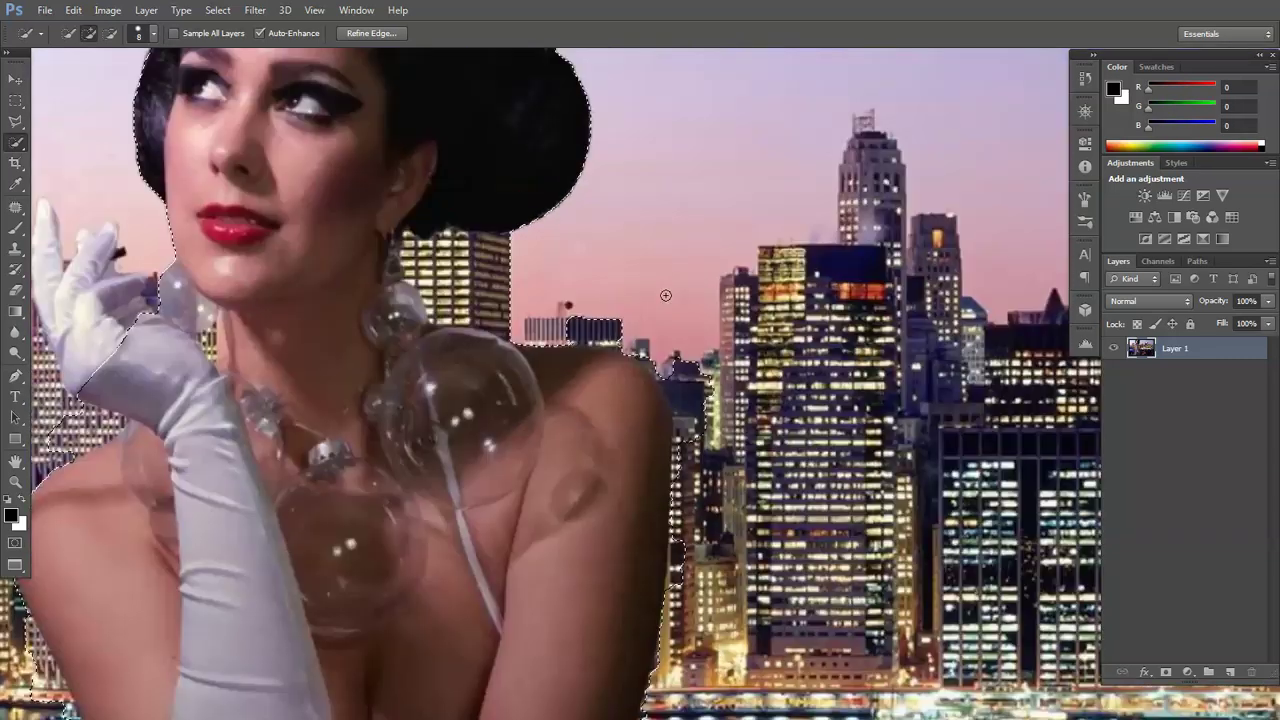
pyautogui.scroll(2, 620, 340)
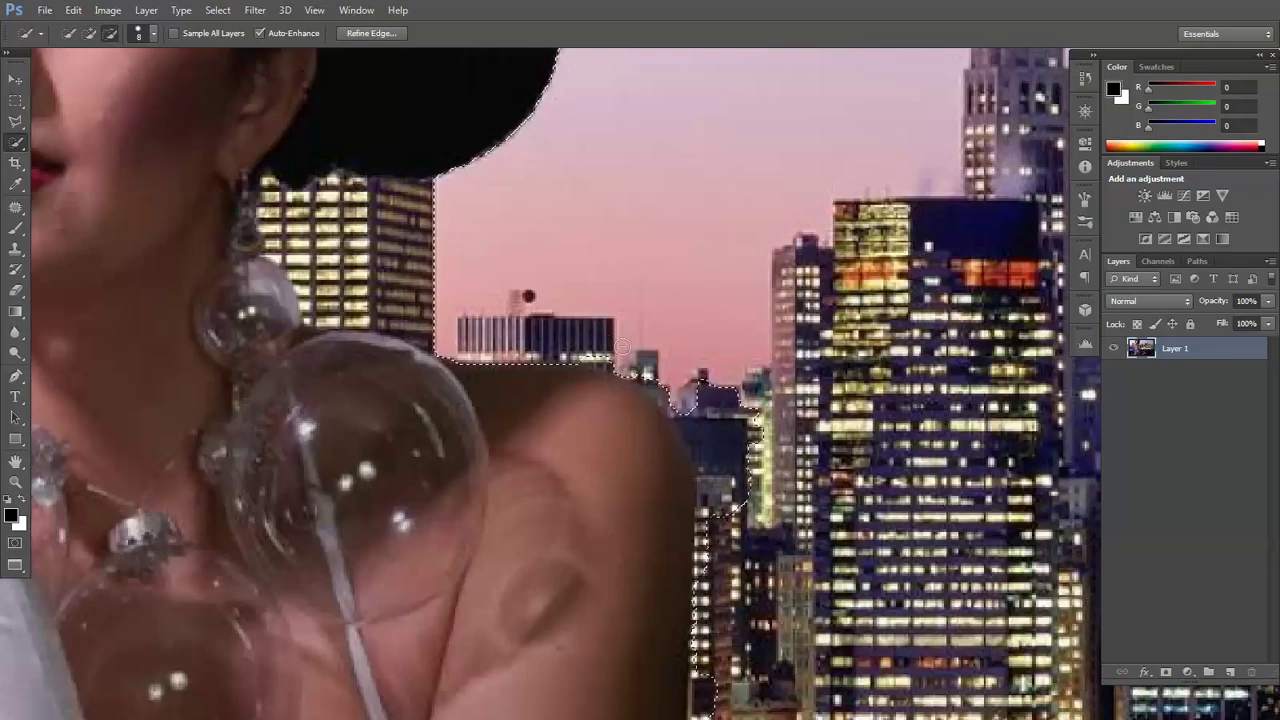
pyautogui.moveTo(674, 378)
pyautogui.mouseDown()
pyautogui.moveTo(726, 455)
pyautogui.moveTo(713, 566)
pyautogui.mouseUp()
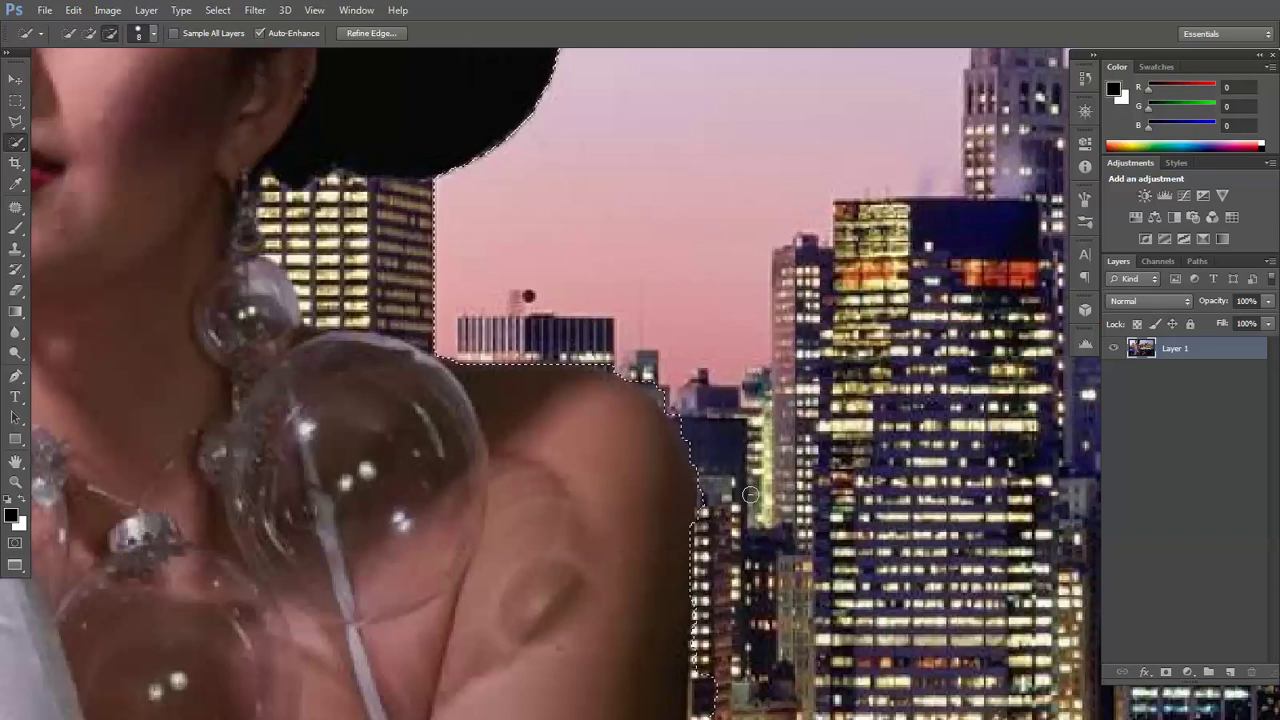
pyautogui.scroll(-3, 727, 578)
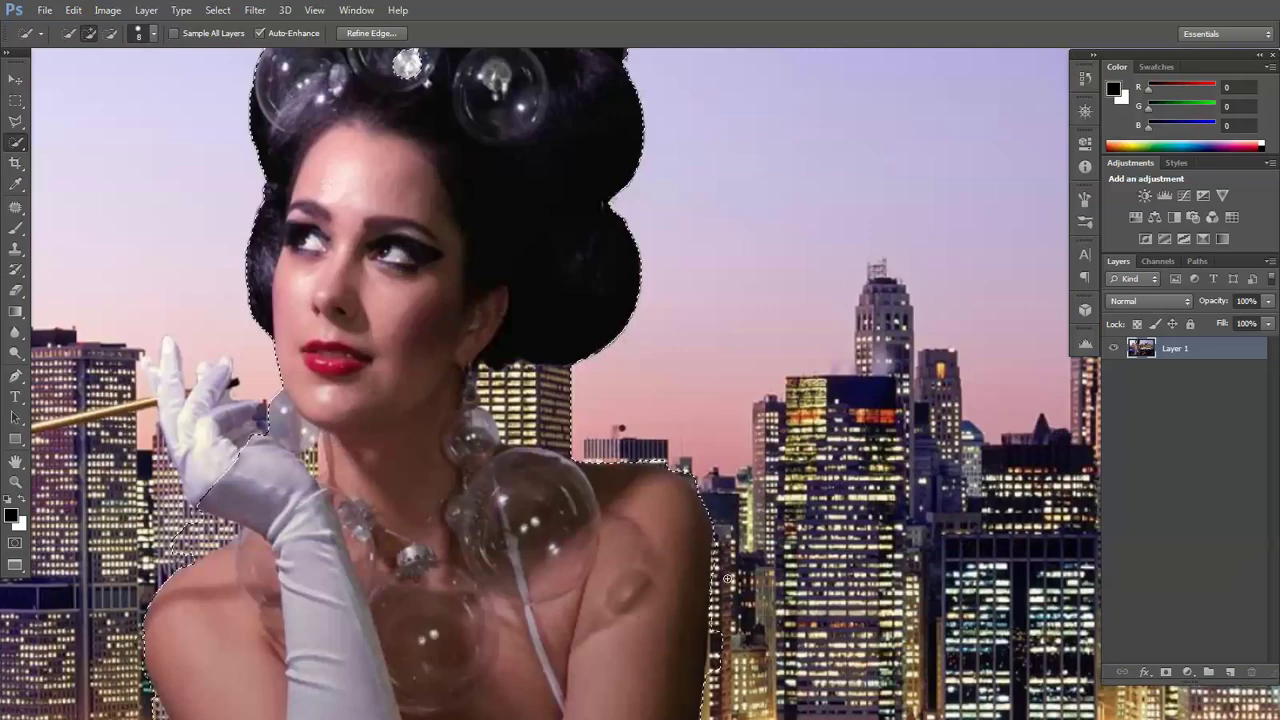
pyautogui.scroll(3, 690, 676)
pyautogui.scroll(2, 687, 678)
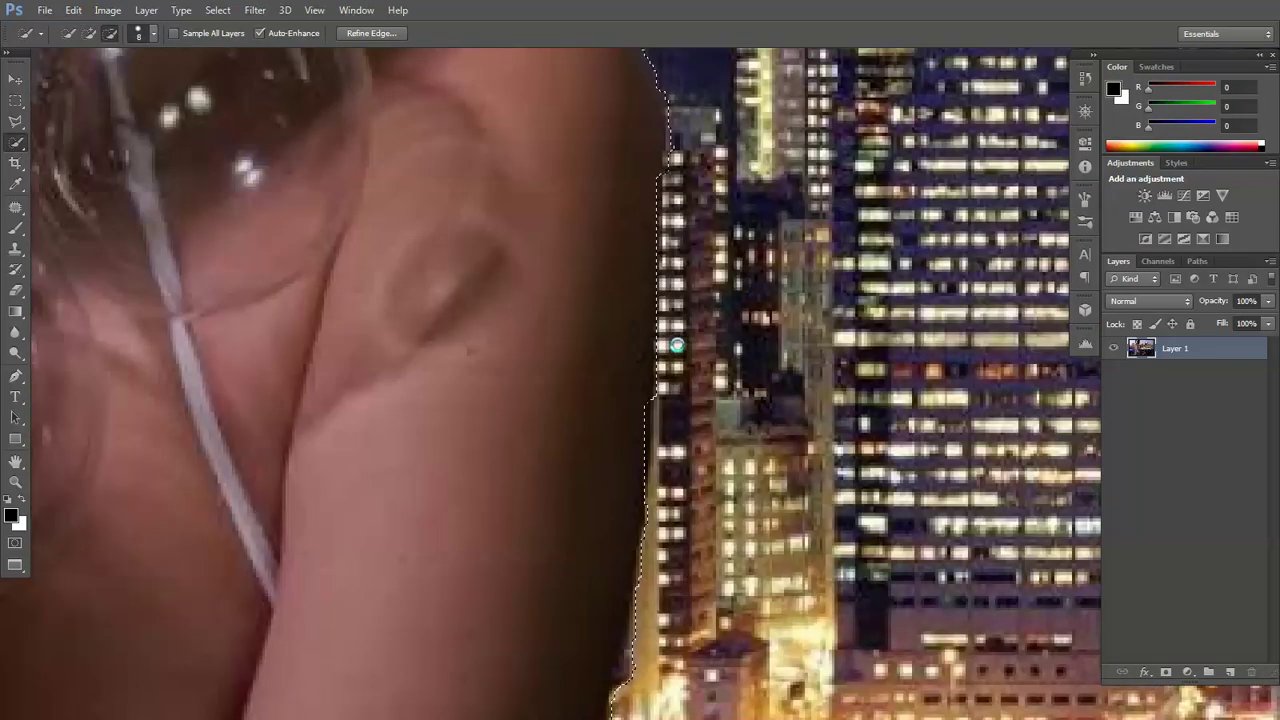
# Step: Subtract the lit building between the woman's hair, earring and shoulder from the selection
pyautogui.scroll(-5, 677, 346)
pyautogui.scroll(3, 537, 203)
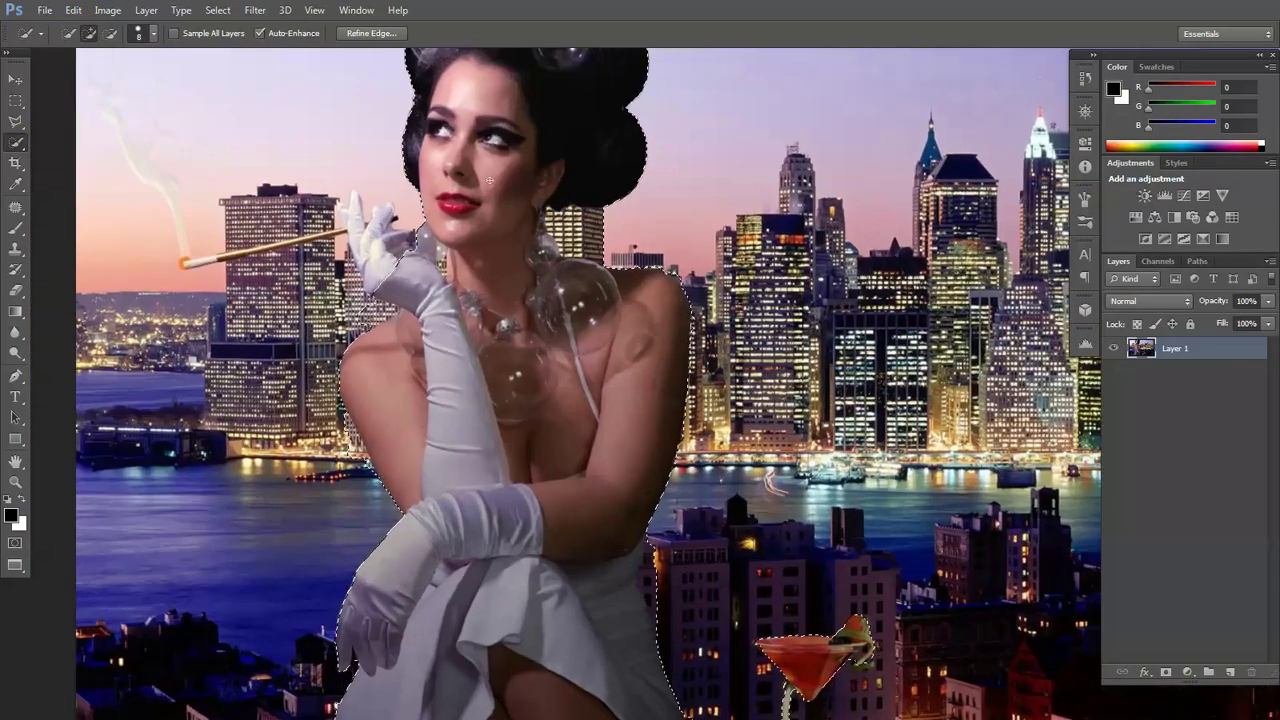
pyautogui.scroll(2, 537, 203)
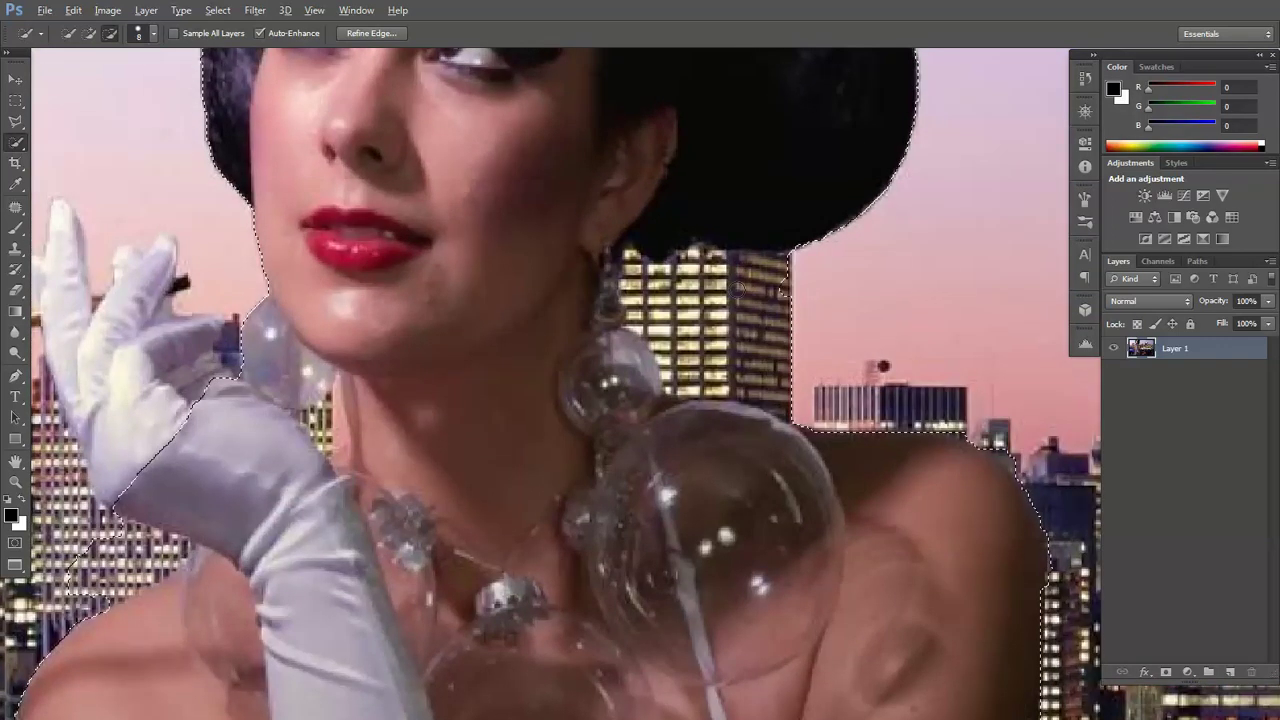
pyautogui.moveTo(643, 288)
pyautogui.mouseDown()
pyautogui.moveTo(674, 326)
pyautogui.moveTo(761, 374)
pyautogui.moveTo(699, 374)
pyautogui.moveTo(683, 353)
pyautogui.moveTo(795, 405)
pyautogui.mouseUp()
pyautogui.moveTo(693, 380)
pyautogui.mouseDown()
pyautogui.moveTo(667, 363)
pyautogui.moveTo(654, 328)
pyautogui.mouseUp()
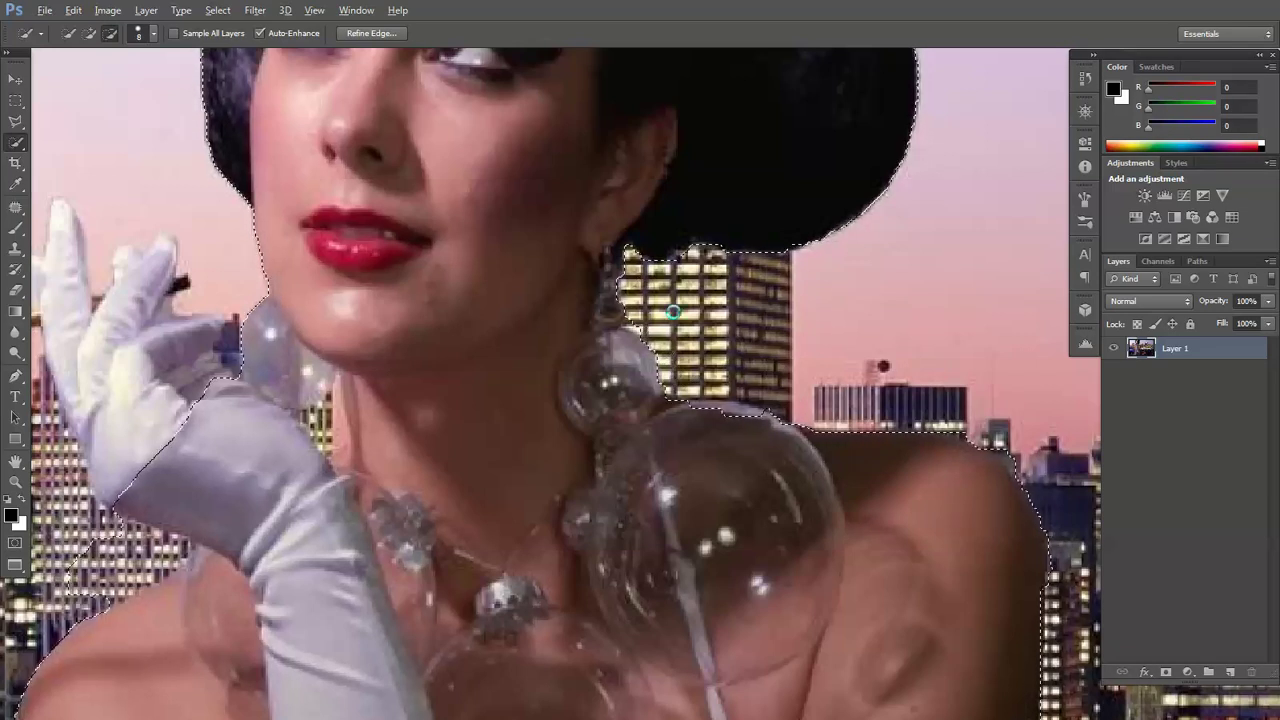
# Step: Subtract the small gap of lit windows between the raised glove and the woman's neck from the selection
pyautogui.scroll(-5, 673, 312)
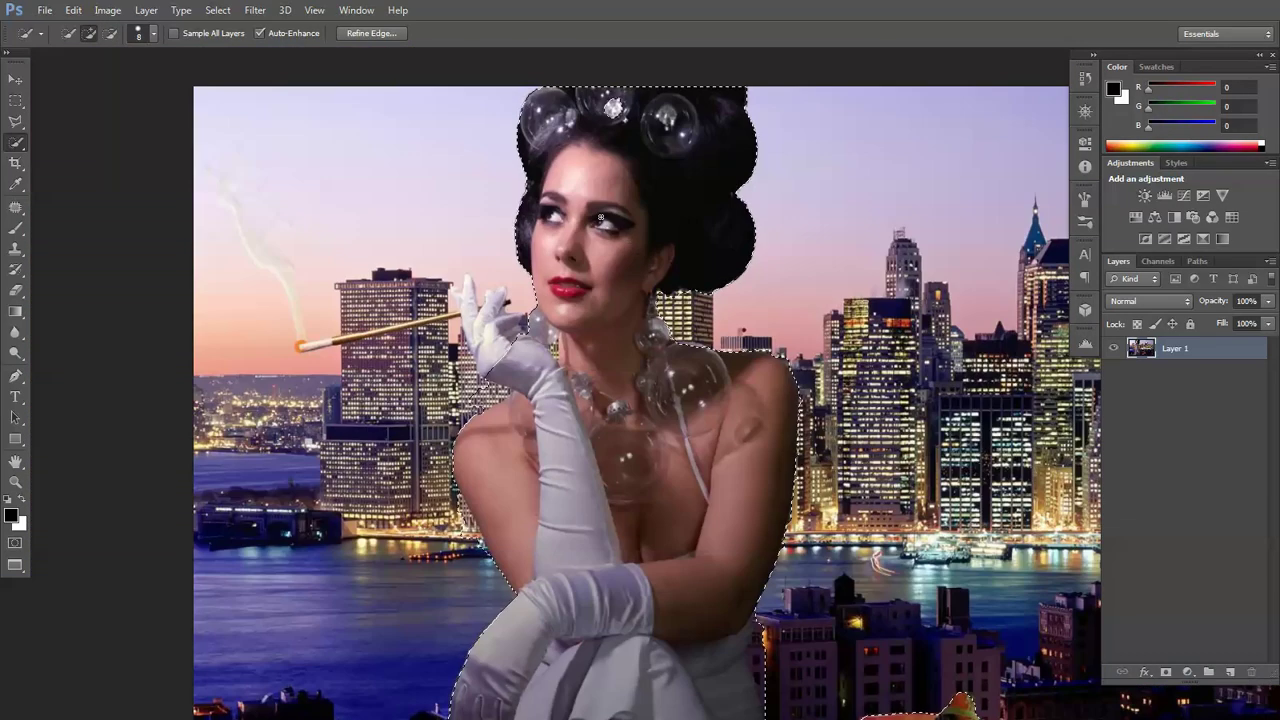
pyautogui.scroll(5, 621, 232)
pyautogui.scroll(6, 592, 404)
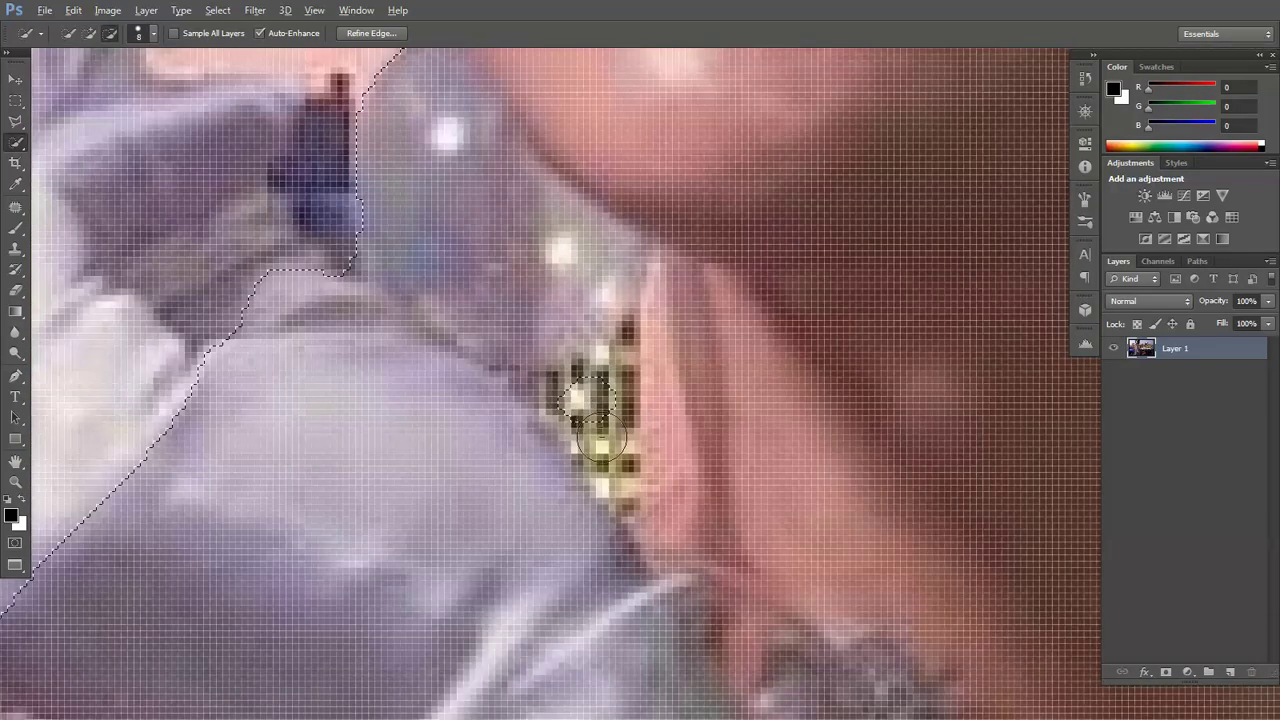
pyautogui.moveTo(598, 385)
pyautogui.mouseDown()
pyautogui.moveTo(611, 340)
pyautogui.moveTo(609, 446)
pyautogui.mouseUp()
# Step: Add the raised gloved hand and its fingers to the selection
pyautogui.scroll(-5, 607, 446)
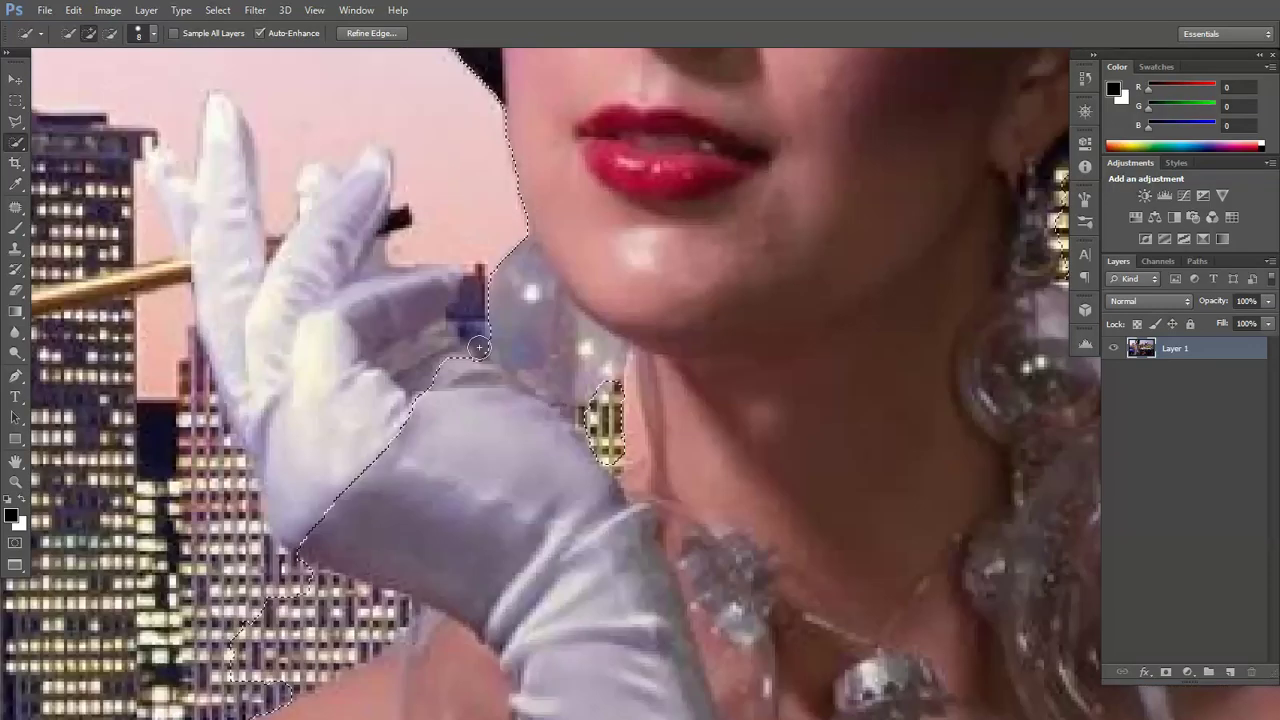
pyautogui.moveTo(479, 347)
pyautogui.mouseDown()
pyautogui.moveTo(409, 449)
pyautogui.moveTo(257, 291)
pyautogui.moveTo(233, 247)
pyautogui.moveTo(217, 126)
pyautogui.moveTo(258, 256)
pyautogui.moveTo(334, 218)
pyautogui.moveTo(369, 160)
pyautogui.moveTo(363, 213)
pyautogui.mouseUp()
pyautogui.scroll(-5, 369, 295)
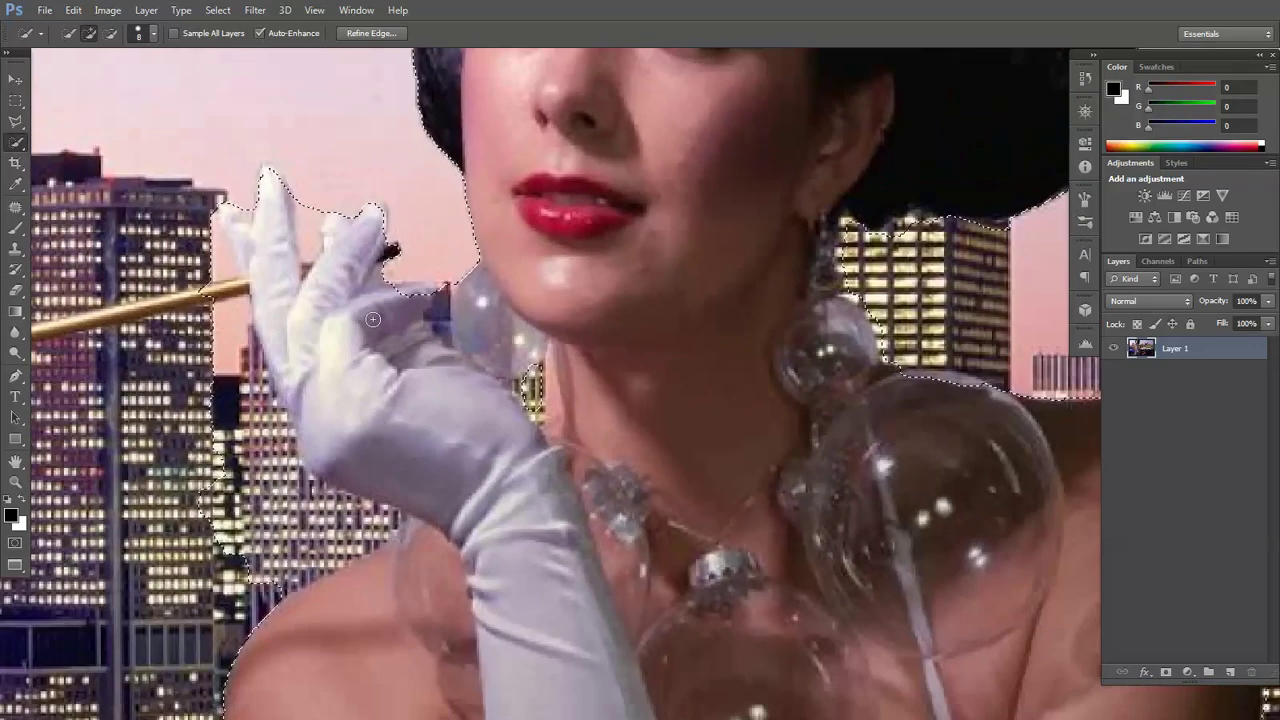
# Step: Subtract the lit building between the raised gloved wrist and the woman's bare shoulder from the selection
pyautogui.scroll(-2, 372, 325)
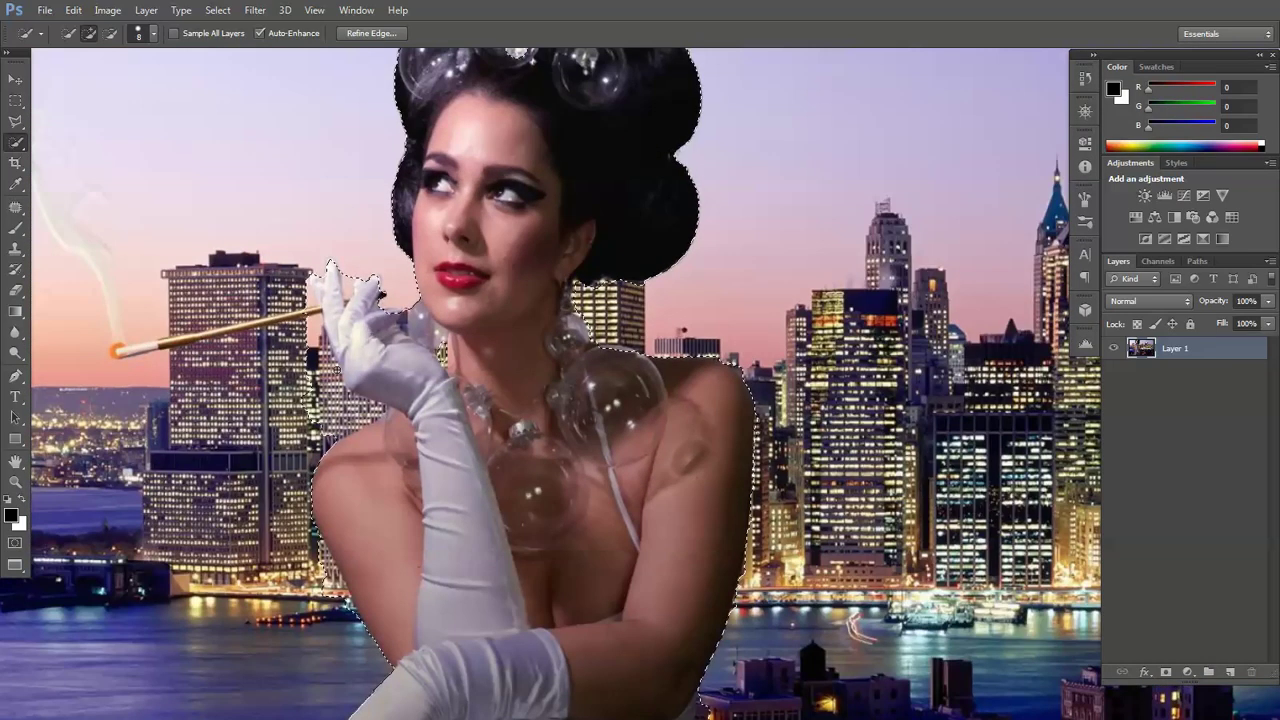
pyautogui.scroll(4, 314, 463)
pyautogui.scroll(2, 314, 463)
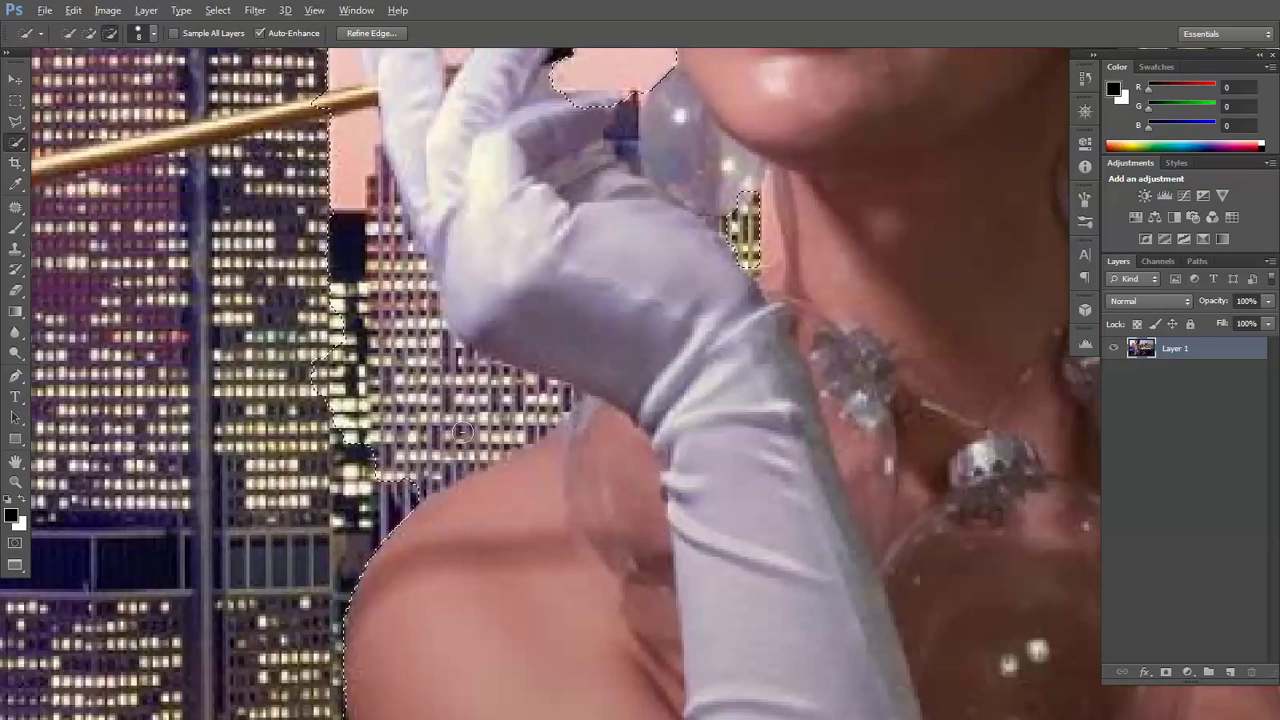
pyautogui.moveTo(440, 400)
pyautogui.mouseDown()
pyautogui.moveTo(365, 270)
pyautogui.moveTo(330, 87)
pyautogui.mouseUp()
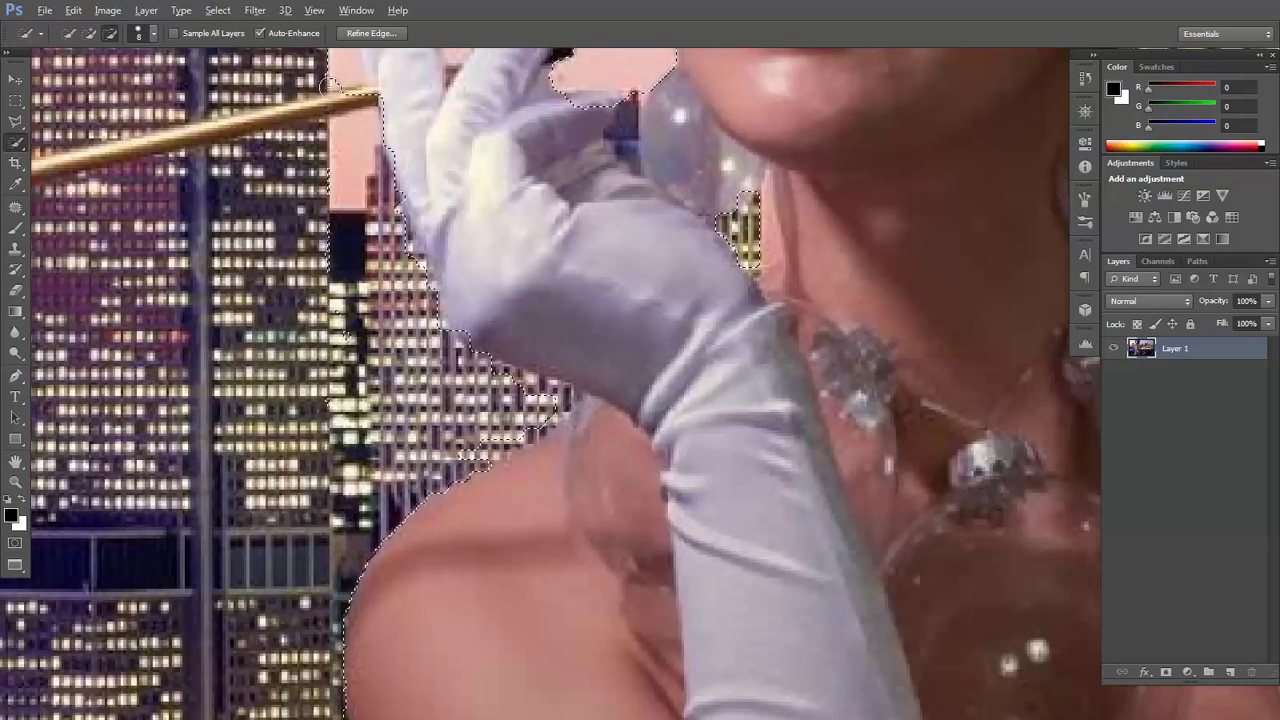
pyautogui.keyDown('alt'); pyautogui.click(556, 412); pyautogui.keyUp('alt')
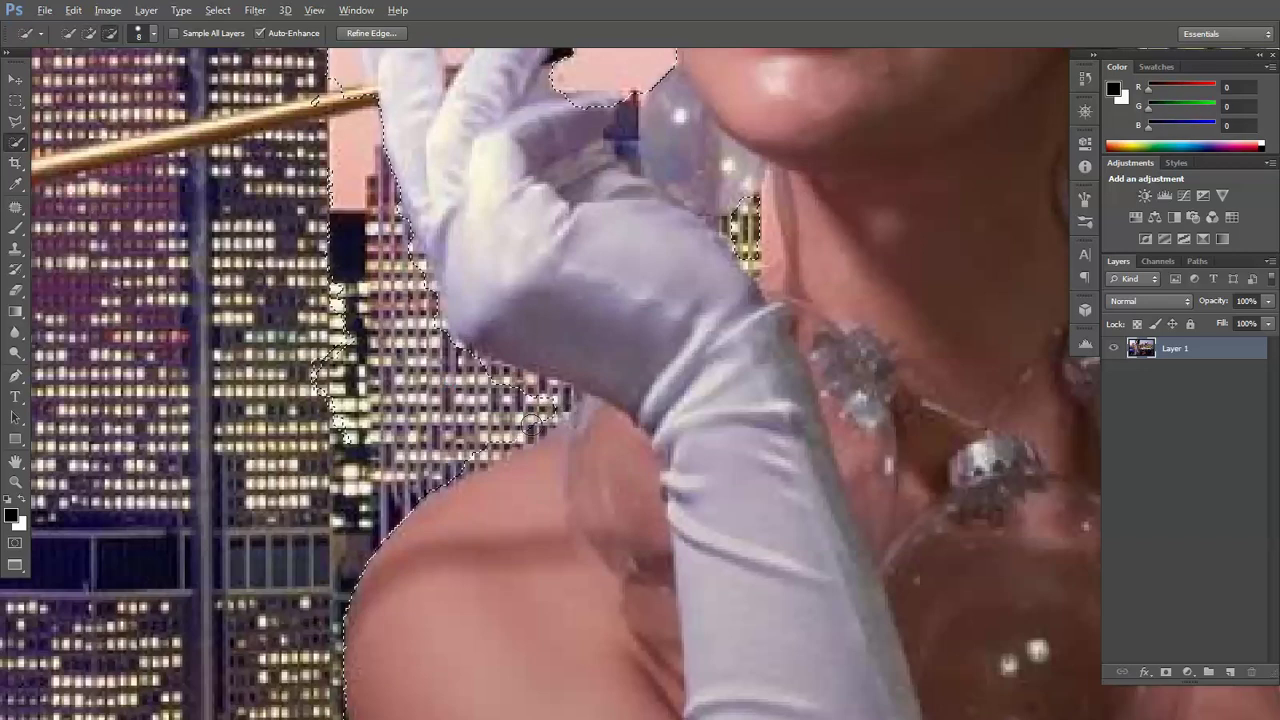
pyautogui.moveTo(553, 400)
pyautogui.mouseDown()
pyautogui.moveTo(490, 365)
pyautogui.moveTo(520, 397)
pyautogui.mouseUp()
pyautogui.scroll(-8, 520, 397)
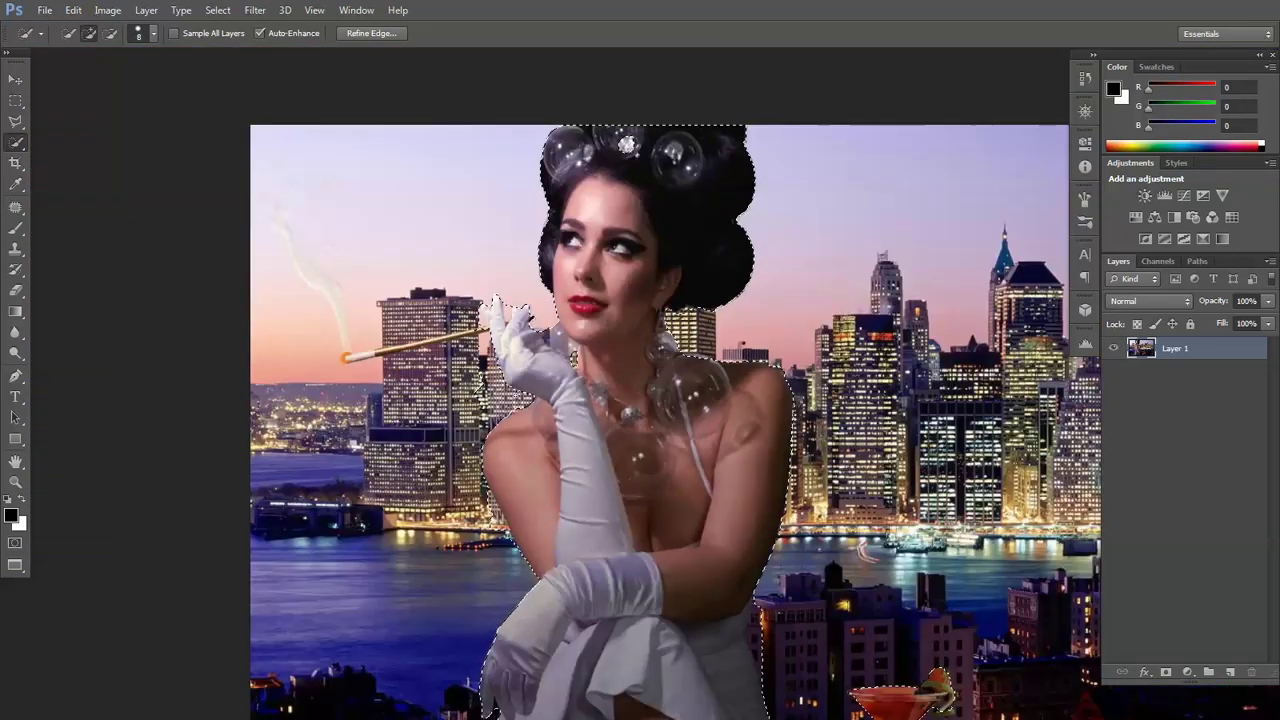
# Step: Subtract the strip of lit waterfront buildings and water along the outer edge of the upper arm, below the raised glove, from the selection
pyautogui.scroll(3, 497, 577)
pyautogui.scroll(8, 520, 397)
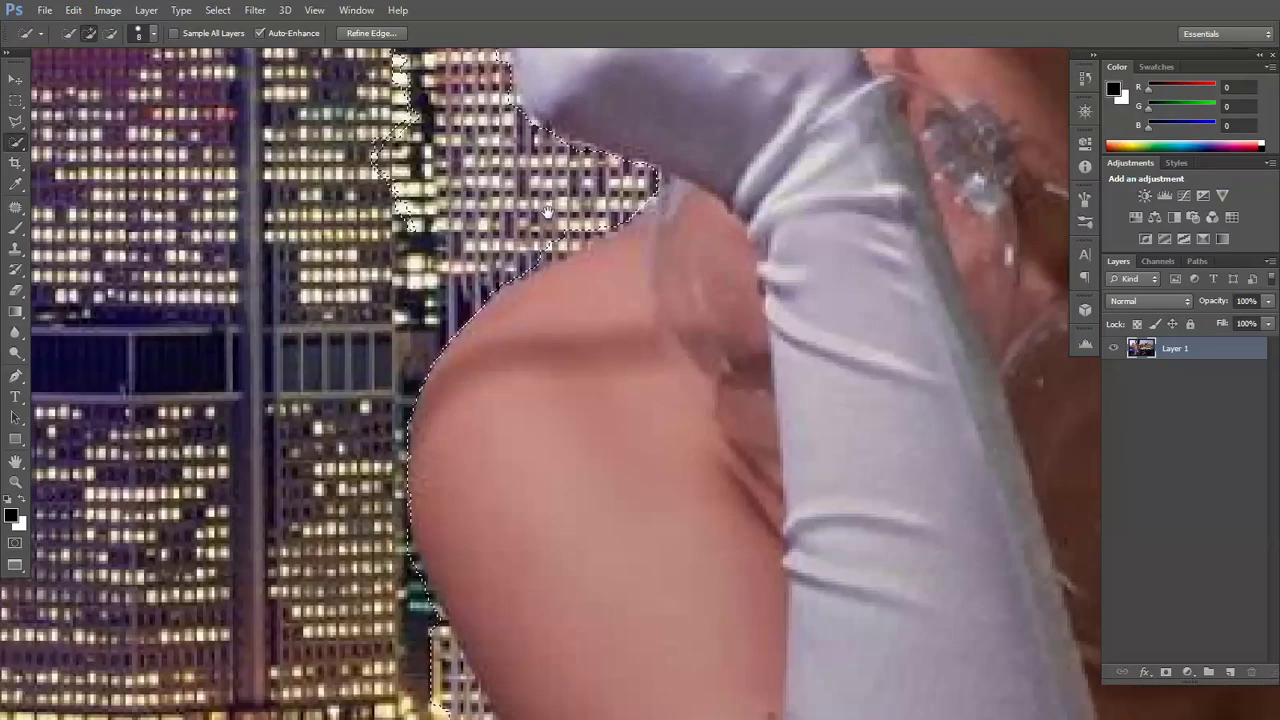
pyautogui.moveTo(549, 218)
pyautogui.mouseDown()
pyautogui.moveTo(549, 190)
pyautogui.moveTo(572, 195)
pyautogui.mouseUp()
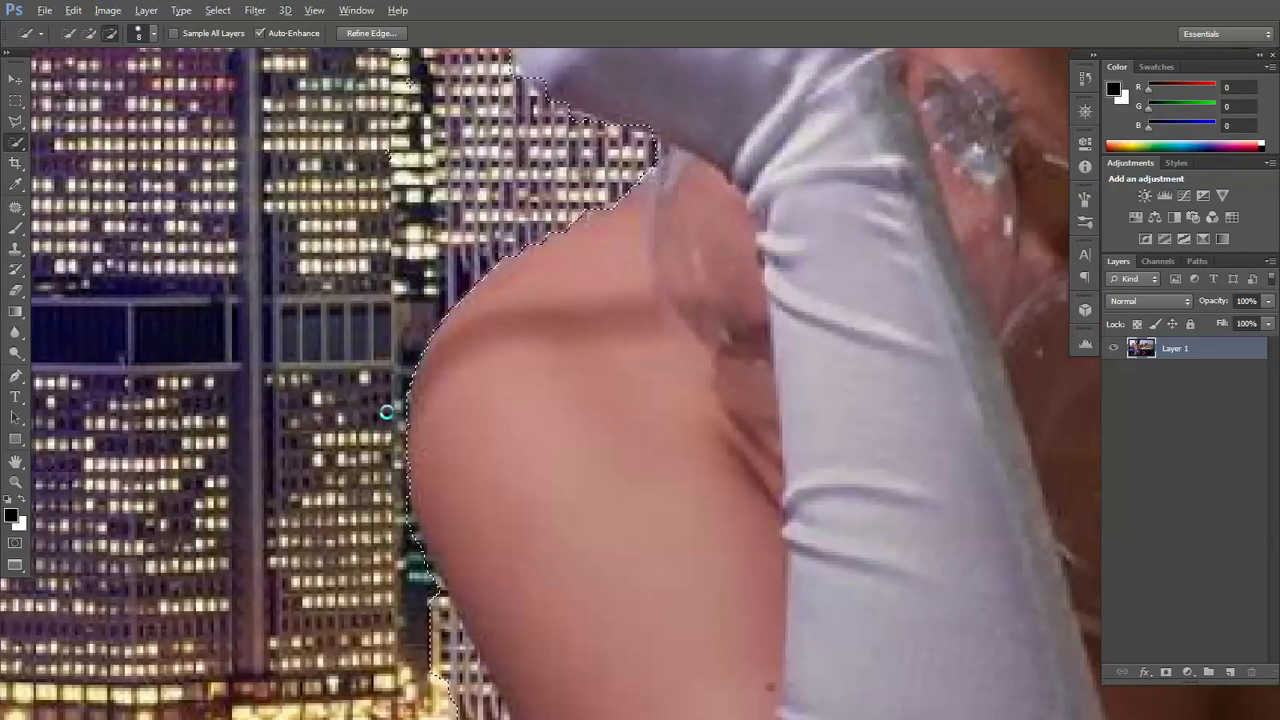
pyautogui.moveTo(380, 340); pyautogui.dragTo(388, 186)
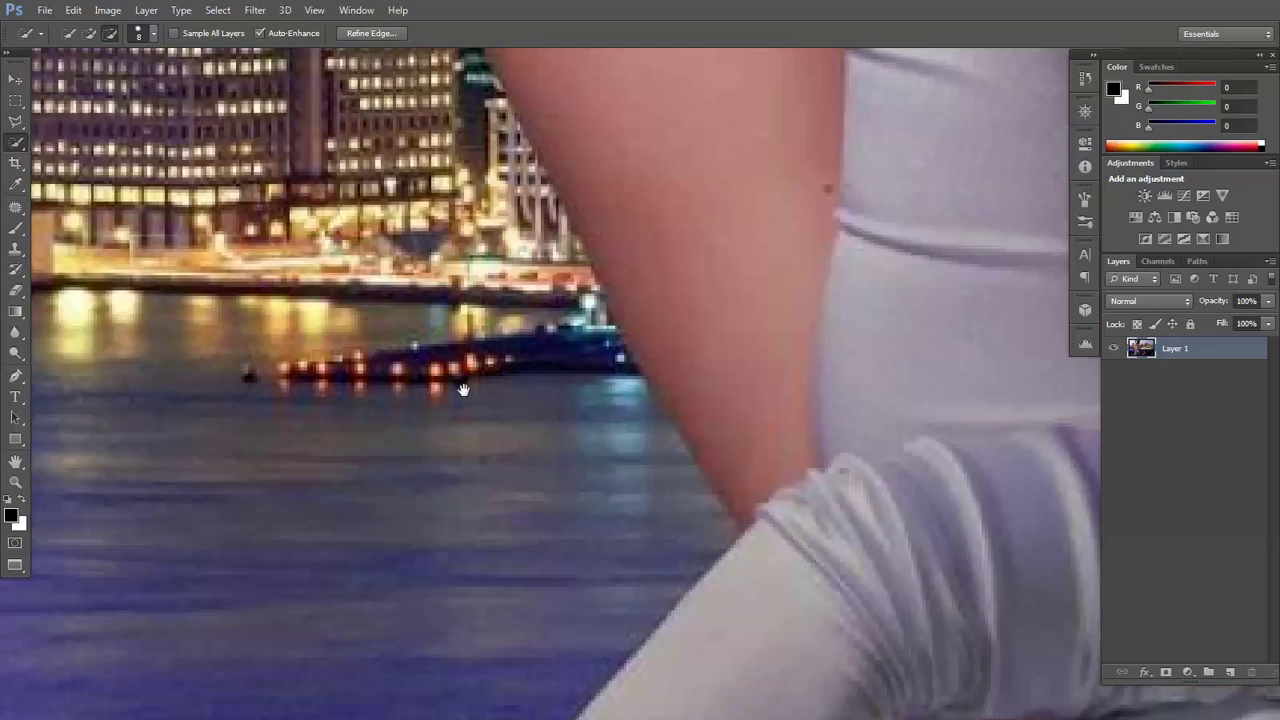
pyautogui.moveTo(460, 389); pyautogui.dragTo(475, 279)
pyautogui.moveTo(563, 415); pyautogui.dragTo(566, 411)
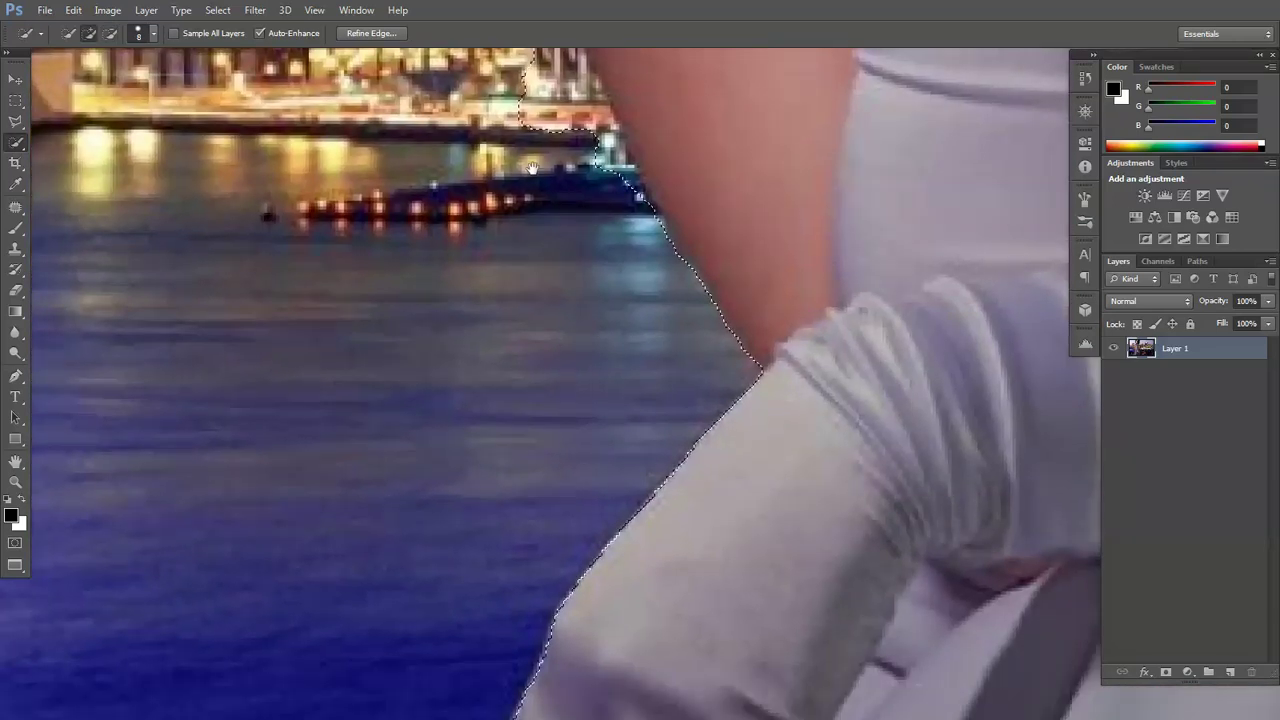
pyautogui.moveTo(513, 283); pyautogui.dragTo(516, 403)
pyautogui.scroll(4, 515, 402)
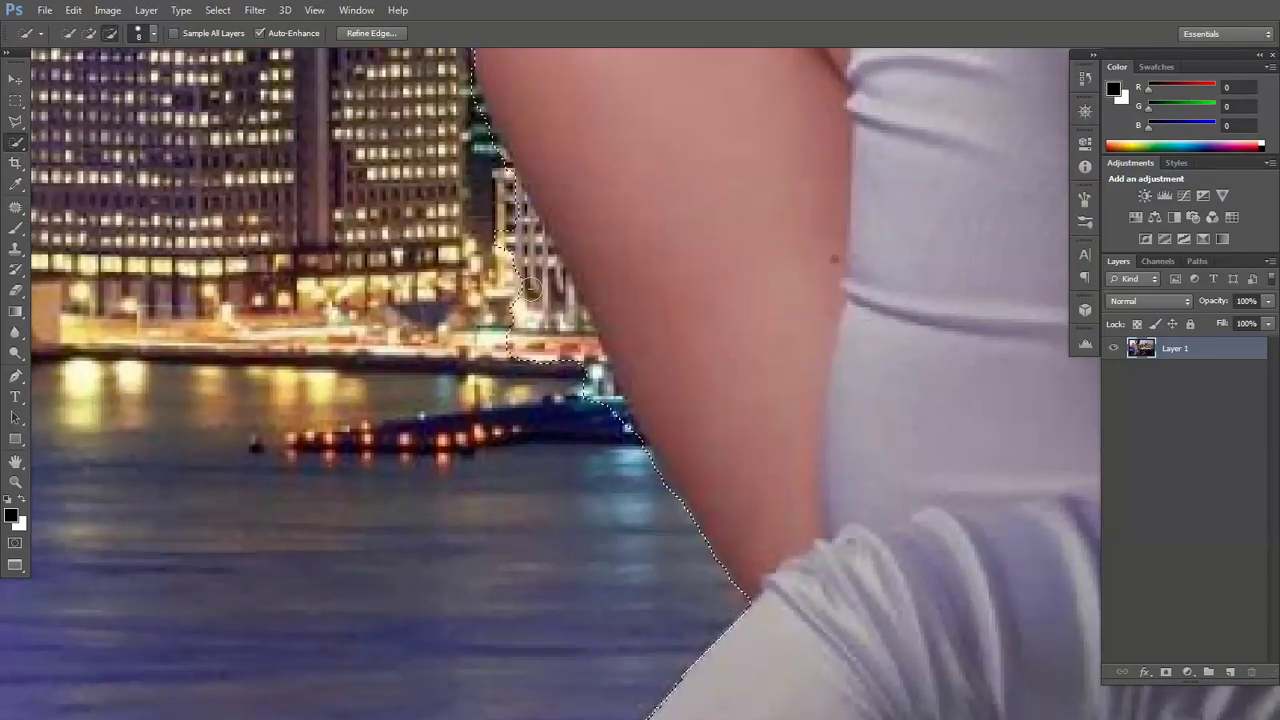
pyautogui.moveTo(577, 382)
pyautogui.mouseDown()
pyautogui.moveTo(632, 457)
pyautogui.moveTo(621, 476)
pyautogui.mouseUp()
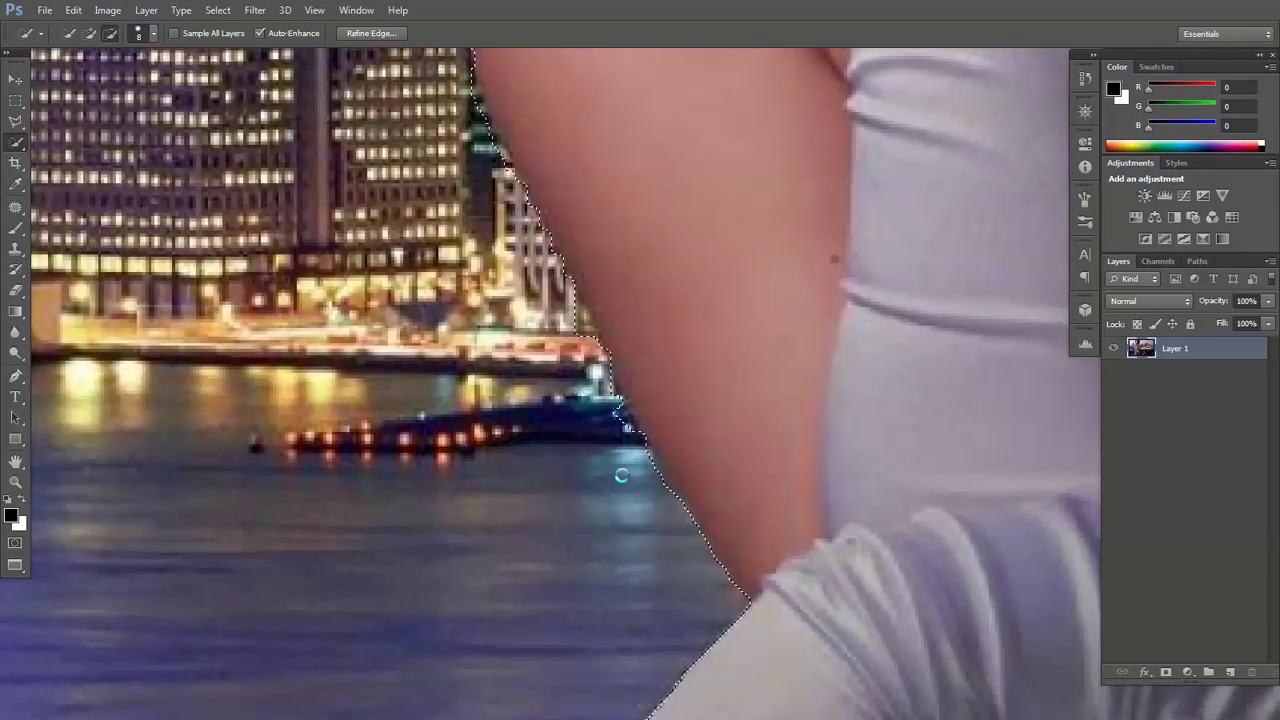
# Step: Examine the selection edge along the lowered glove, the dress and the ledge
pyautogui.moveTo(586, 606)
pyautogui.mouseDown()
pyautogui.moveTo(683, 340)
pyautogui.moveTo(791, 110)
pyautogui.mouseUp()
pyautogui.moveTo(609, 446); pyautogui.dragTo(666, 311)
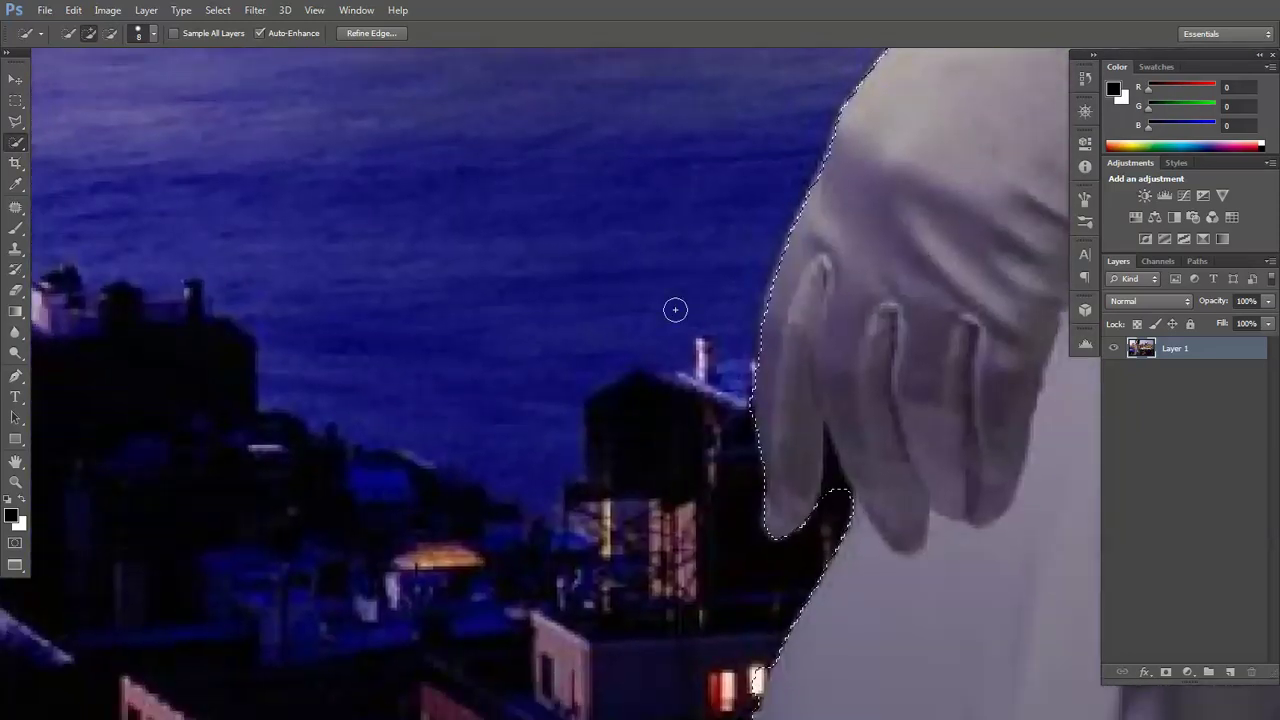
pyautogui.scroll(-1, 646, 441)
pyautogui.scroll(-2, 646, 441)
pyautogui.scroll(-1, 640, 430)
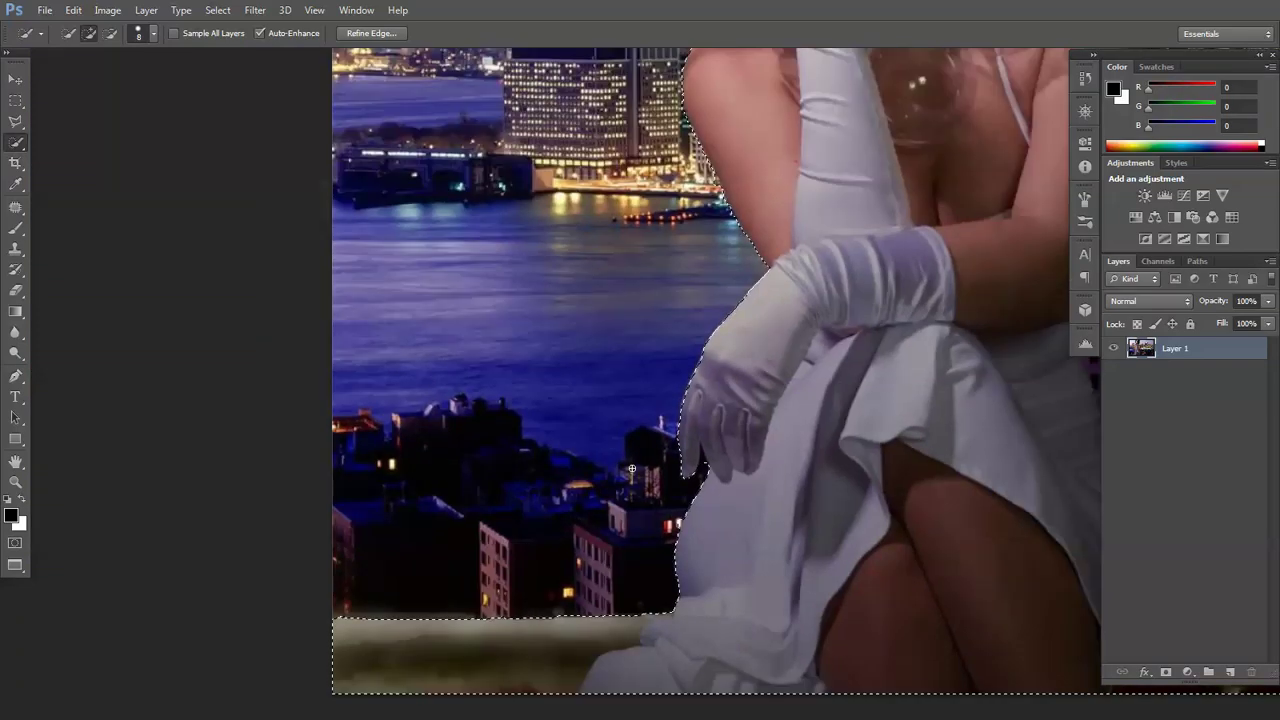
pyautogui.scroll(-1, 633, 413)
pyautogui.scroll(-1, 633, 413)
# Step: Subtract the sky between the raised glove's fingers and the background beside its outermost finger from the selection
pyautogui.scroll(5, 700, 140)
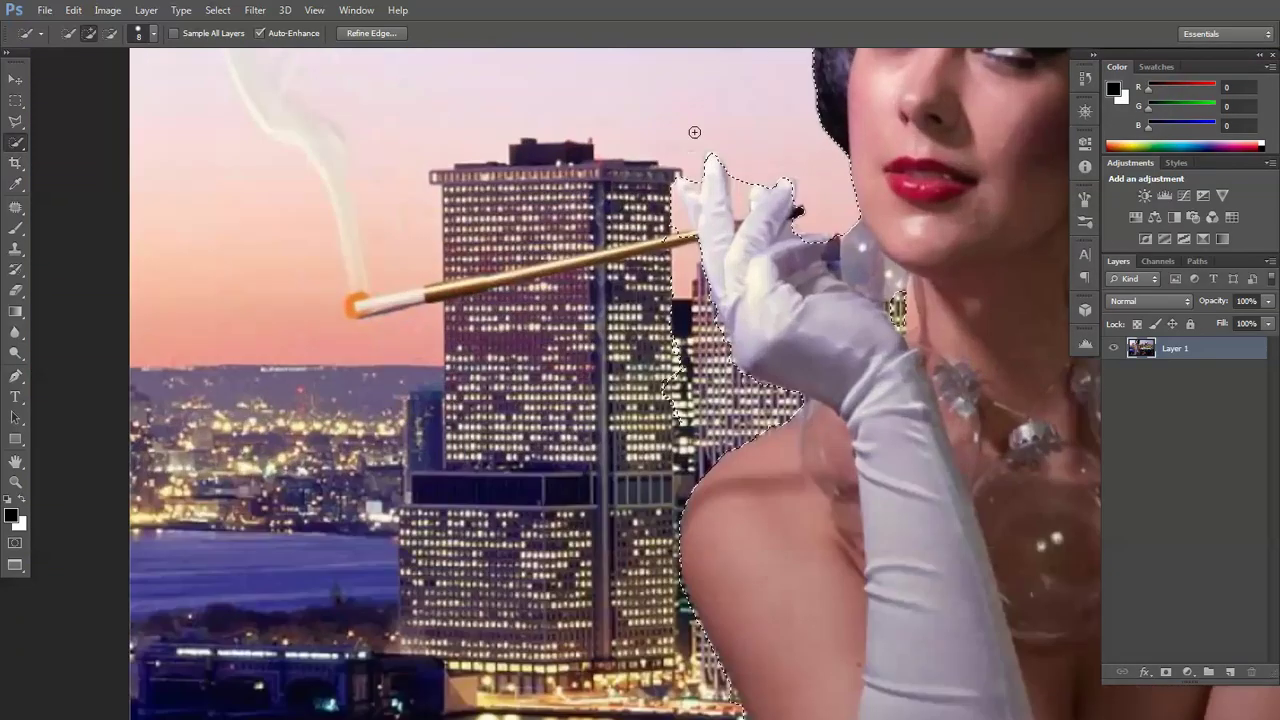
pyautogui.scroll(4, 732, 155)
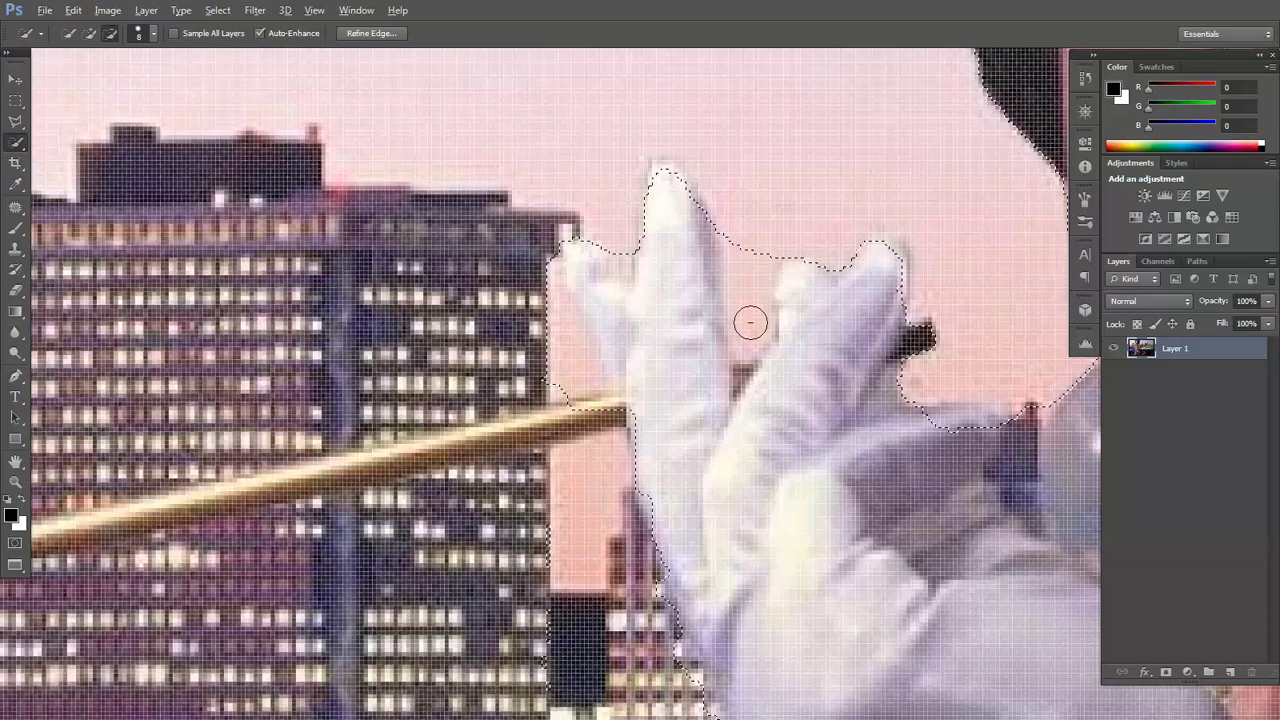
pyautogui.click(750, 330)
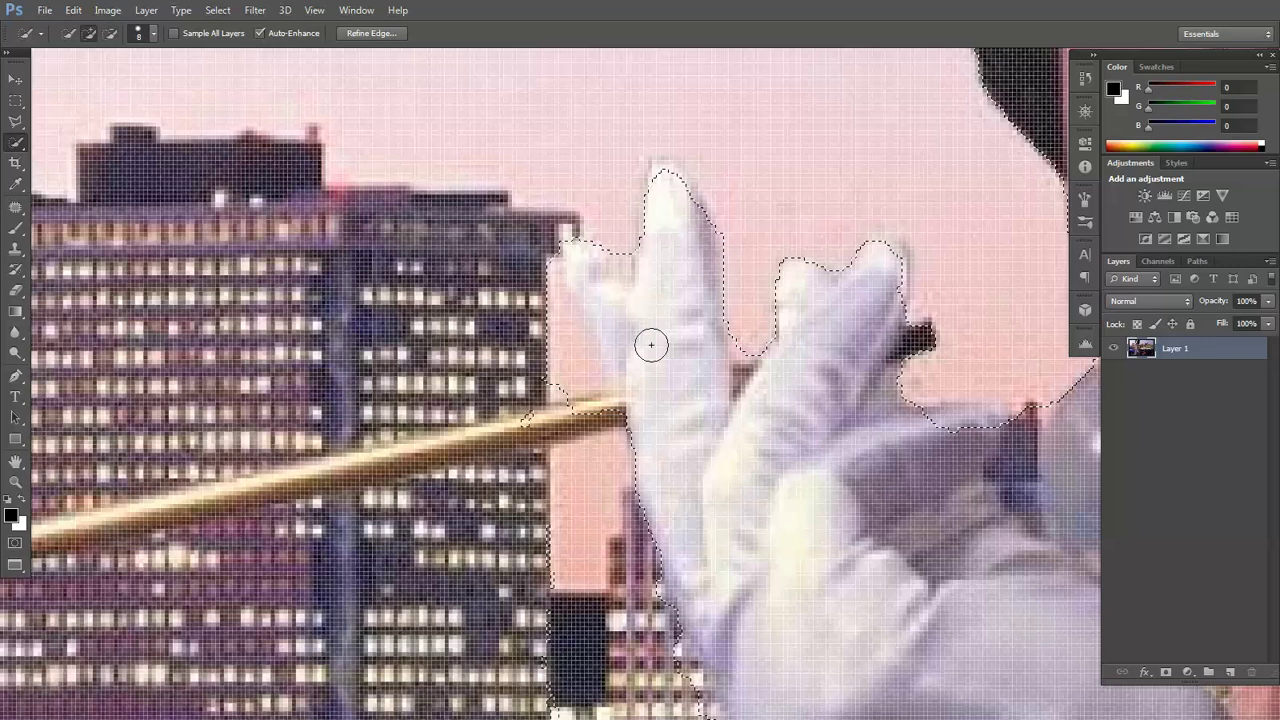
pyautogui.keyDown('alt'); pyautogui.click(566, 330); pyautogui.keyUp('alt')
pyautogui.keyDown('alt'); pyautogui.click(522, 270); pyautogui.keyUp('alt')
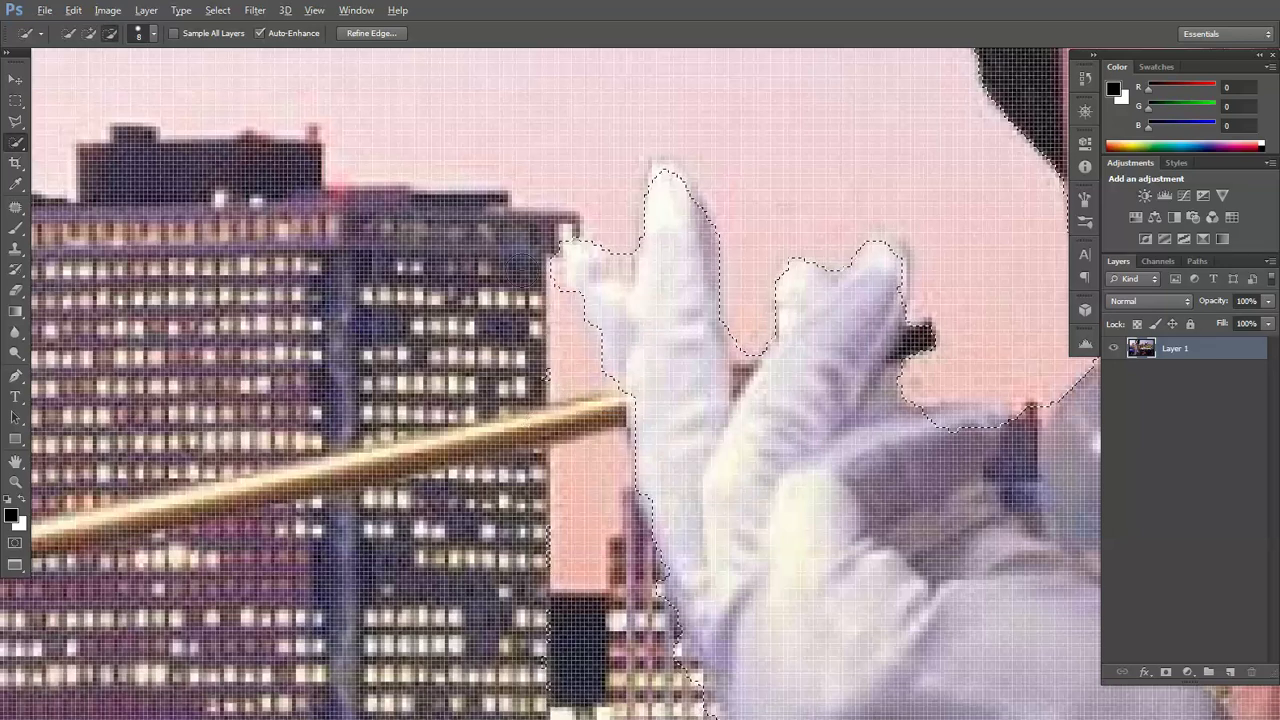
pyautogui.keyDown('alt'); pyautogui.click(538, 382); pyautogui.keyUp('alt')
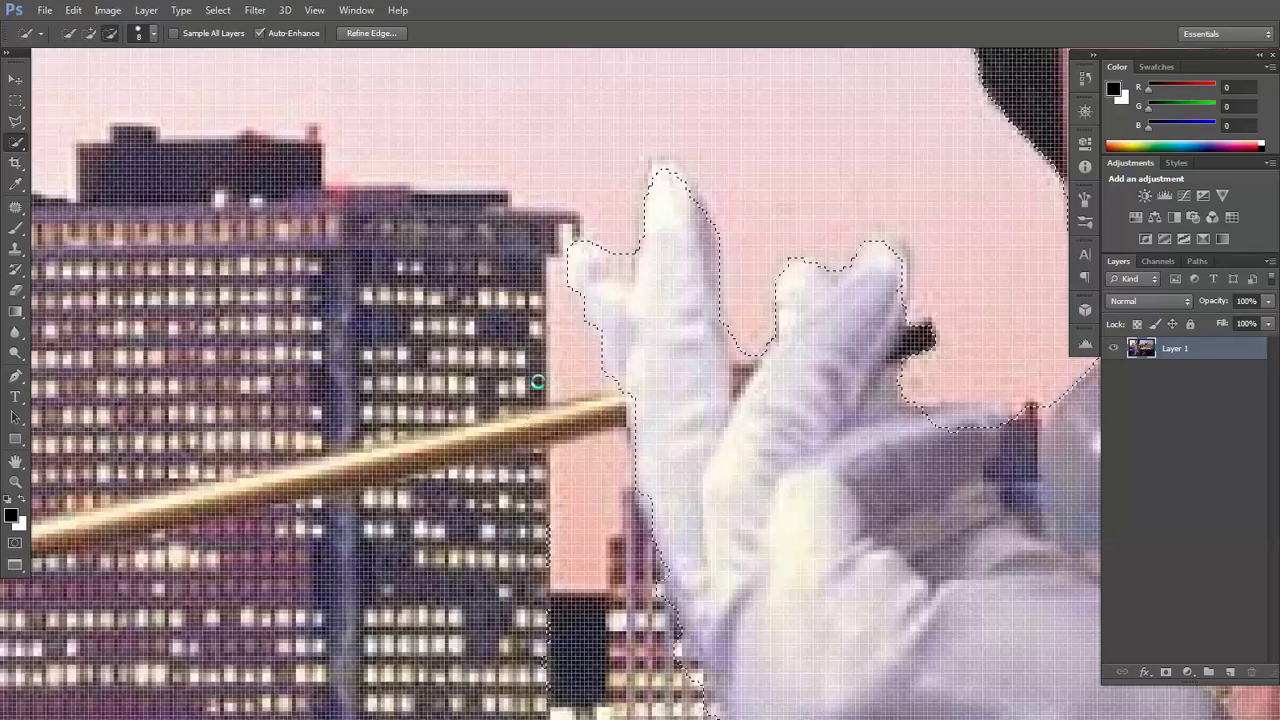
pyautogui.scroll(-5, 530, 403)
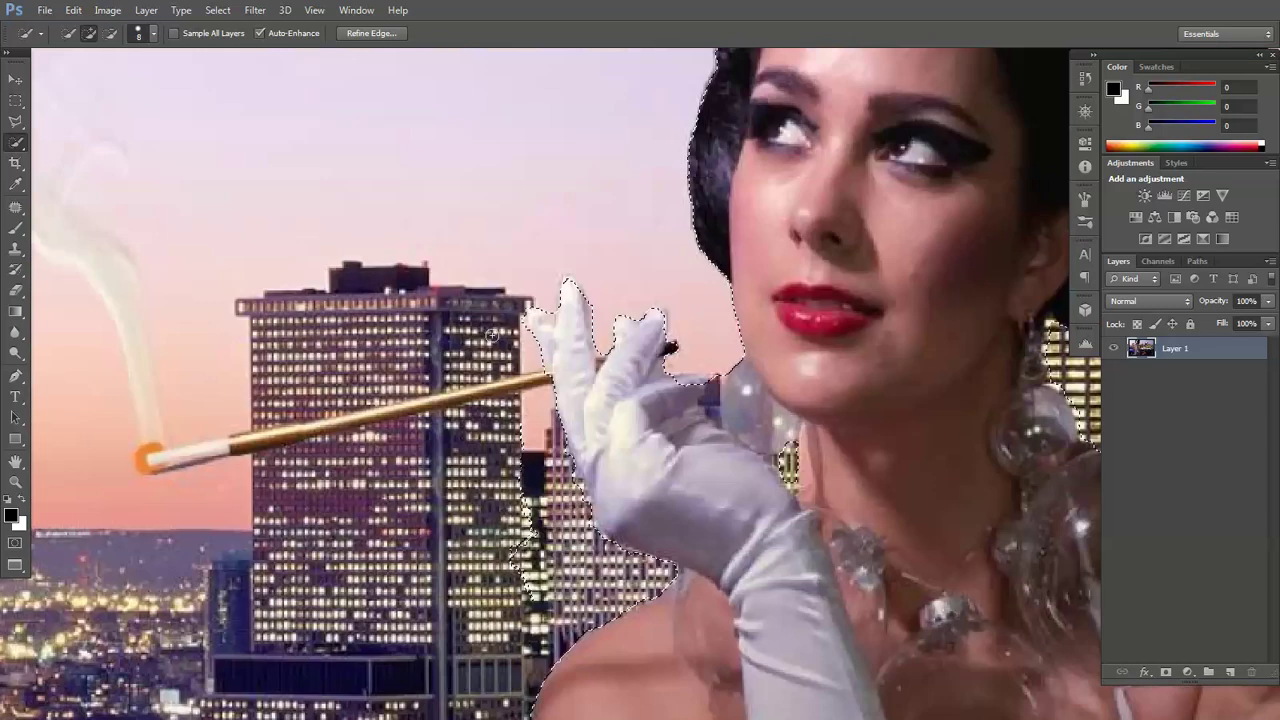
# Step: Add the cigarette holder and its glowing tip to the selection by outlining them with the Polygonal Lasso
pyautogui.scroll(3, 212, 395)
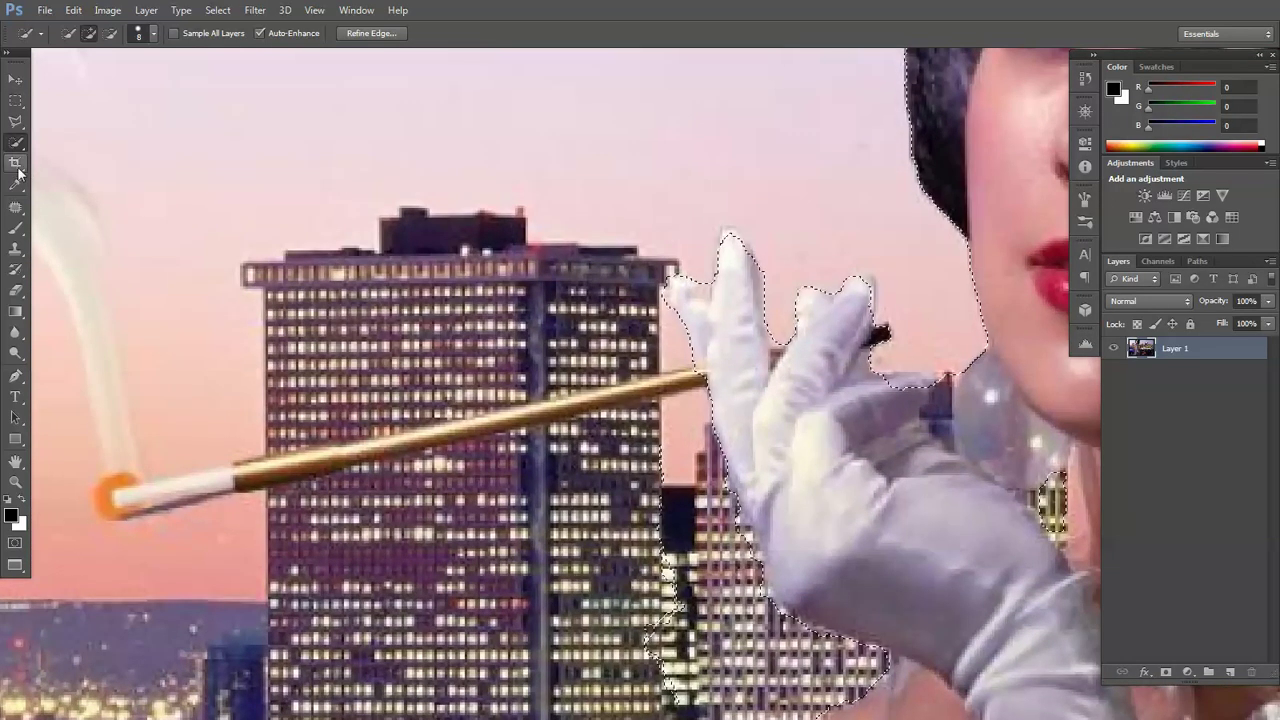
pyautogui.click(18, 129)
pyautogui.click(52, 119)
pyautogui.click(19, 126)
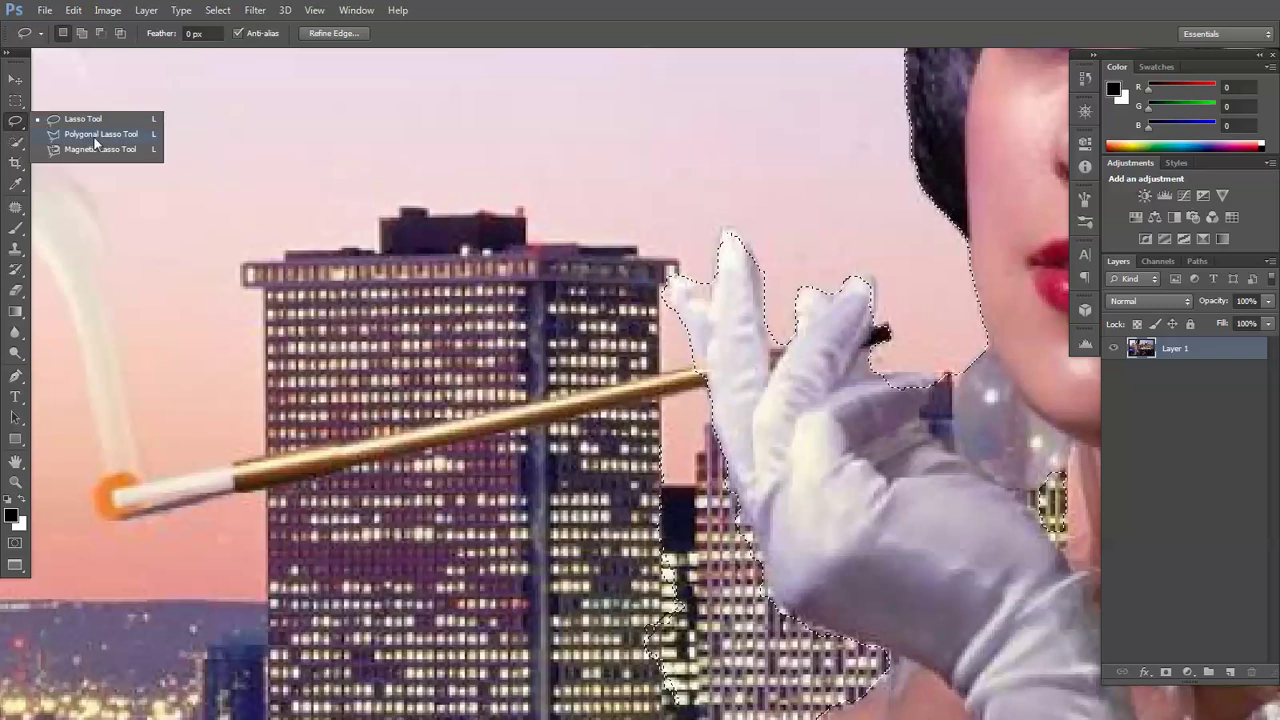
pyautogui.click(138, 139)
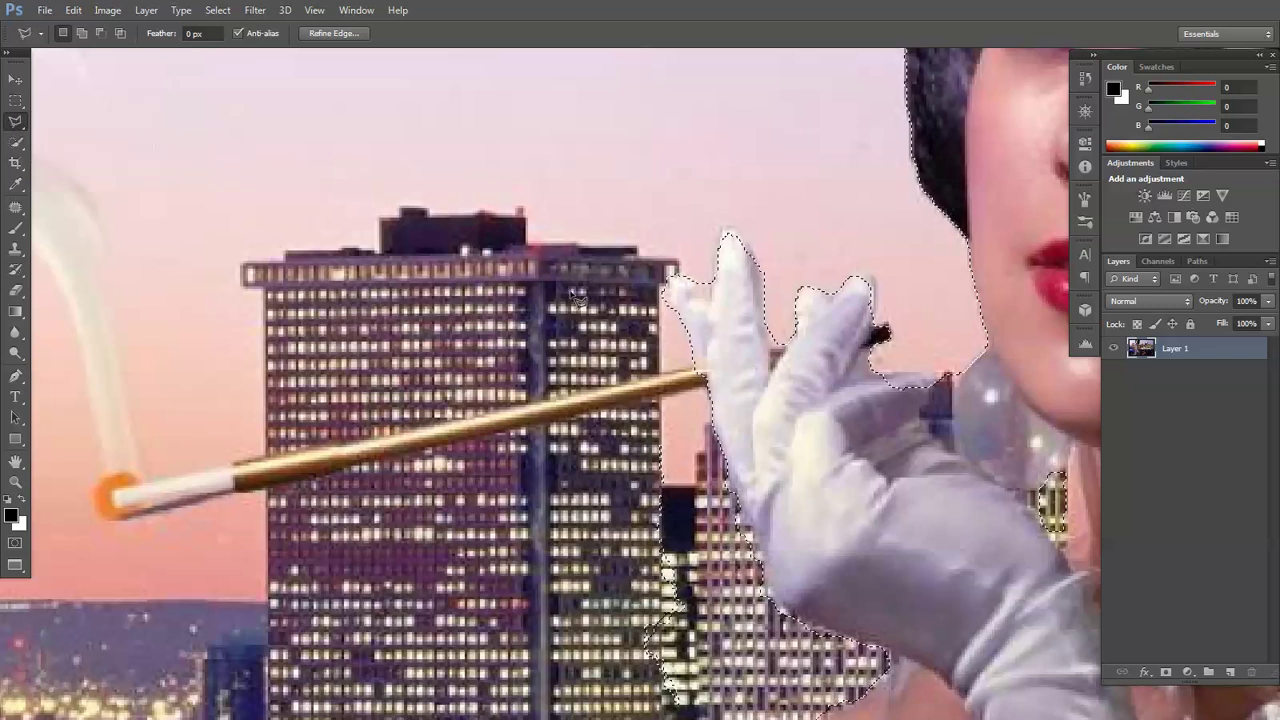
pyautogui.press('shift')
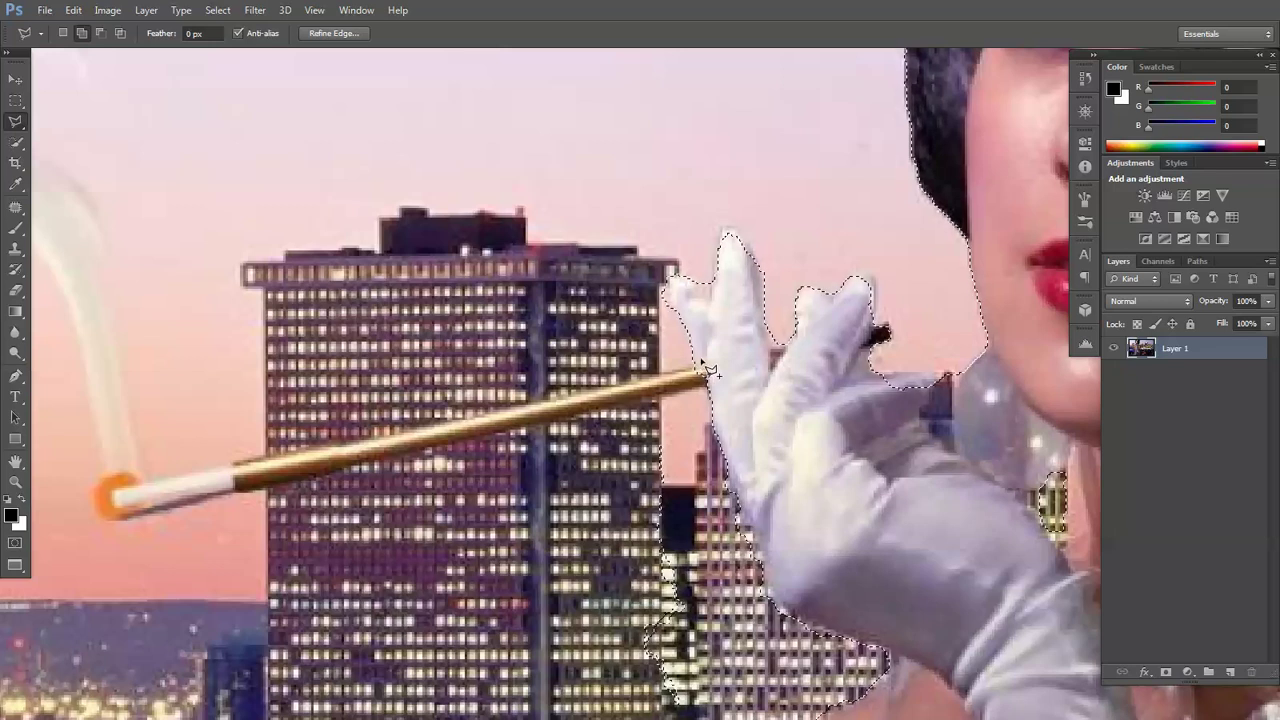
pyautogui.click(703, 377)
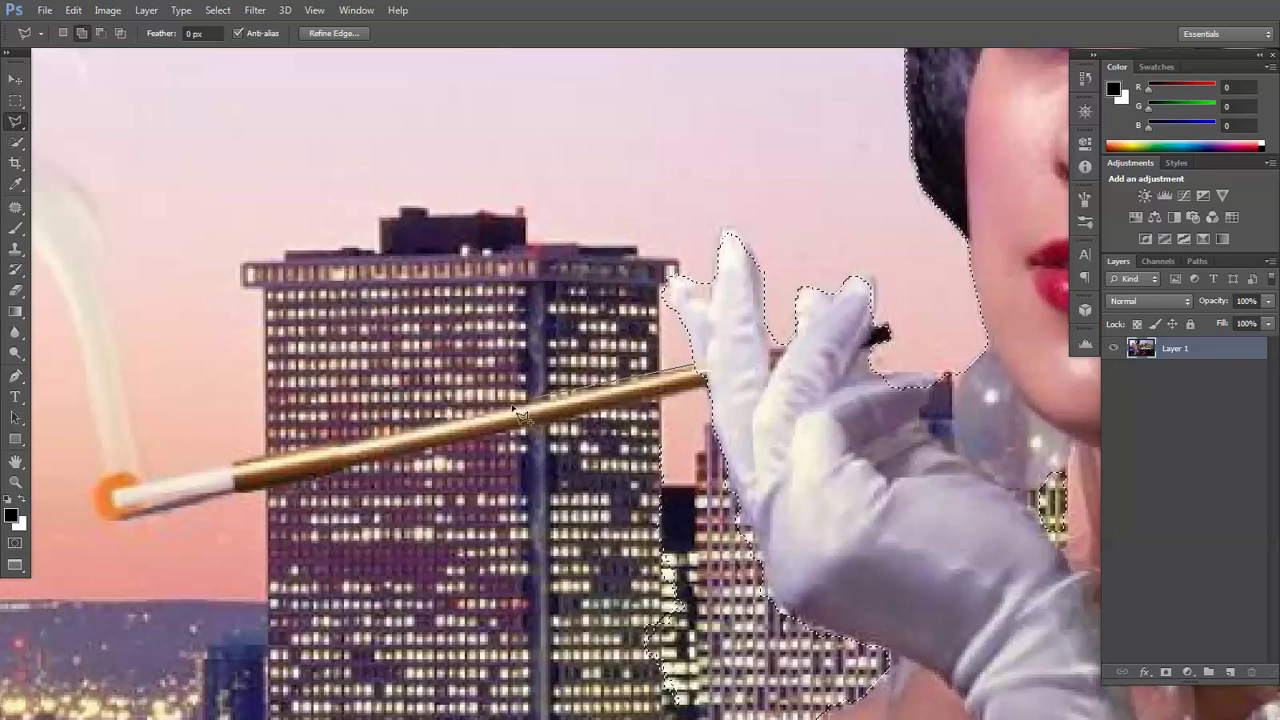
pyautogui.click(137, 483)
pyautogui.click(120, 472)
pyautogui.click(104, 476)
pyautogui.click(88, 492)
pyautogui.click(92, 508)
pyautogui.click(108, 519)
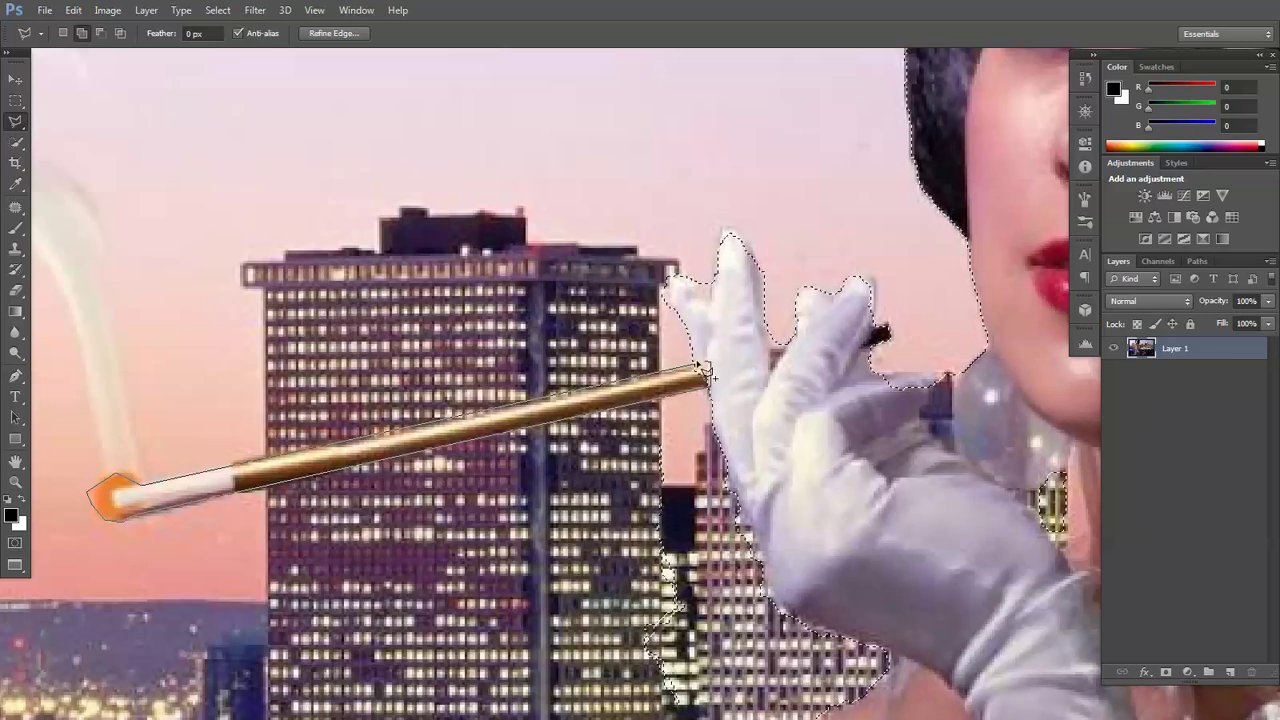
pyautogui.click(703, 374)
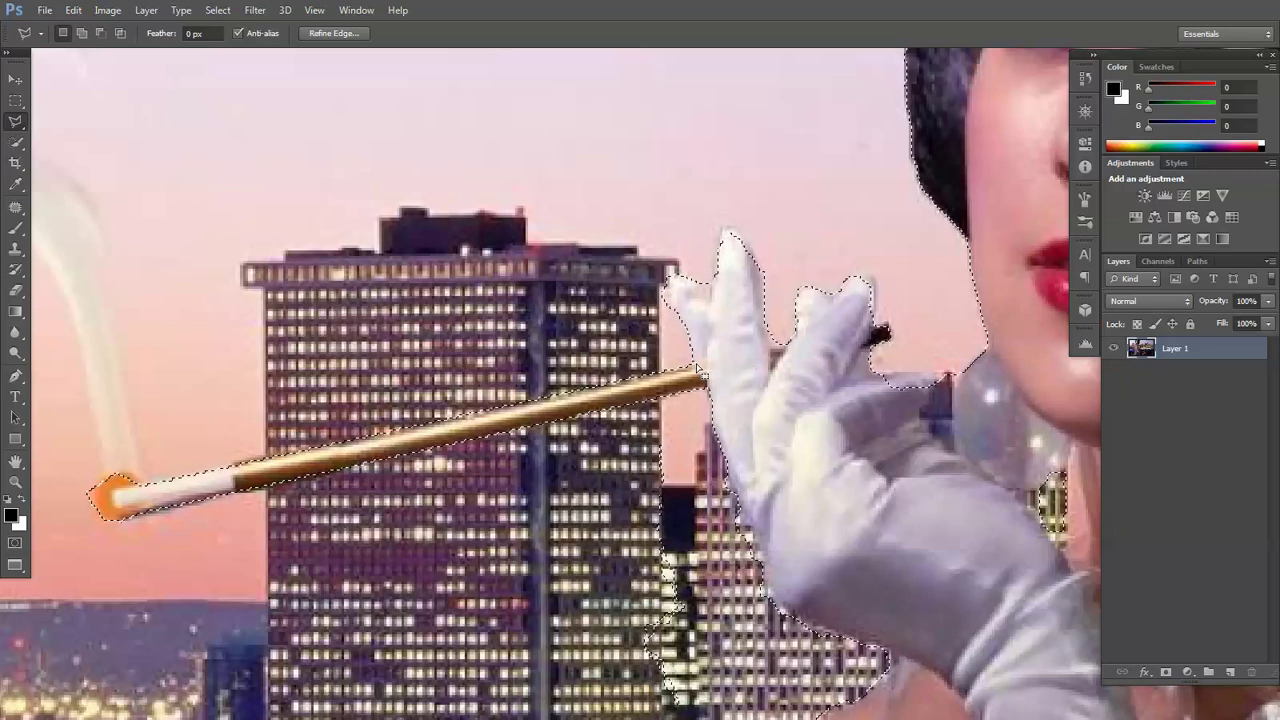
# Step: Open the Alien Skin Bokeh 2 filter for the image with the foreground selection active
pyautogui.scroll(-10, 703, 374)
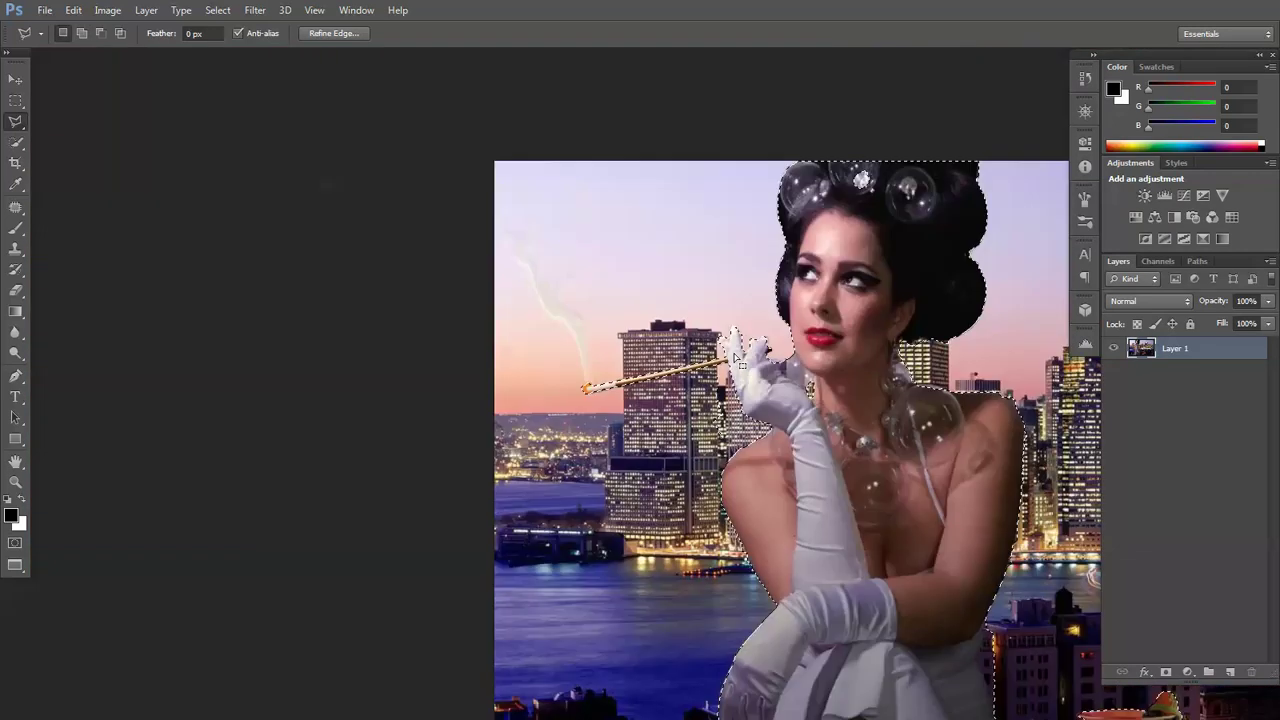
pyautogui.scroll(5, 807, 413)
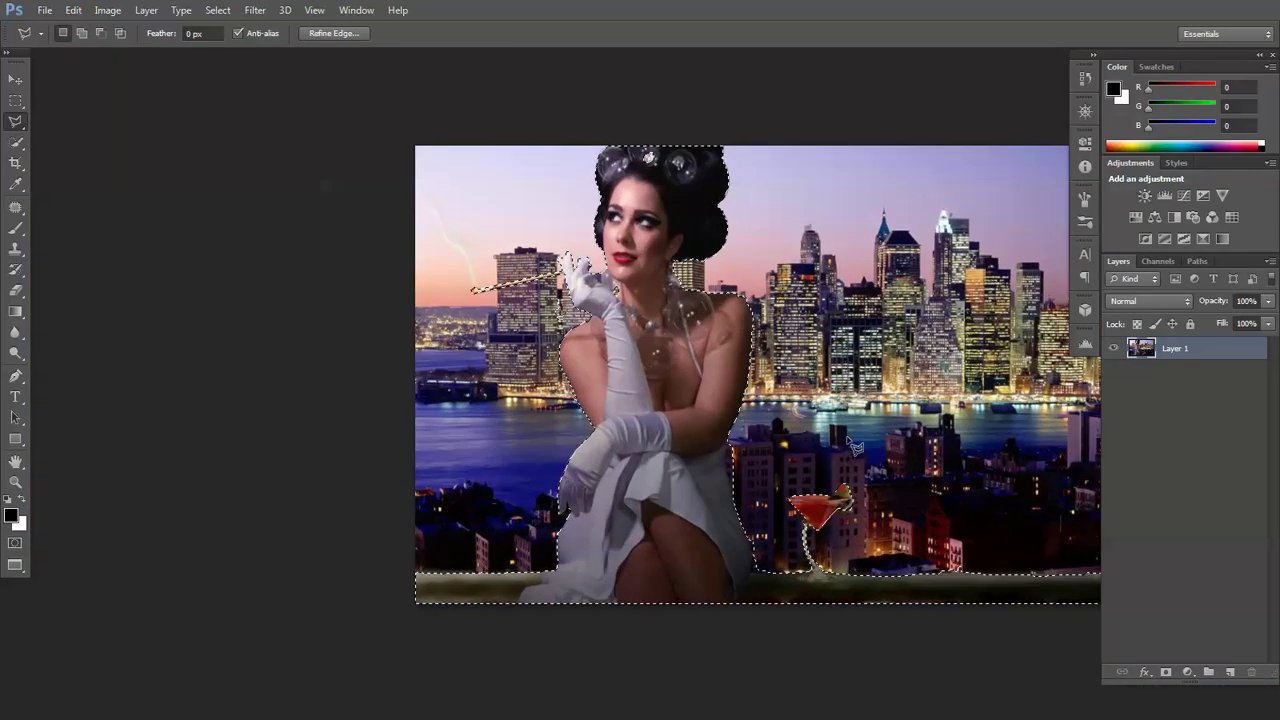
pyautogui.moveTo(865, 419); pyautogui.dragTo(708, 432)
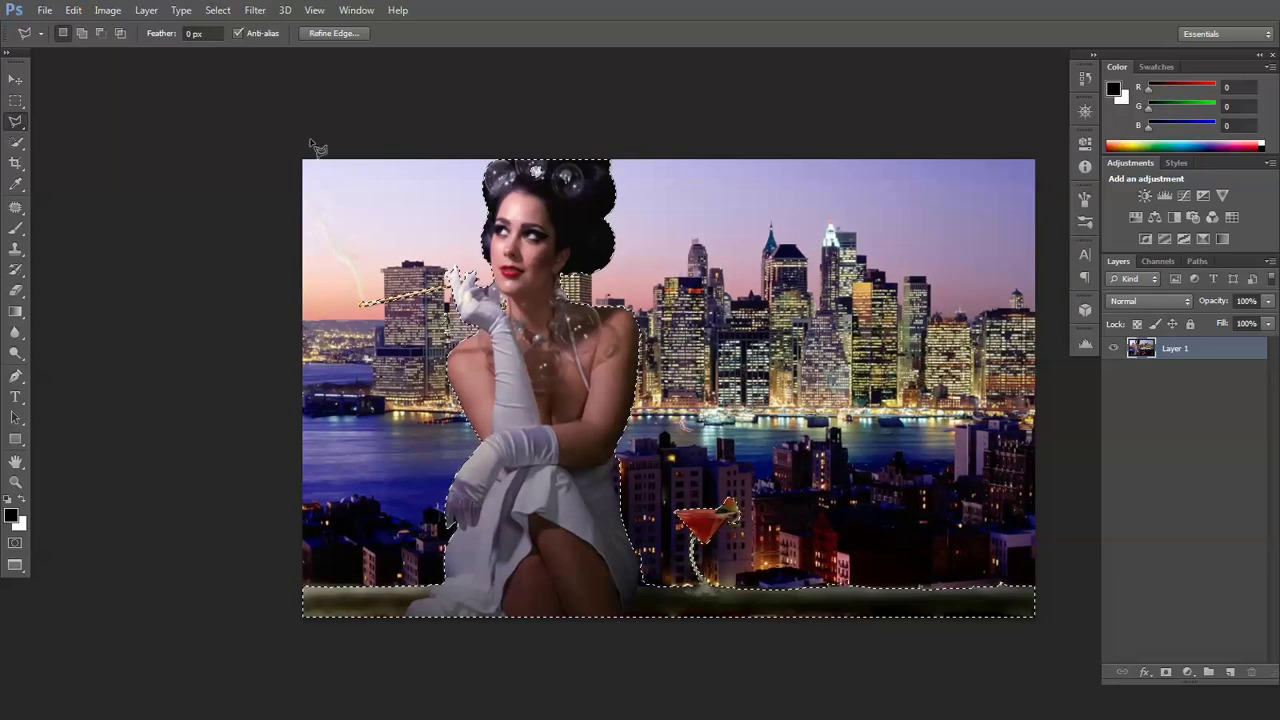
pyautogui.click(252, 12)
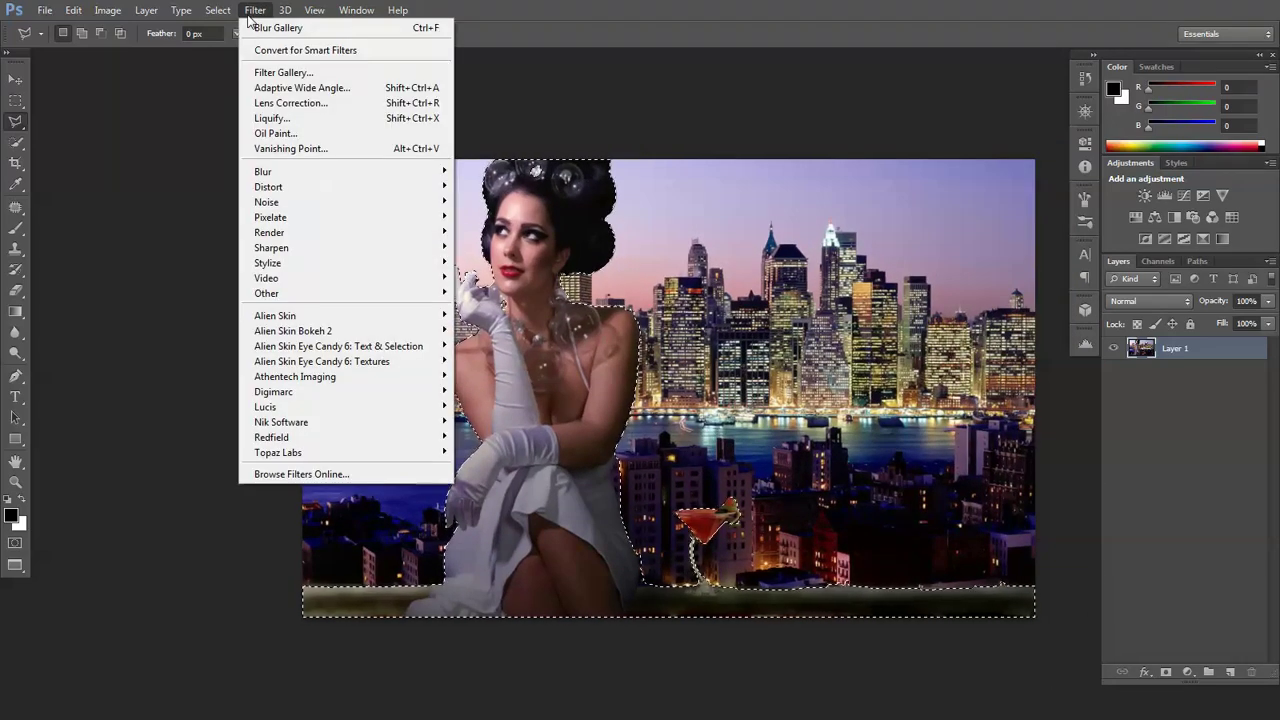
pyautogui.moveTo(320, 331)
pyautogui.click(485, 332)
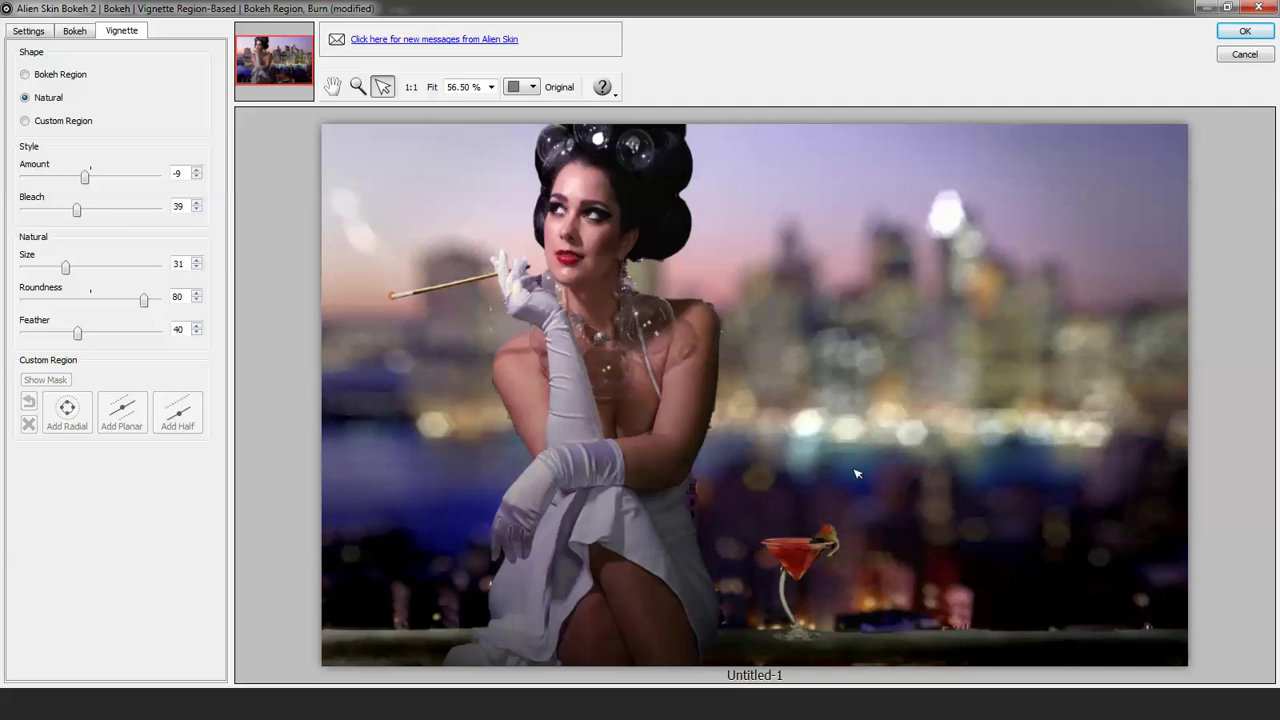
# Step: Try the planar focus region higher in the image, centred along the waterline with its transition edge just above it
pyautogui.click(74, 31)
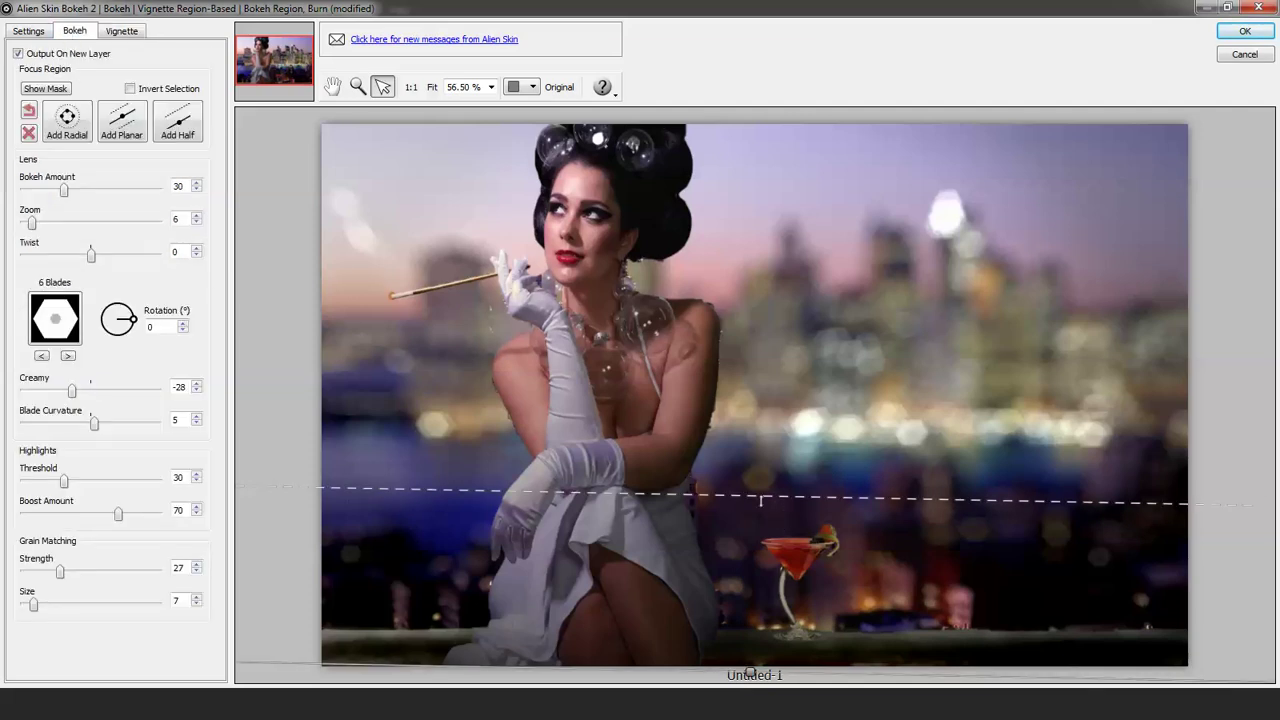
pyautogui.moveTo(759, 505); pyautogui.dragTo(752, 447)
pyautogui.moveTo(736, 522); pyautogui.dragTo(739, 408)
pyautogui.moveTo(751, 575); pyautogui.dragTo(757, 408)
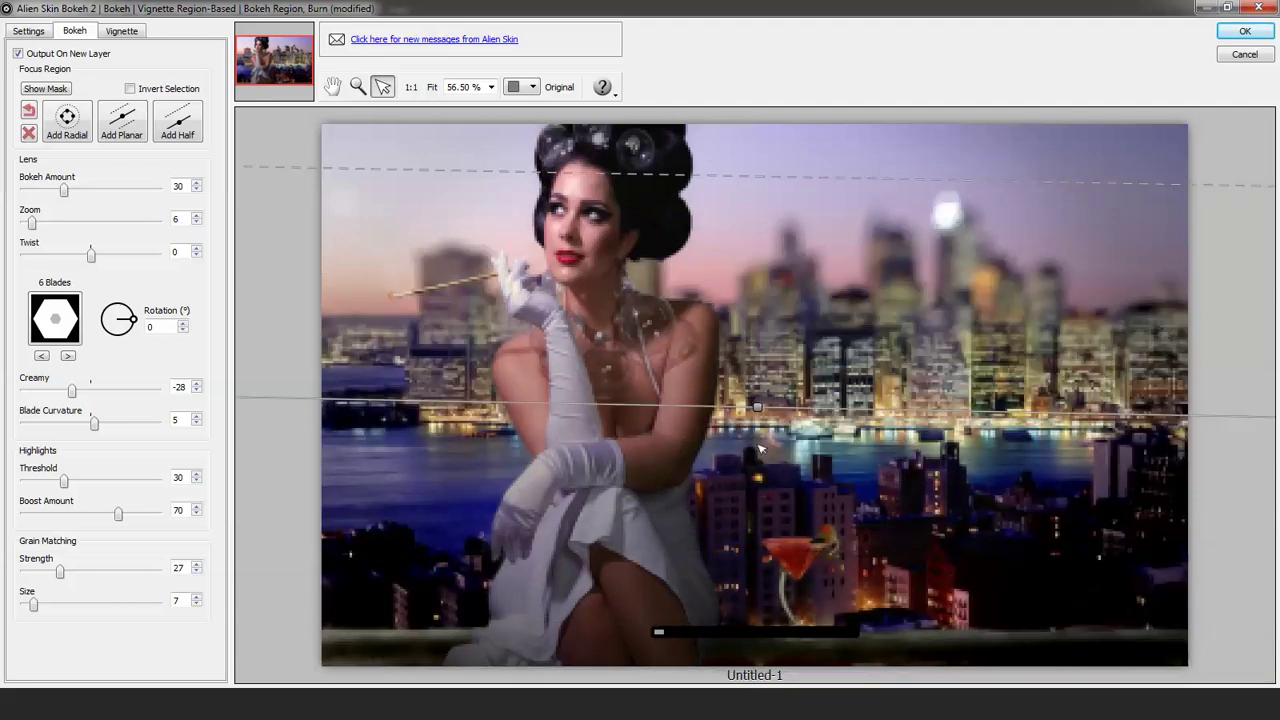
pyautogui.moveTo(805, 176); pyautogui.dragTo(805, 376)
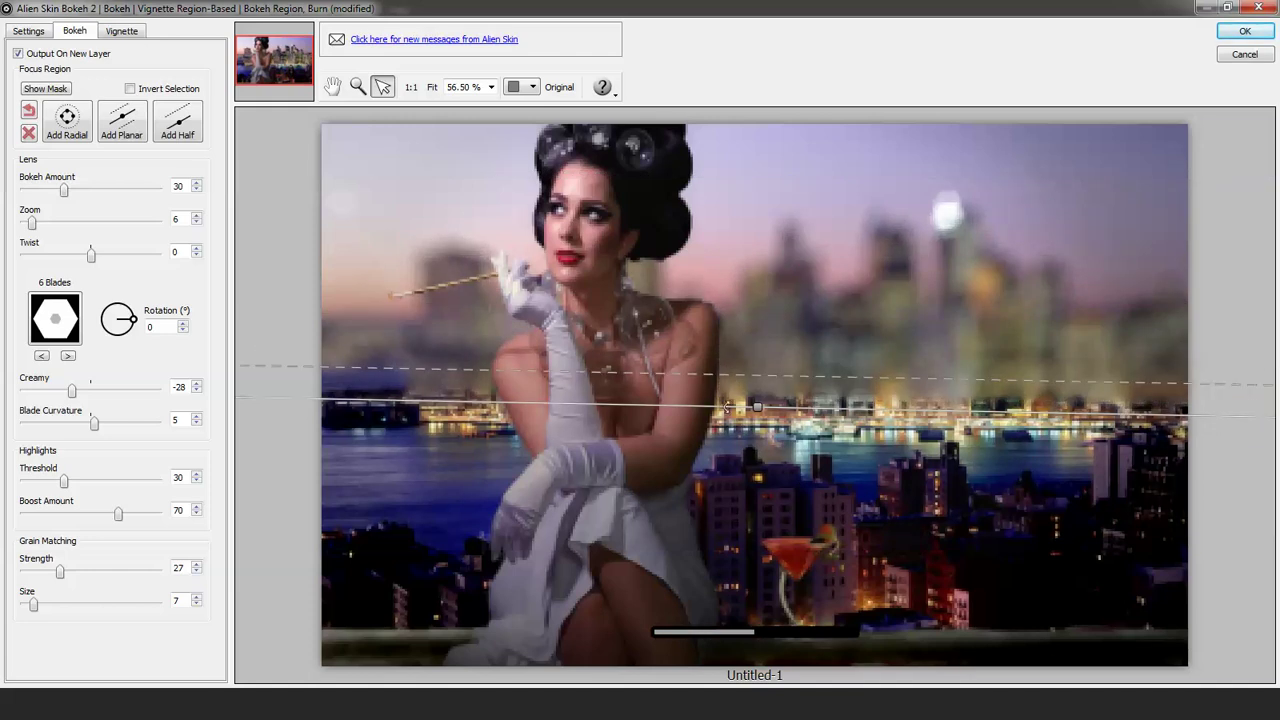
pyautogui.moveTo(716, 408); pyautogui.dragTo(664, 405)
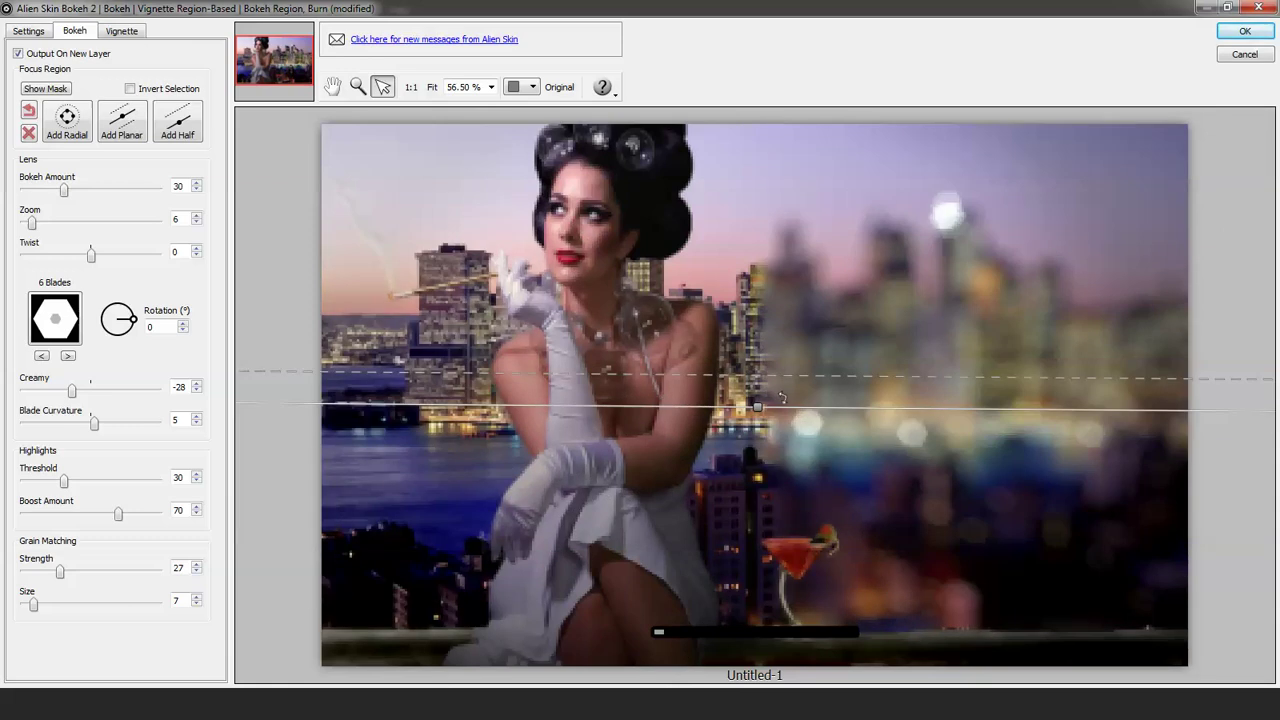
# Step: Move the planar focus region down to the ledge and place its transition edge across the rim of the cocktail glass
pyautogui.moveTo(772, 408); pyautogui.dragTo(787, 665)
pyautogui.moveTo(894, 628); pyautogui.dragTo(884, 485)
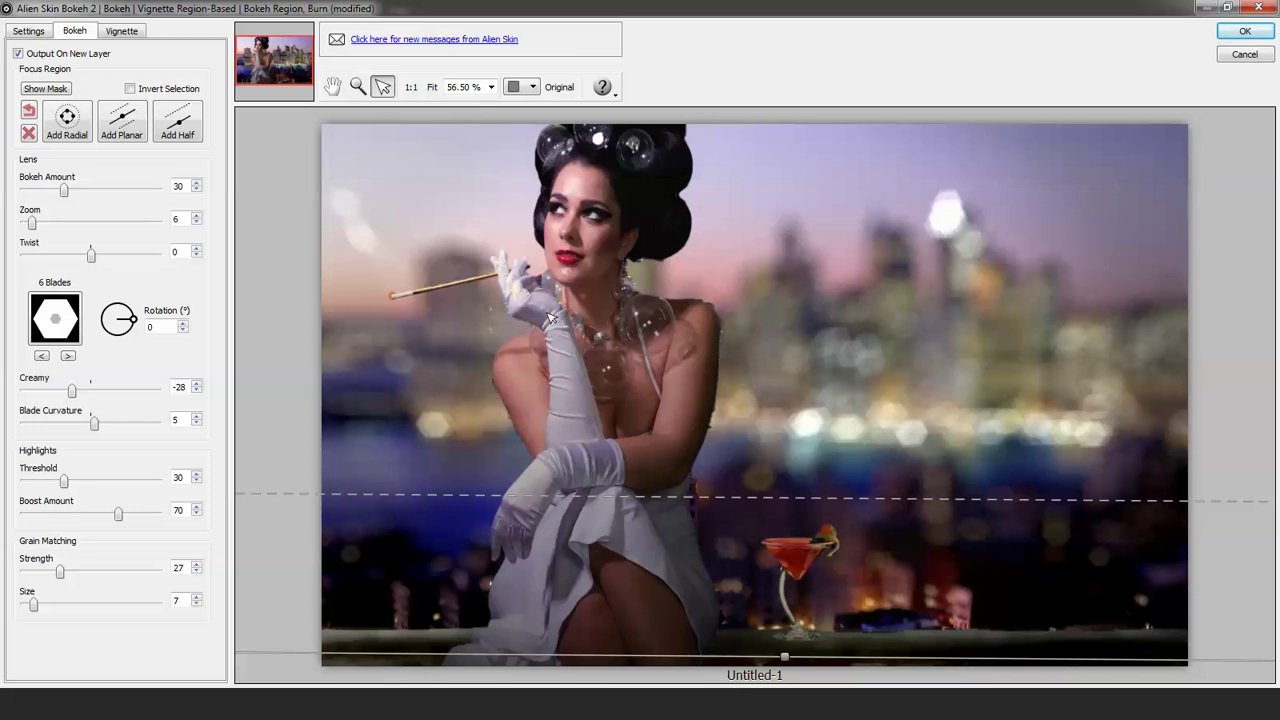
pyautogui.moveTo(751, 496); pyautogui.dragTo(749, 476)
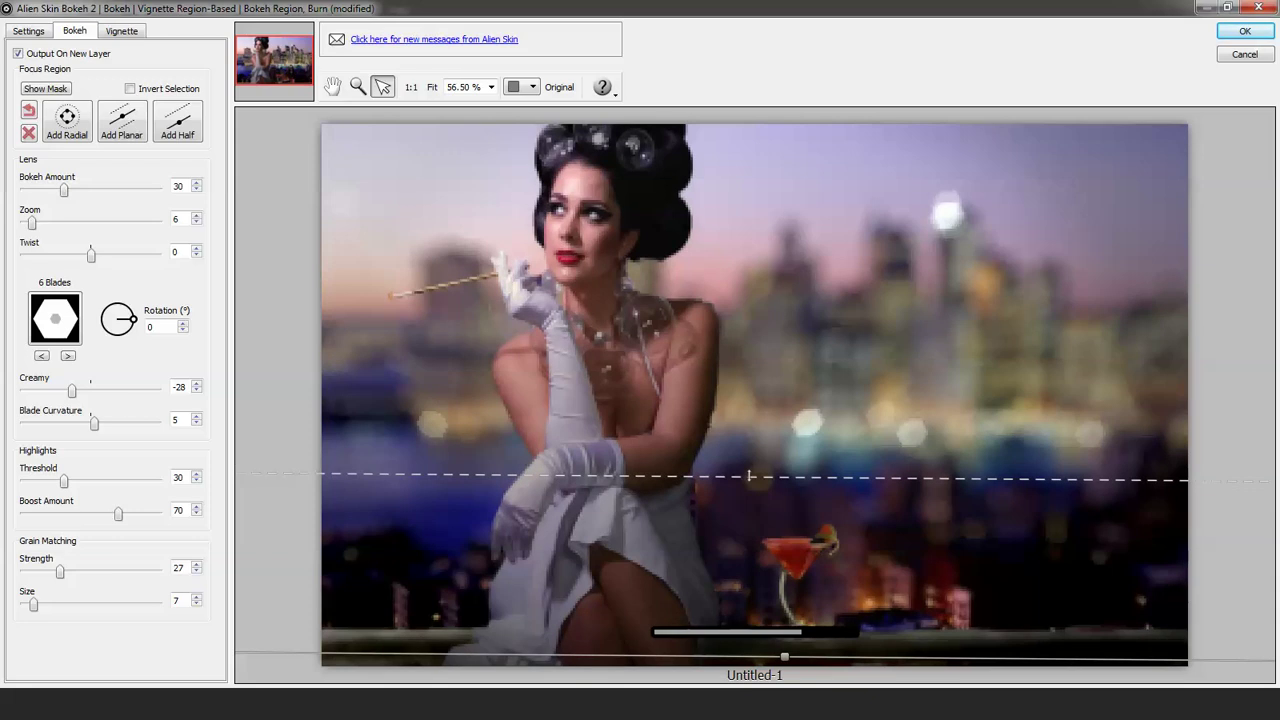
pyautogui.moveTo(850, 590); pyautogui.dragTo(854, 636)
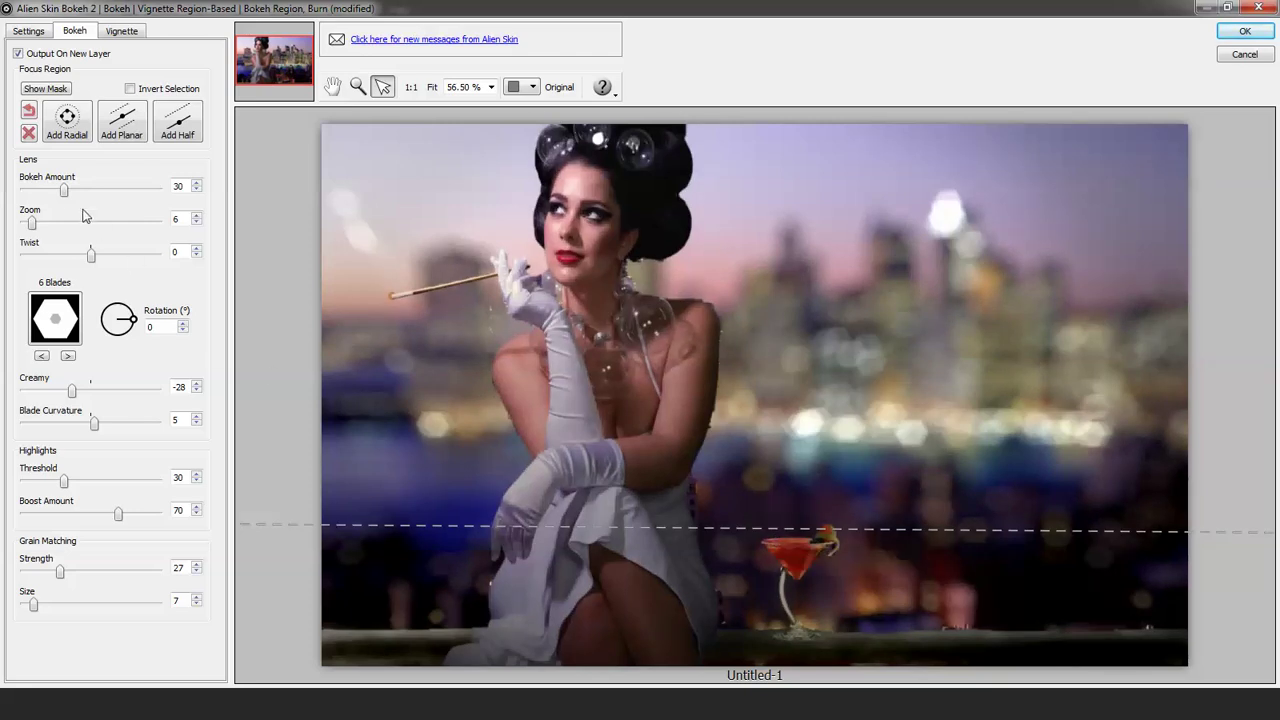
# Step: Apply the bokeh filter with Bokeh Amount 64, Zoom 7, highlight Threshold 32 and Boost Amount 82
pyautogui.moveTo(68, 193); pyautogui.dragTo(112, 192)
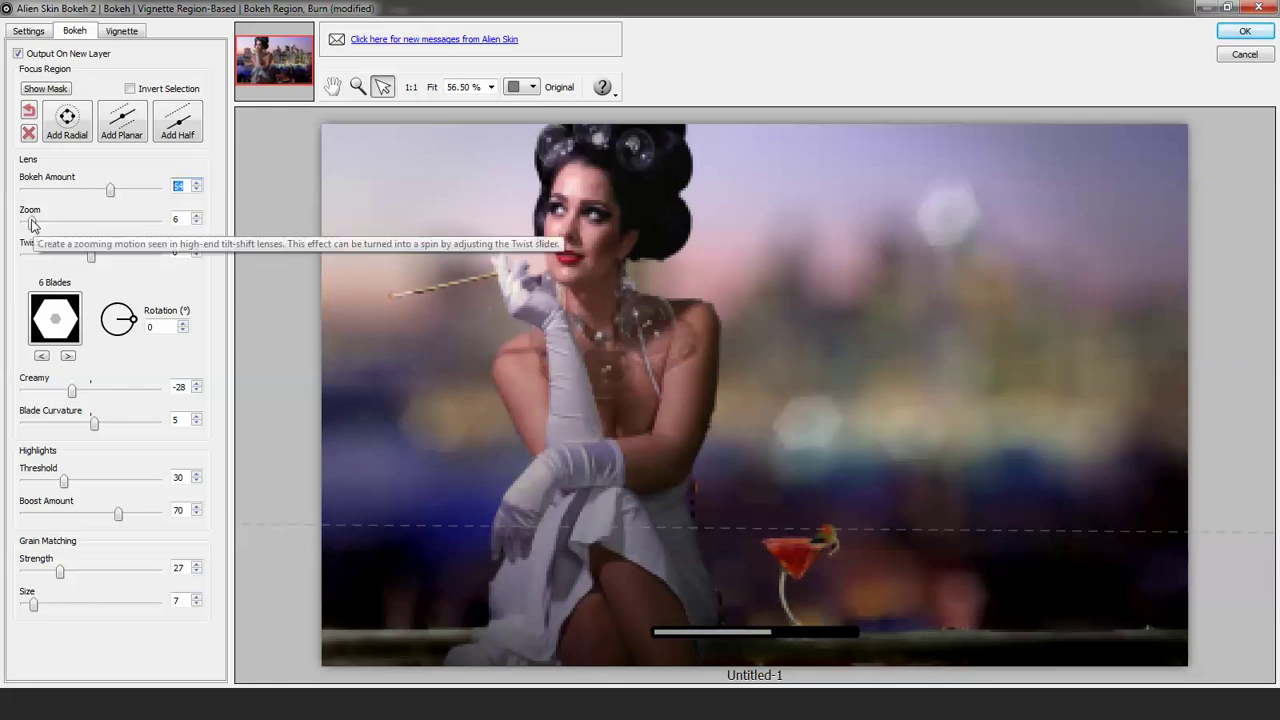
pyautogui.moveTo(36, 225)
pyautogui.mouseDown()
pyautogui.moveTo(155, 226)
pyautogui.moveTo(35, 224)
pyautogui.mouseUp()
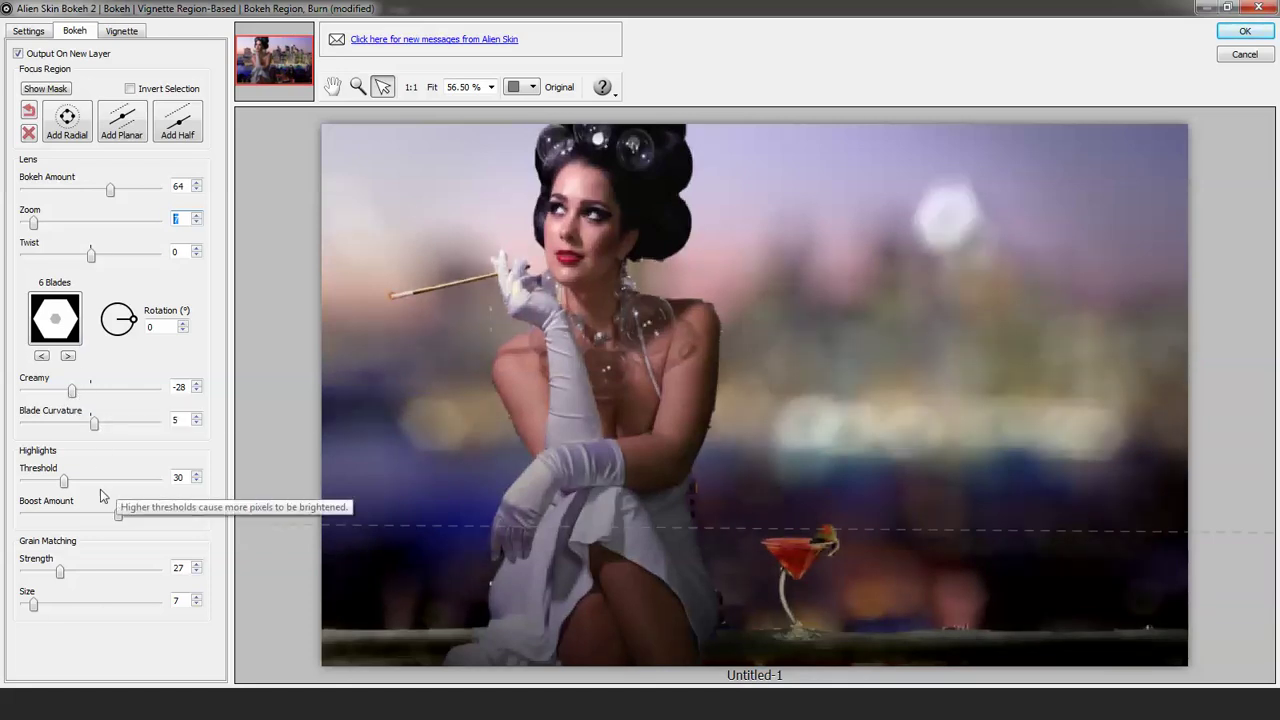
pyautogui.moveTo(64, 483); pyautogui.dragTo(139, 484)
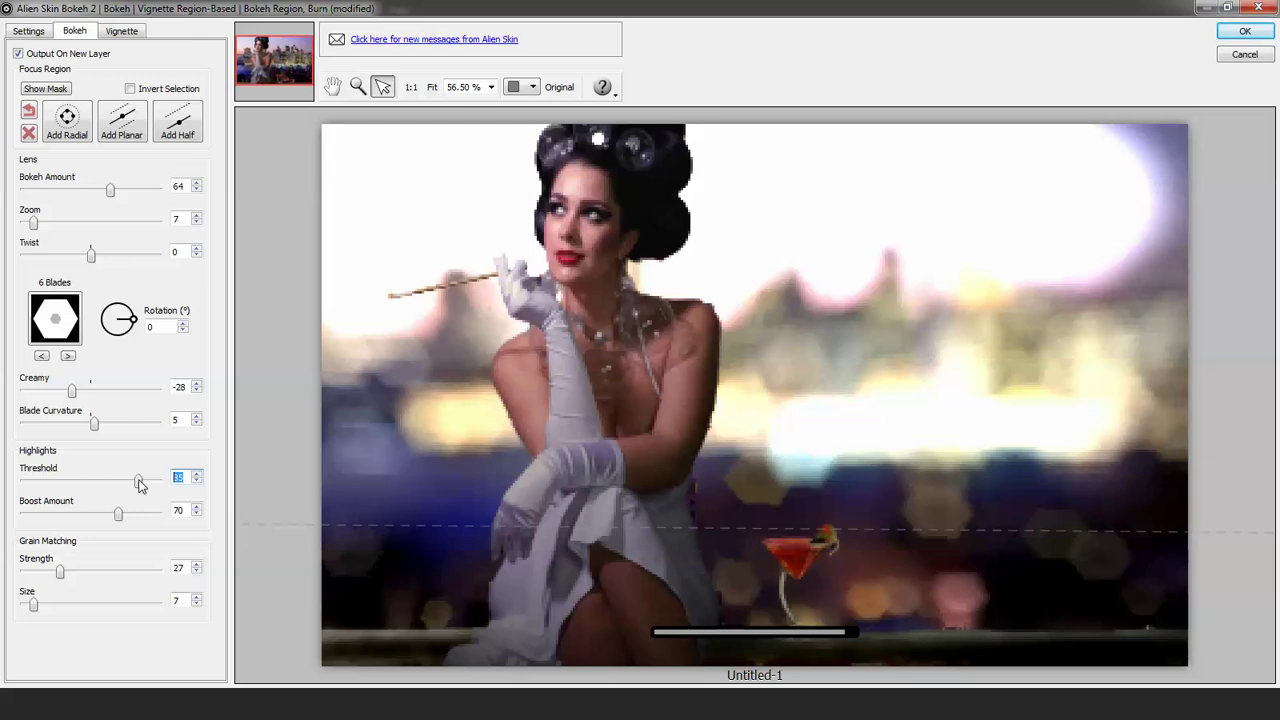
pyautogui.moveTo(141, 485); pyautogui.dragTo(32, 485)
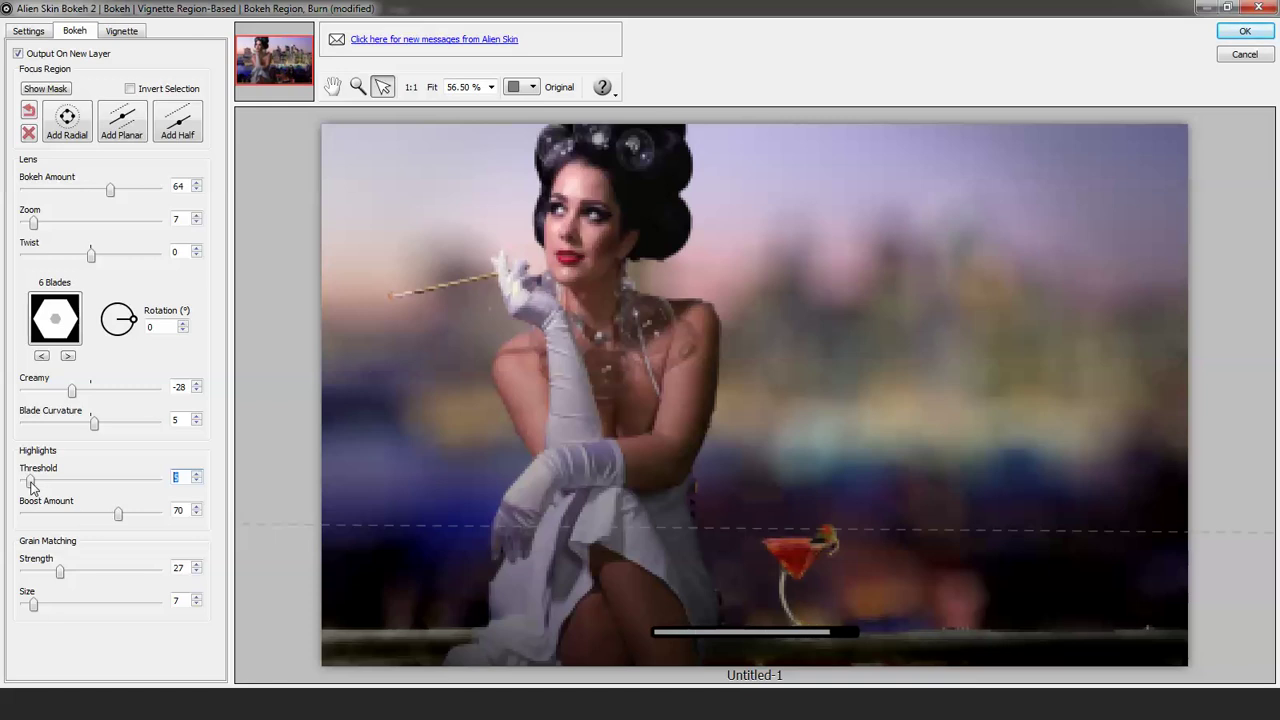
pyautogui.click(72, 479)
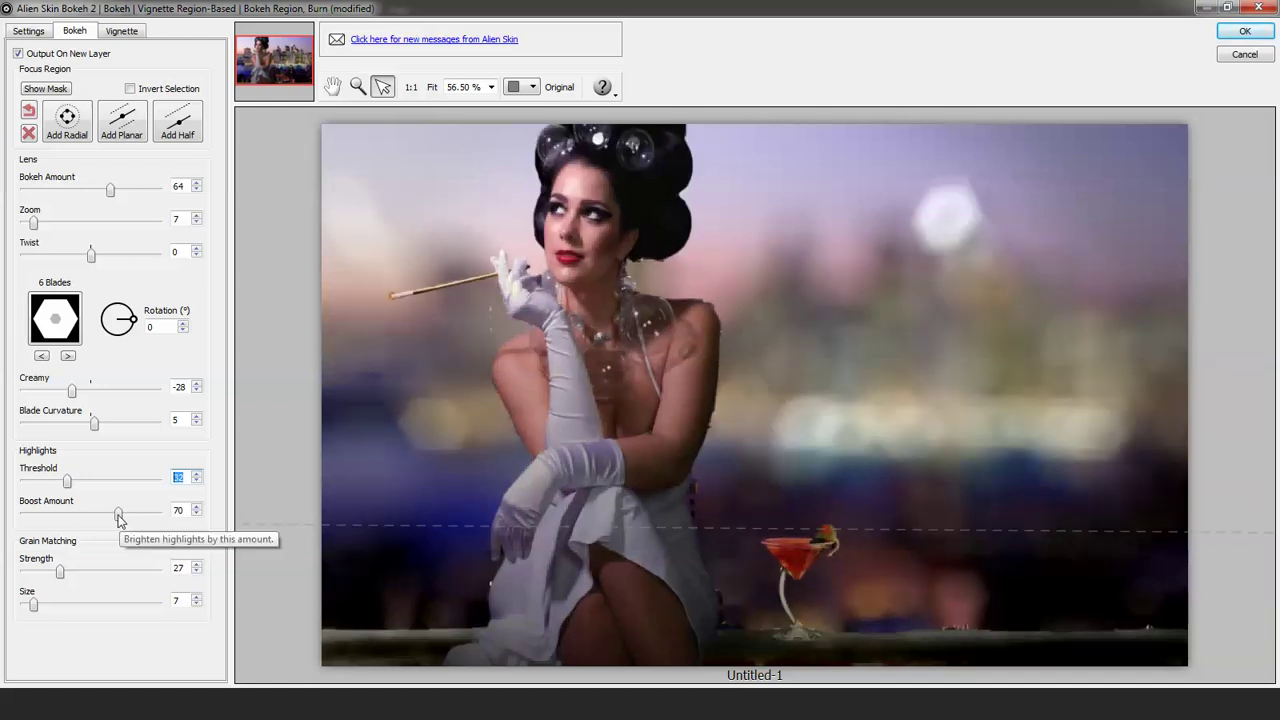
pyautogui.moveTo(118, 519); pyautogui.dragTo(135, 517)
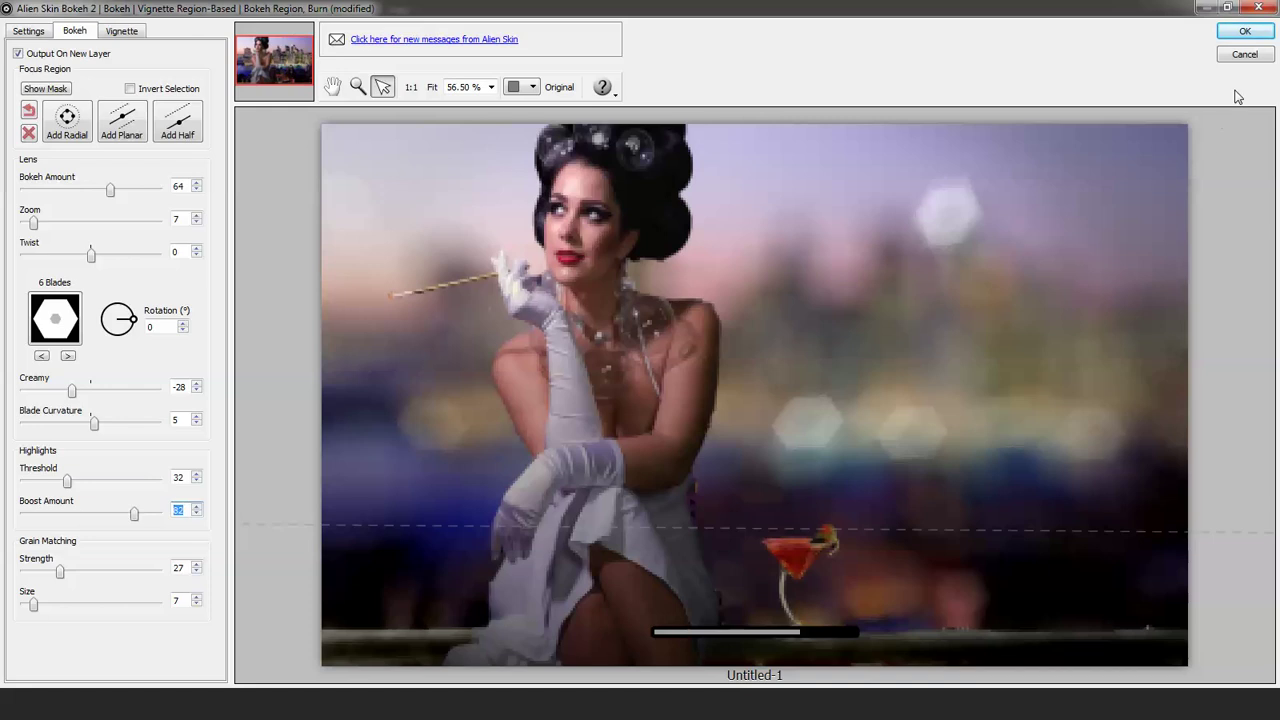
pyautogui.click(1244, 31)
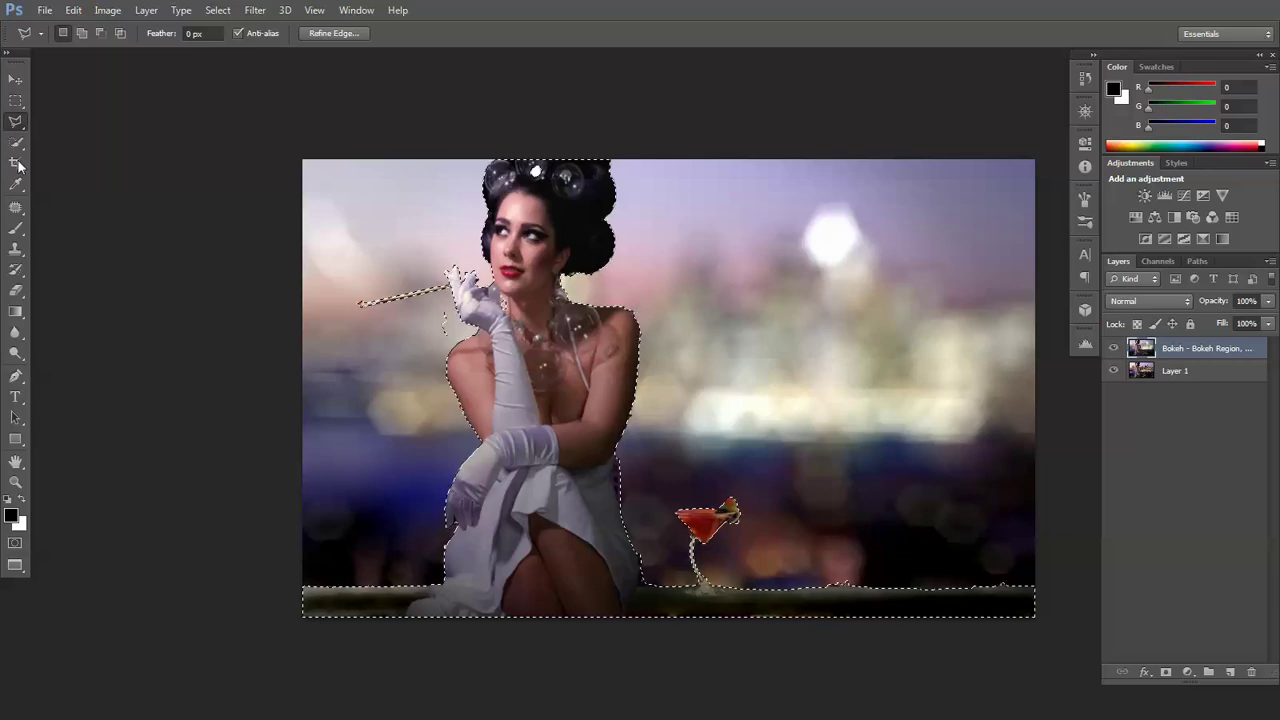
# Step: Clear the selection and examine the edges of the woman, her dress and the cocktail glass against the blurred city
pyautogui.click(11, 105)
pyautogui.click(317, 243)
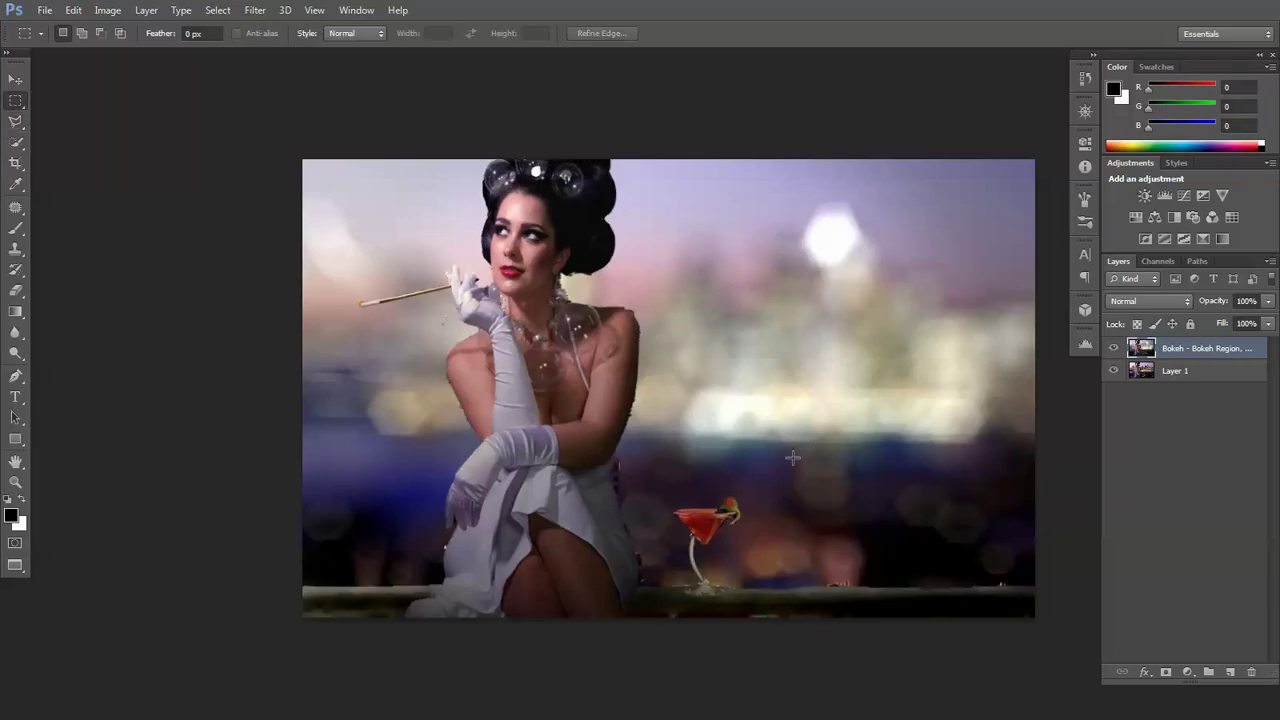
pyautogui.scroll(6, 700, 575)
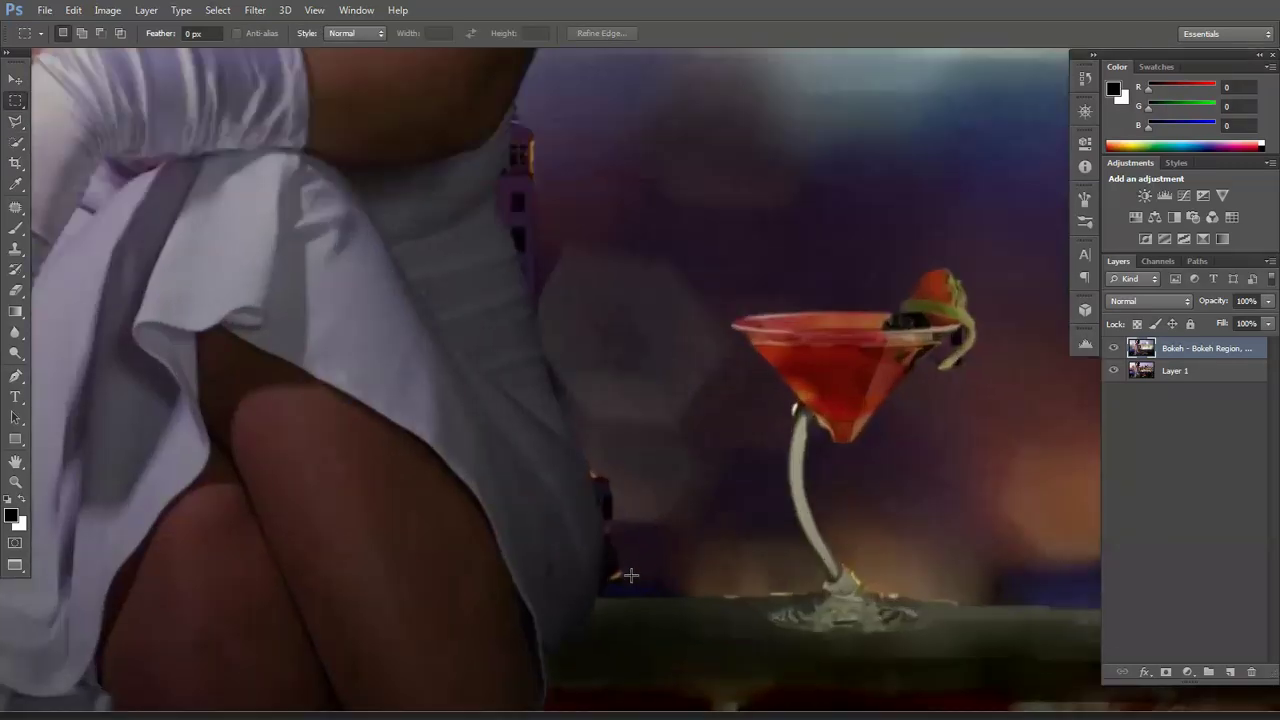
pyautogui.scroll(-6, 527, 210)
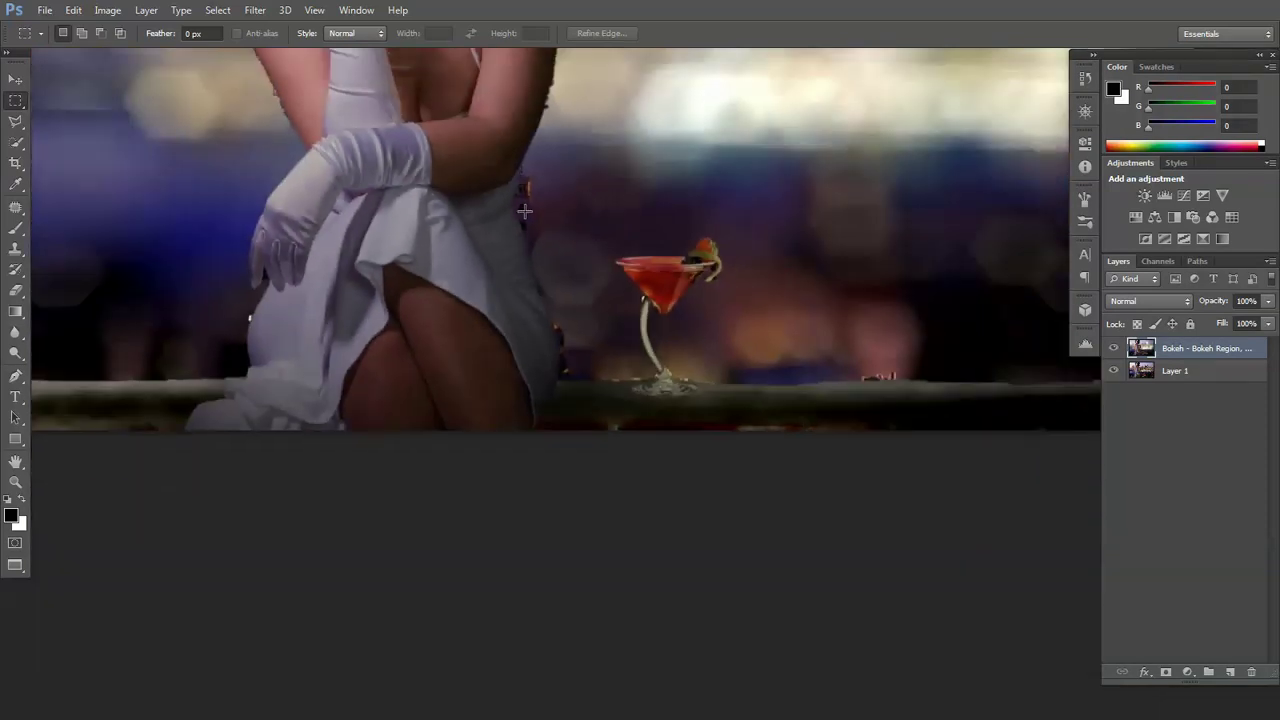
pyautogui.scroll(-1, 690, 338)
pyautogui.scroll(2, 627, 200)
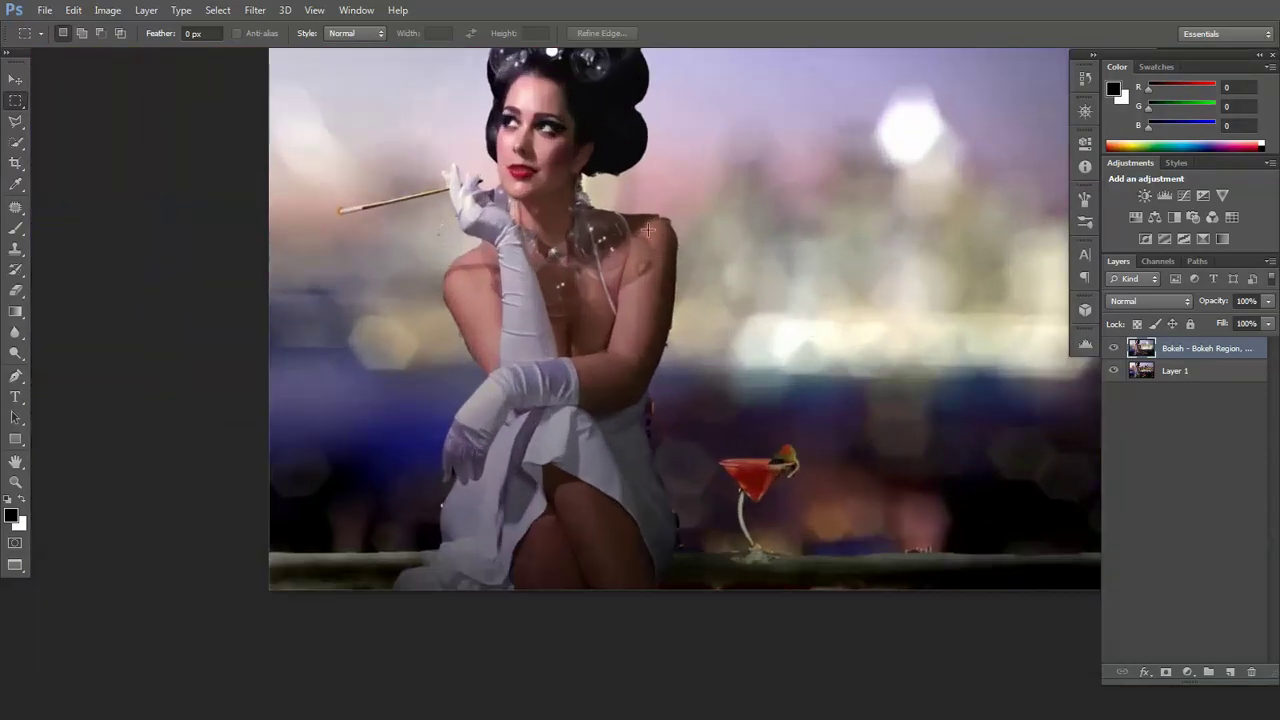
pyautogui.scroll(5, 655, 362)
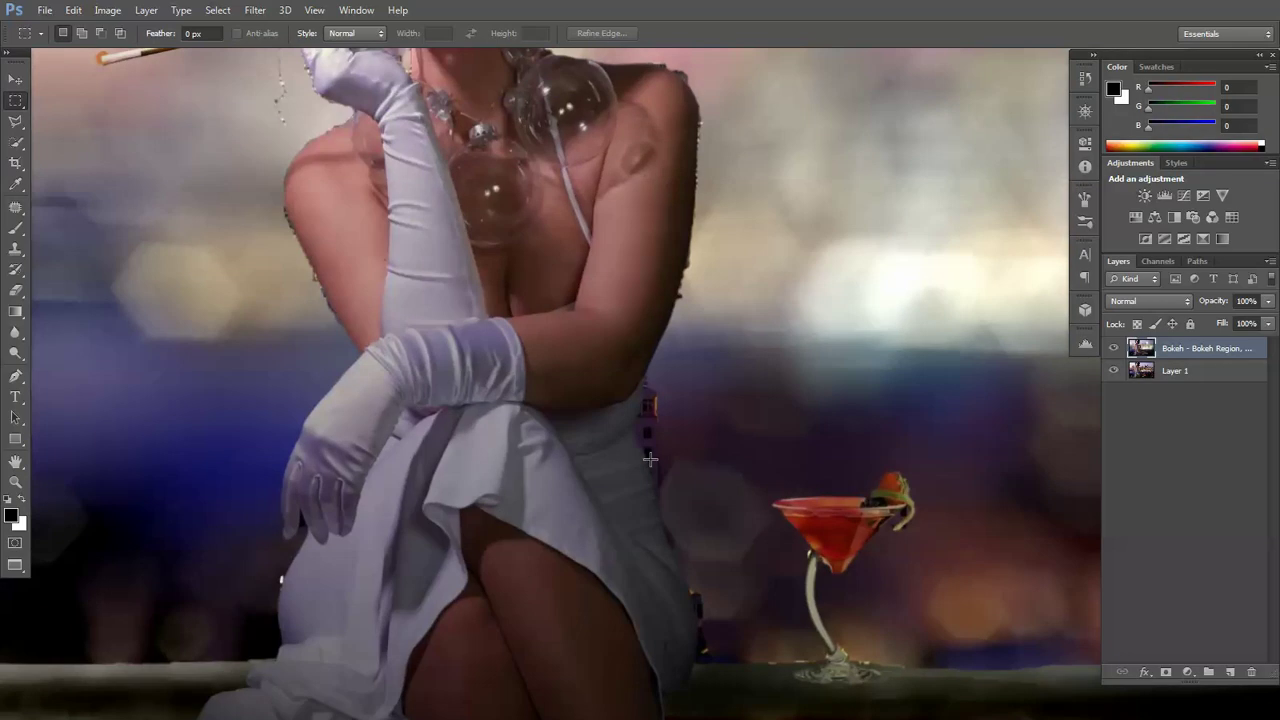
pyautogui.scroll(-4, 650, 459)
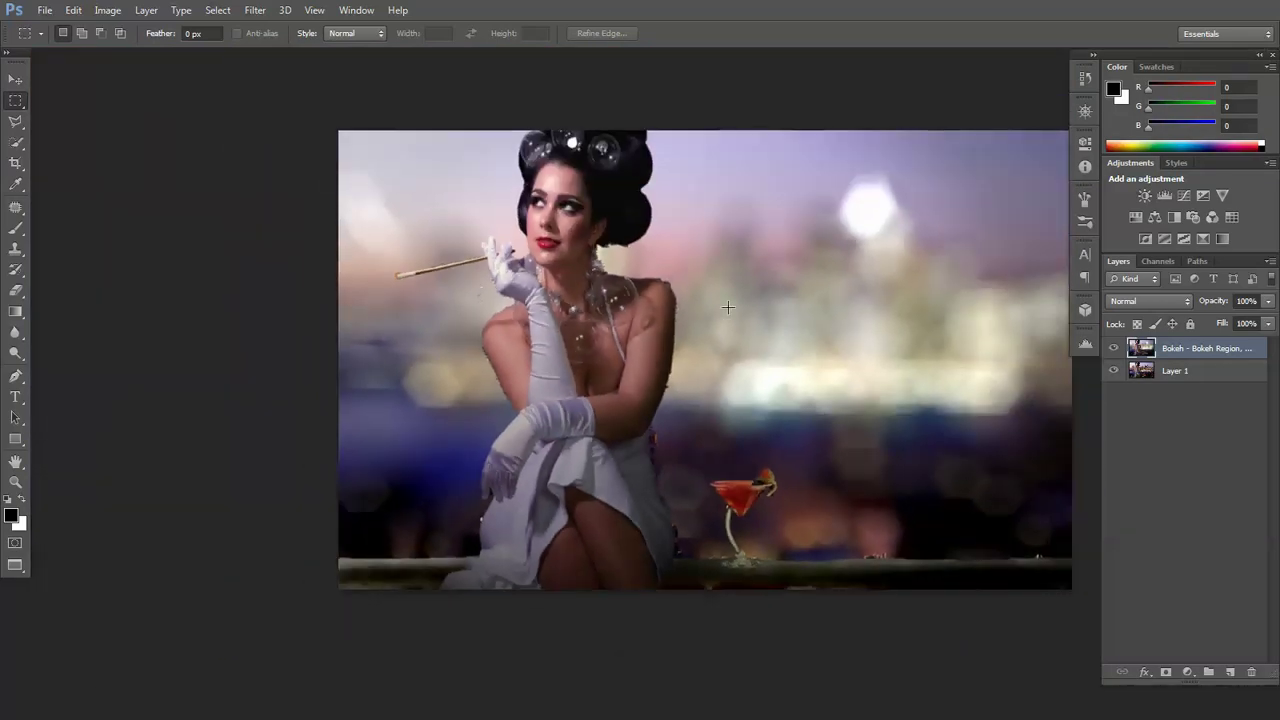
pyautogui.scroll(1, 722, 323)
pyautogui.scroll(1, 690, 352)
pyautogui.moveTo(745, 356); pyautogui.dragTo(623, 360)
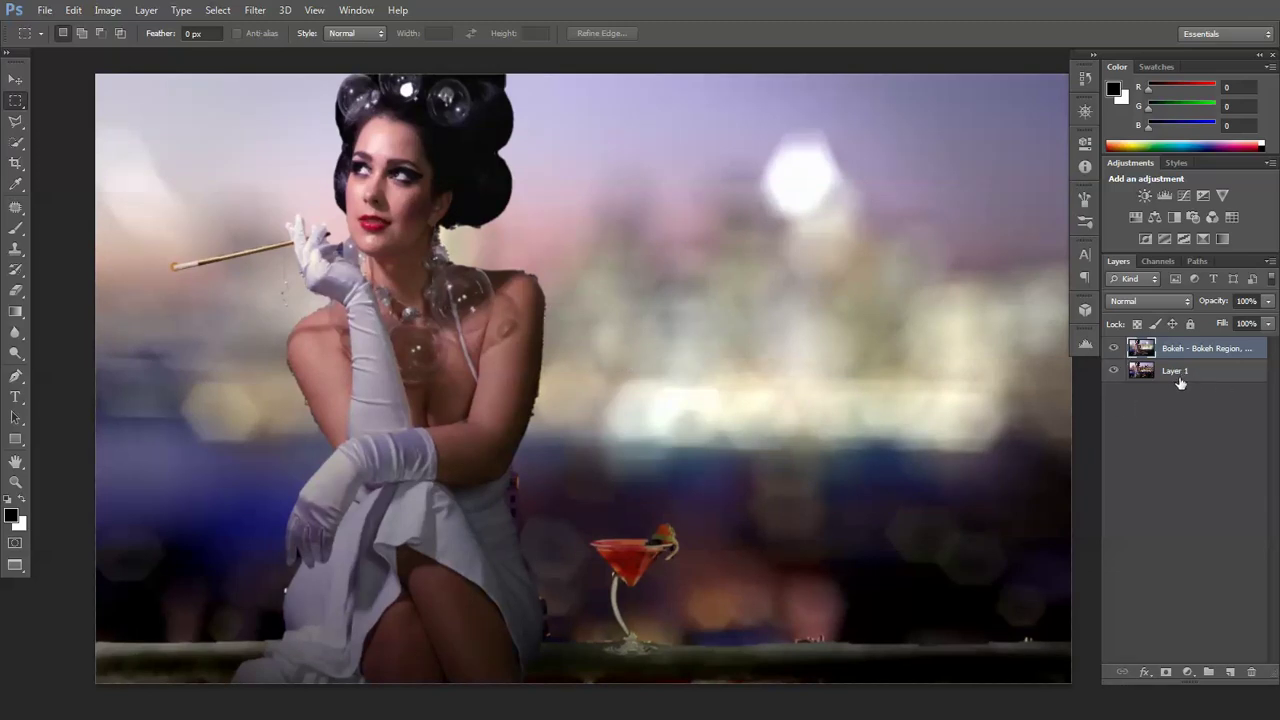
# Step: Hide the bokeh layer to show the original image and restore the foreground selection
pyautogui.click(1113, 349)
pyautogui.click(1177, 372)
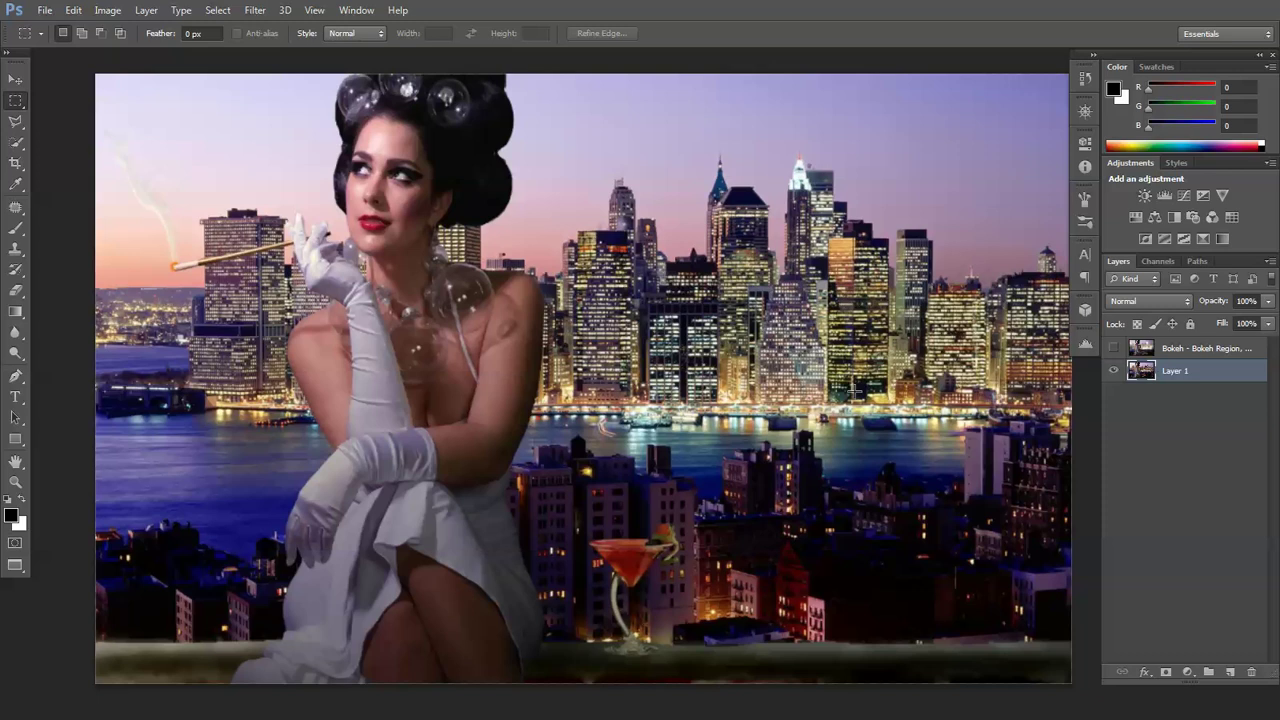
pyautogui.hotkey('ctrl', 'z')
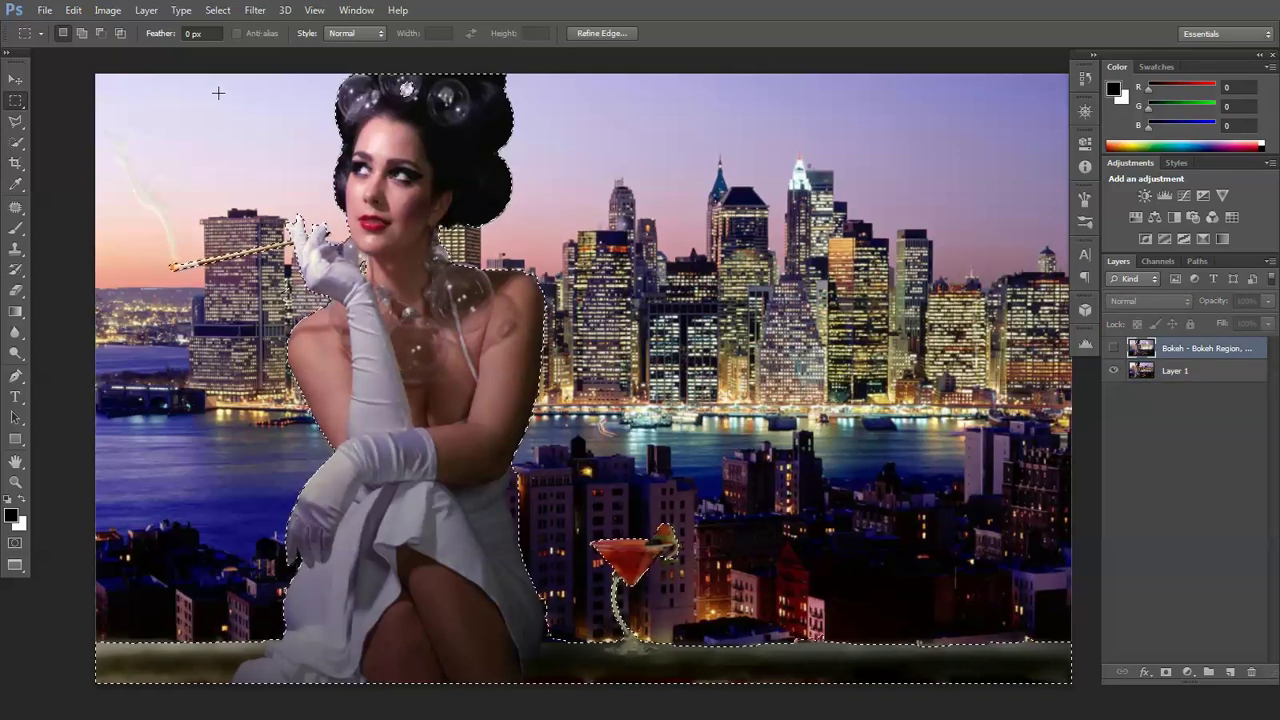
# Step: Open Refine Edge for the foreground selection and enable Smart Radius with a radius of 2.1 px
pyautogui.click(255, 10)
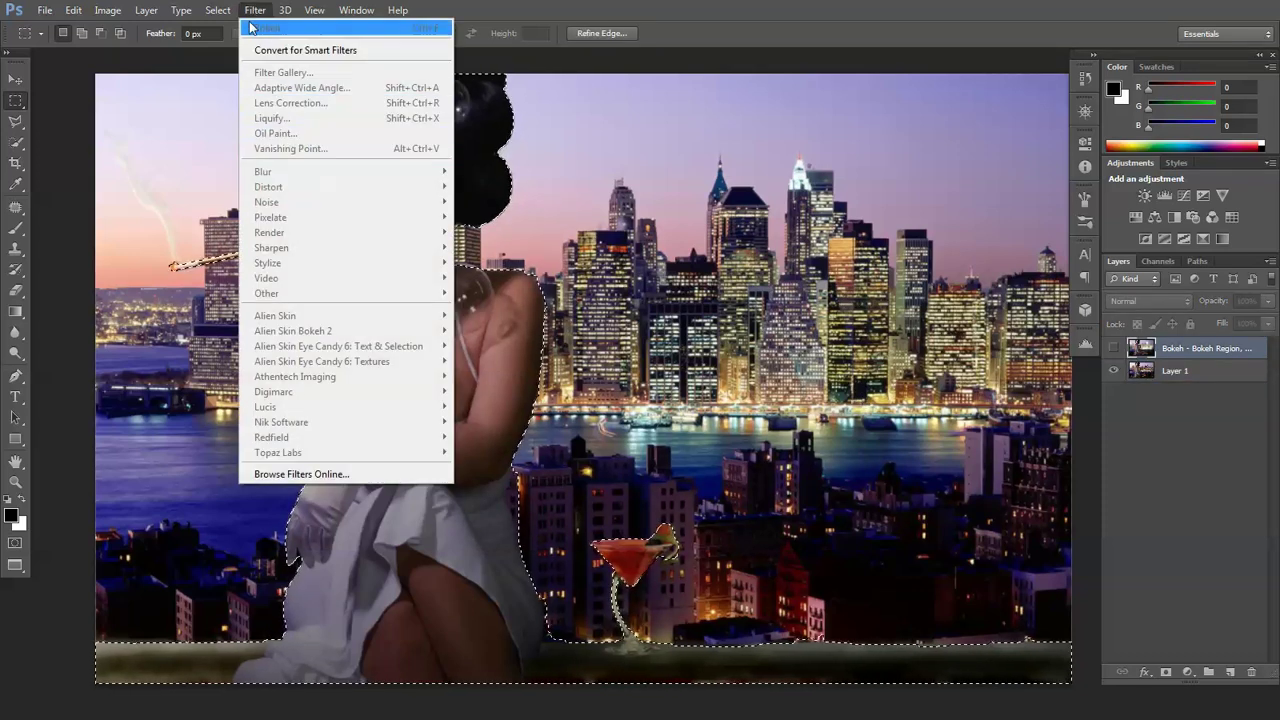
pyautogui.moveTo(218, 10)
pyautogui.click(273, 171)
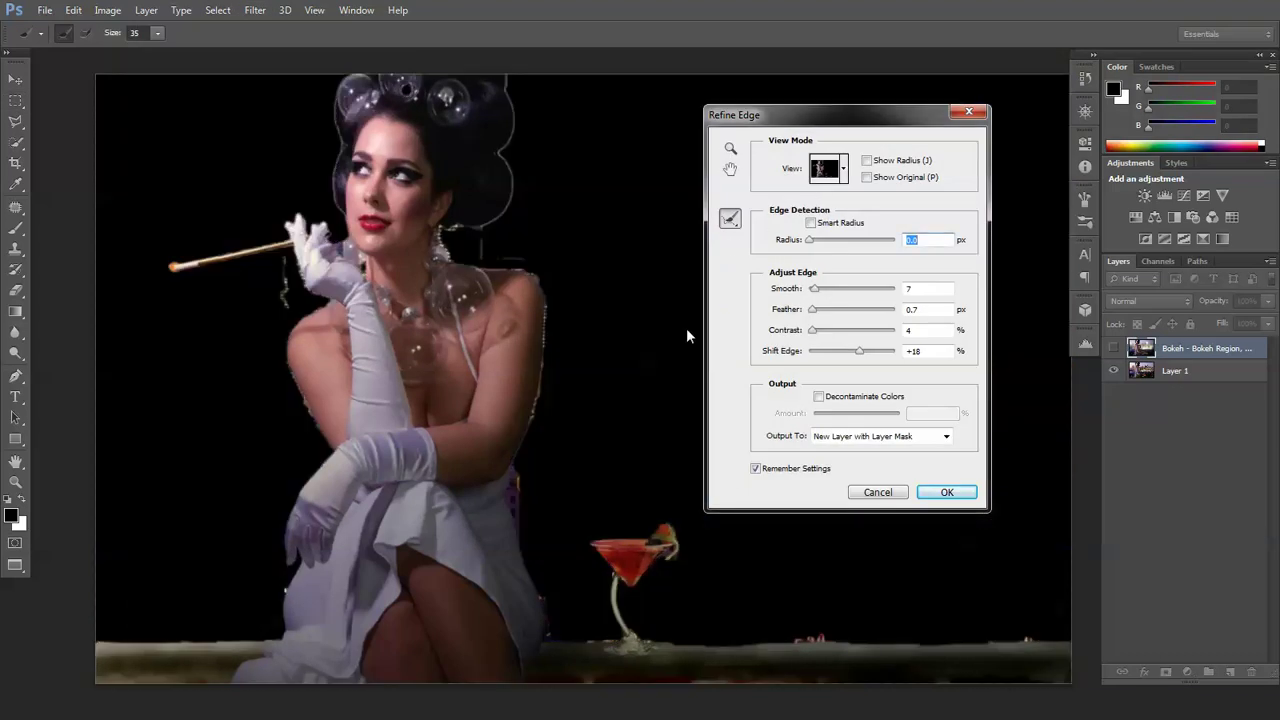
pyautogui.click(811, 223)
pyautogui.moveTo(818, 241); pyautogui.dragTo(826, 242)
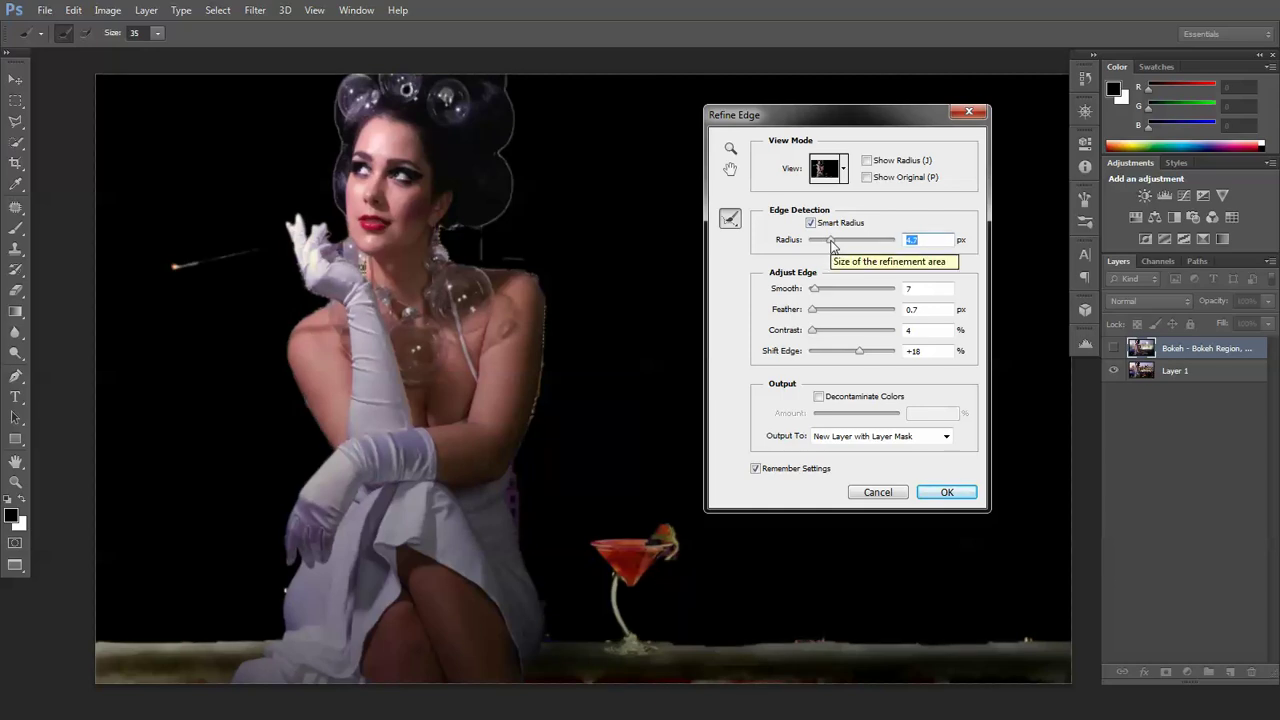
pyautogui.moveTo(828, 246); pyautogui.dragTo(820, 246)
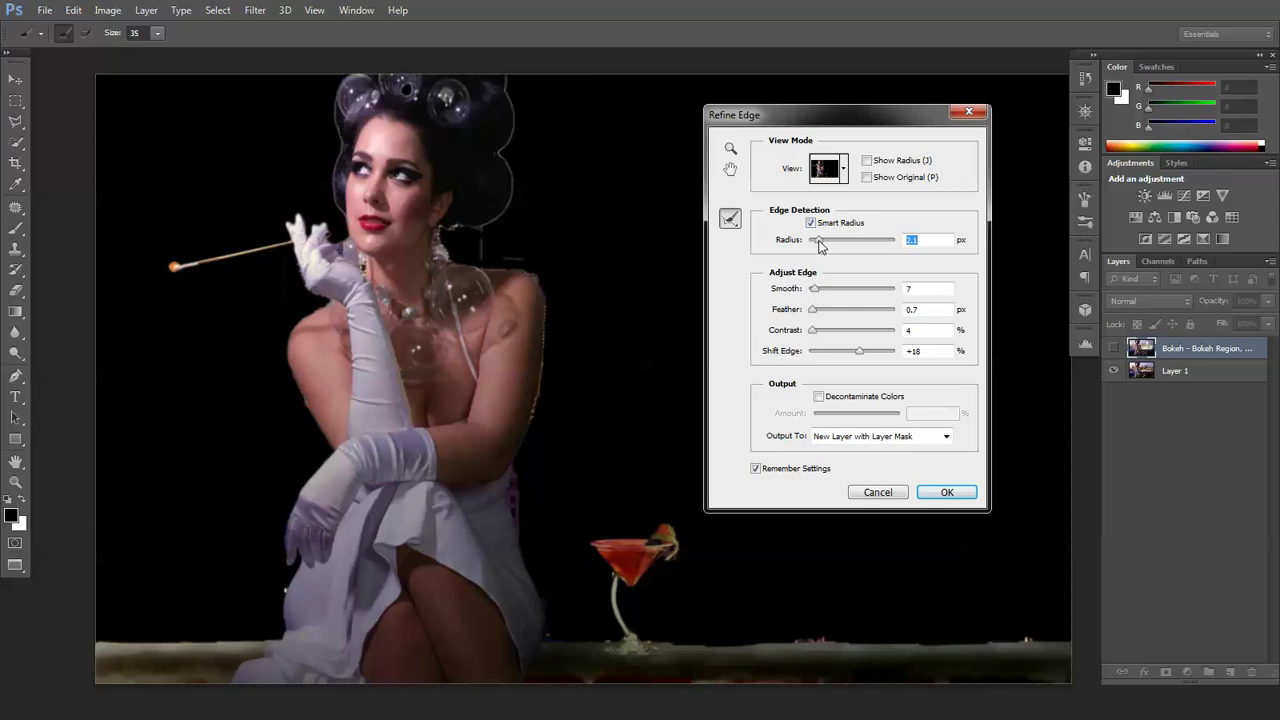
# Step: Brush the Refine Radius Tool along the dress's waist, the bare arm and shoulder, and the back of the hair
pyautogui.click(730, 219)
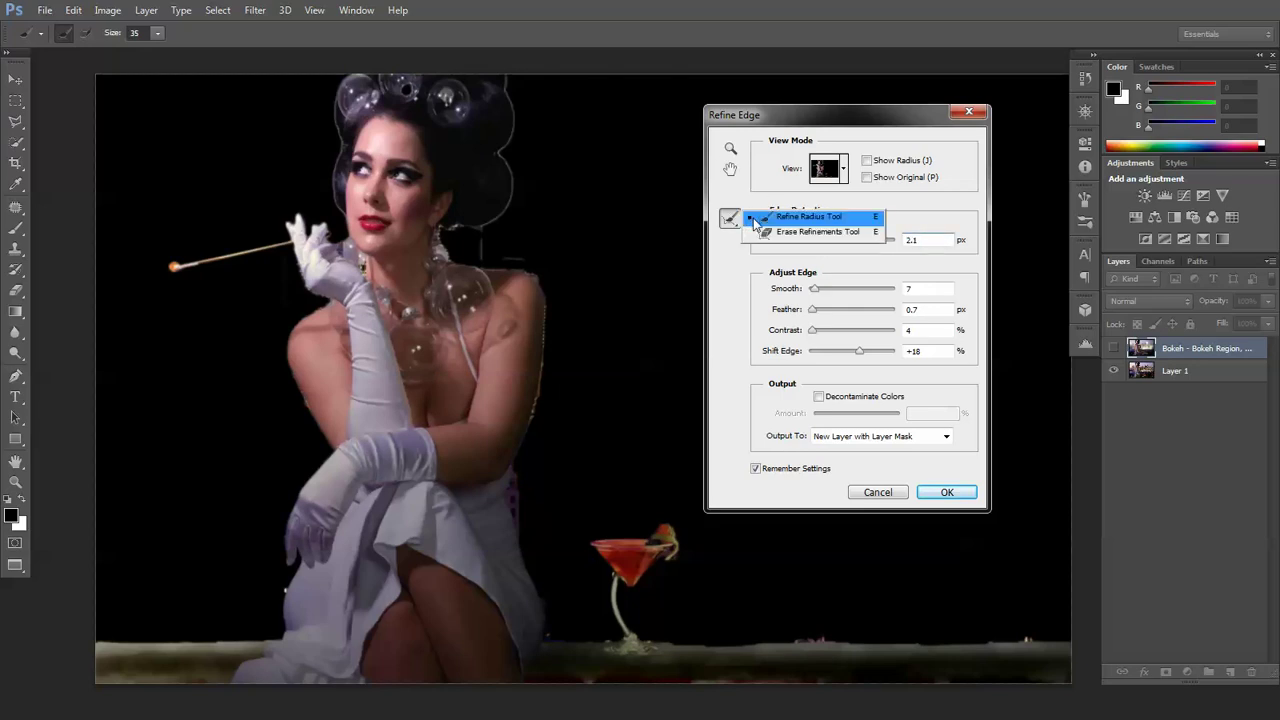
pyautogui.click(757, 220)
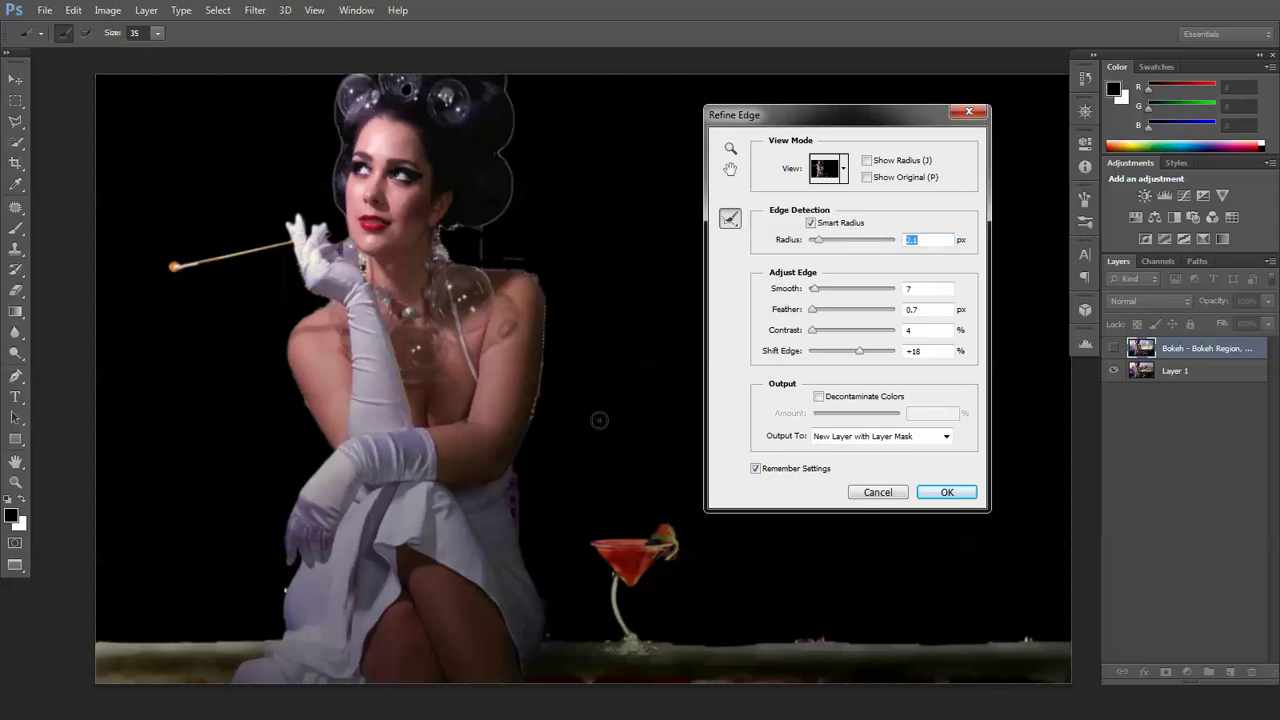
pyautogui.click(512, 464)
pyautogui.moveTo(539, 436)
pyautogui.mouseDown()
pyautogui.moveTo(542, 313)
pyautogui.moveTo(538, 289)
pyautogui.moveTo(507, 271)
pyautogui.moveTo(543, 283)
pyautogui.moveTo(484, 257)
pyautogui.moveTo(476, 238)
pyautogui.moveTo(545, 262)
pyautogui.mouseUp()
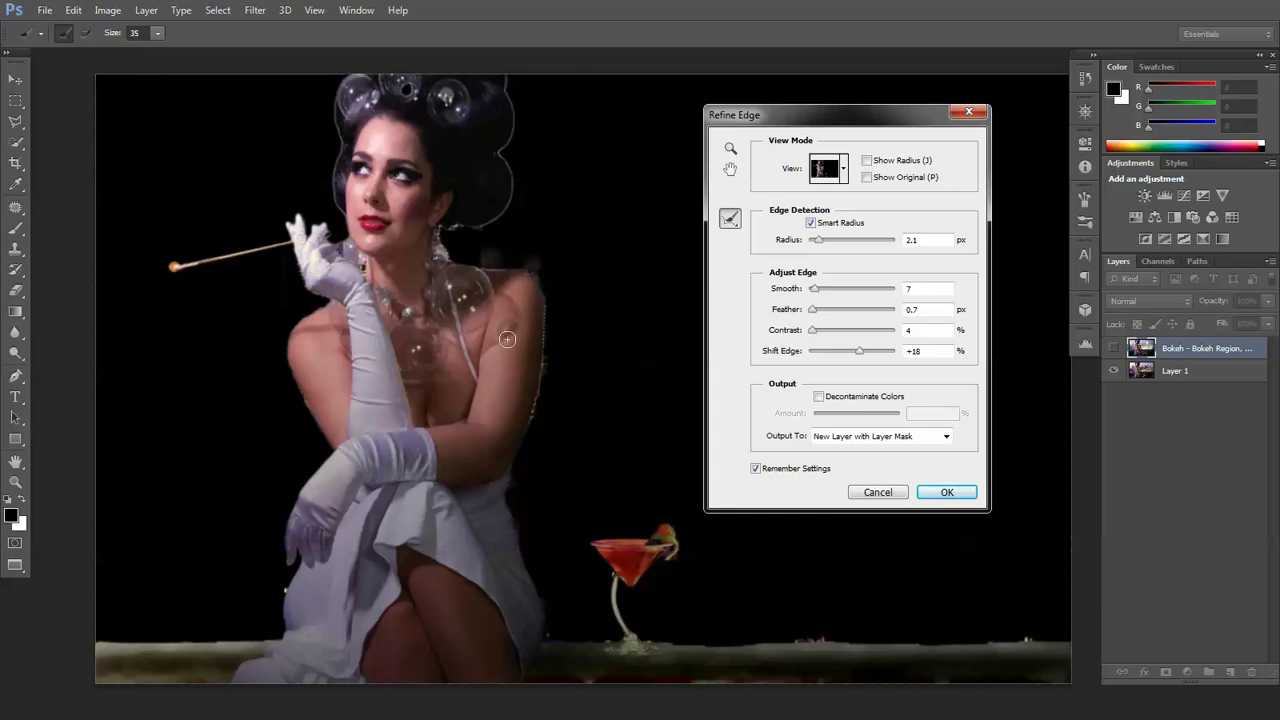
pyautogui.moveTo(460, 236)
pyautogui.mouseDown()
pyautogui.moveTo(495, 216)
pyautogui.moveTo(510, 182)
pyautogui.moveTo(510, 84)
pyautogui.mouseUp()
# Step: Set Shift Edge to -33% and brush over the dress's lower edge and along the cigarette holder to refine them
pyautogui.moveTo(861, 357); pyautogui.dragTo(839, 357)
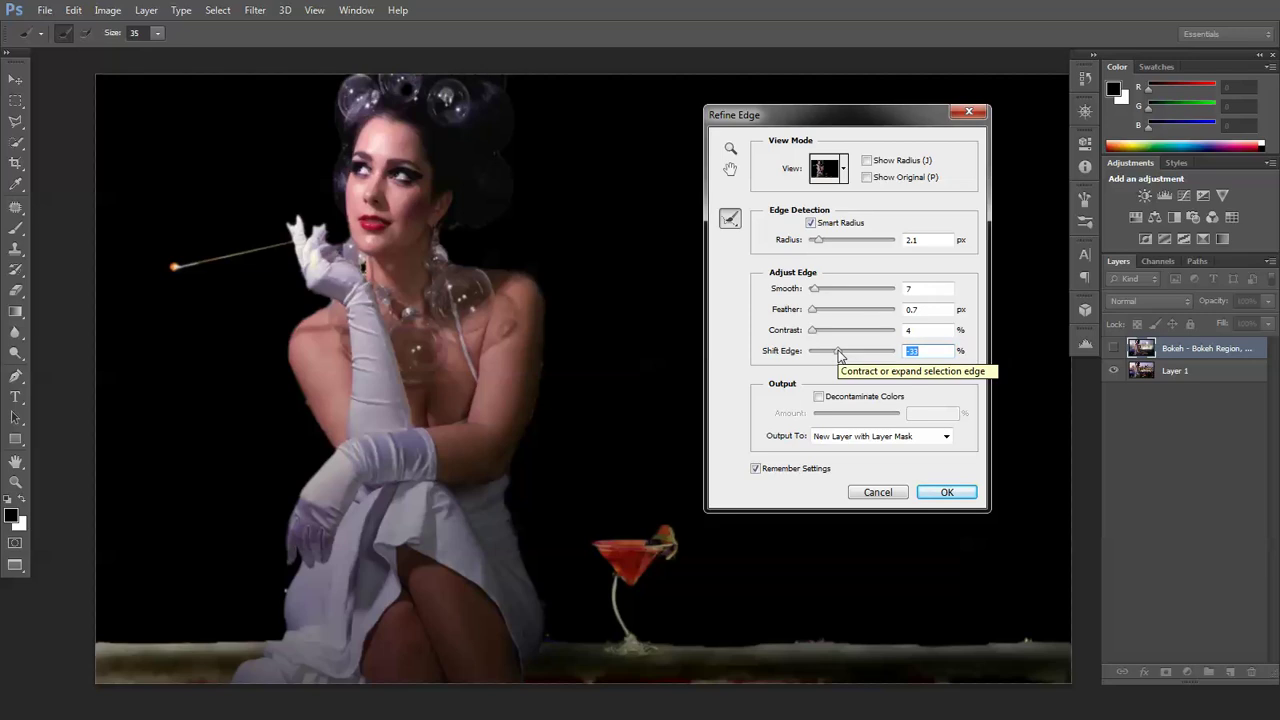
pyautogui.moveTo(538, 588); pyautogui.dragTo(537, 585)
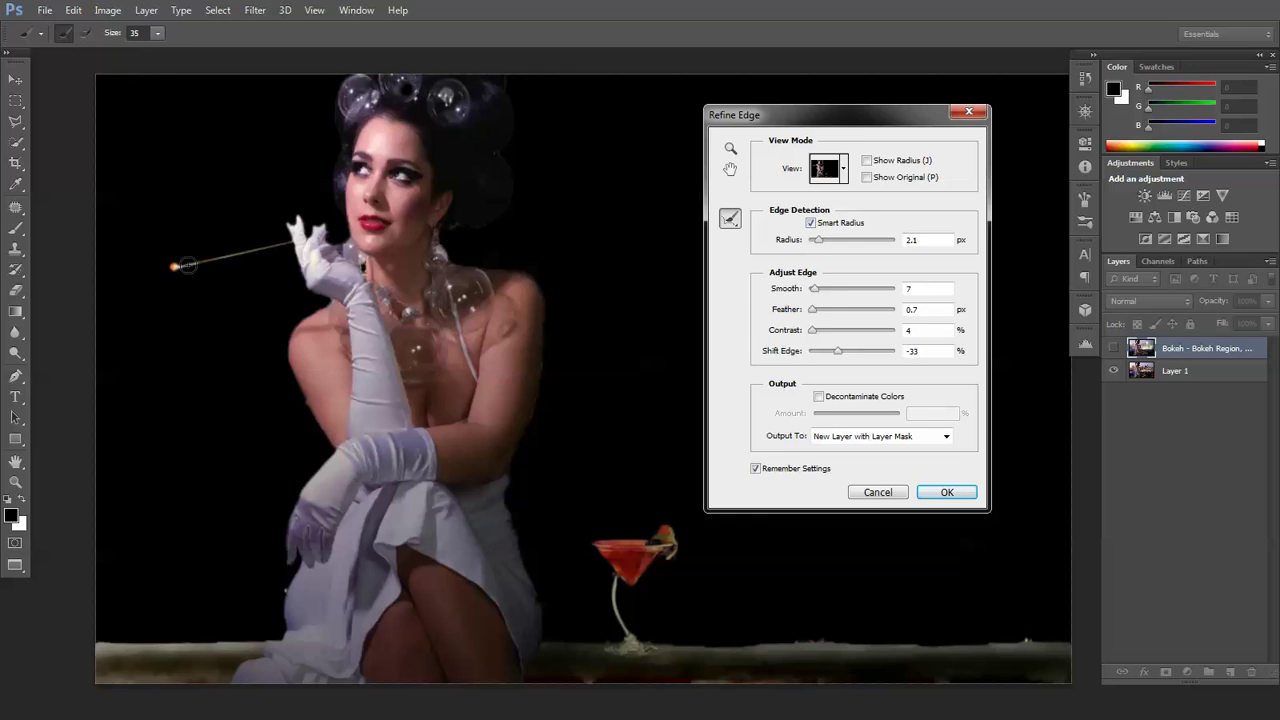
pyautogui.moveTo(182, 263); pyautogui.dragTo(298, 237)
# Step: Try Decontaminate Colors for the refined selection, with output to a new layer with a layer mask
pyautogui.click(818, 397)
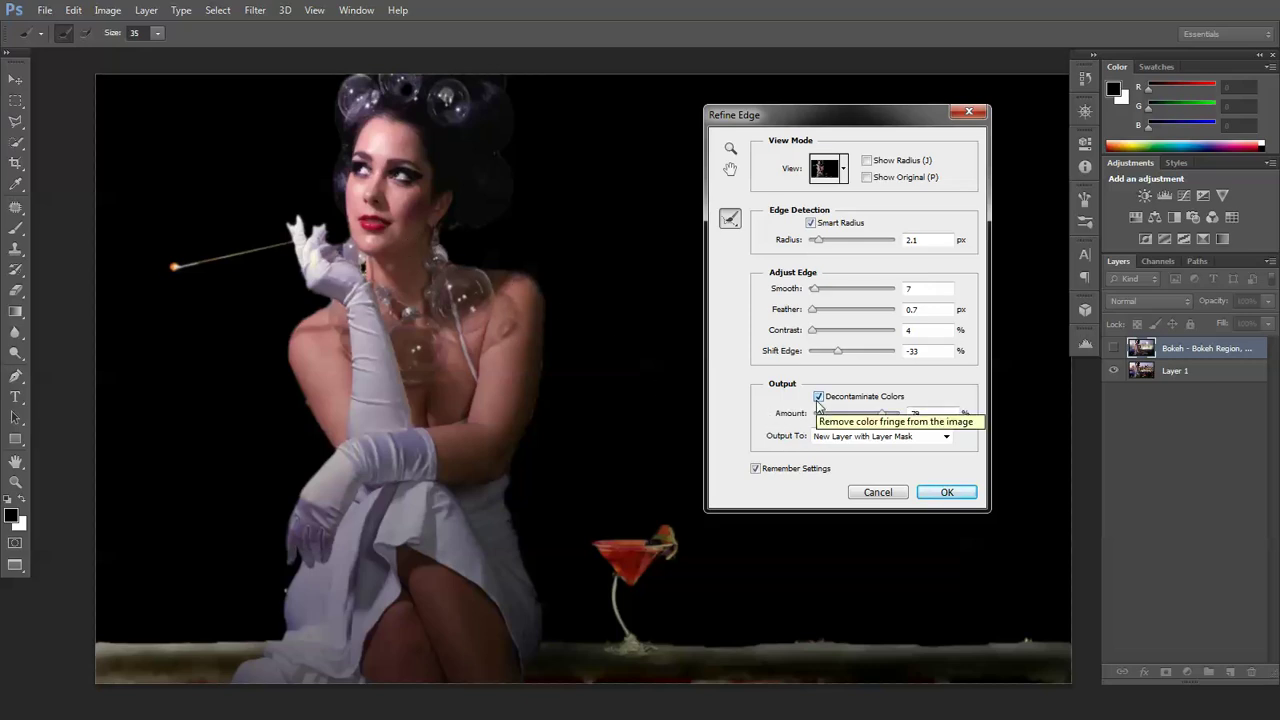
pyautogui.click(945, 436)
pyautogui.click(893, 455)
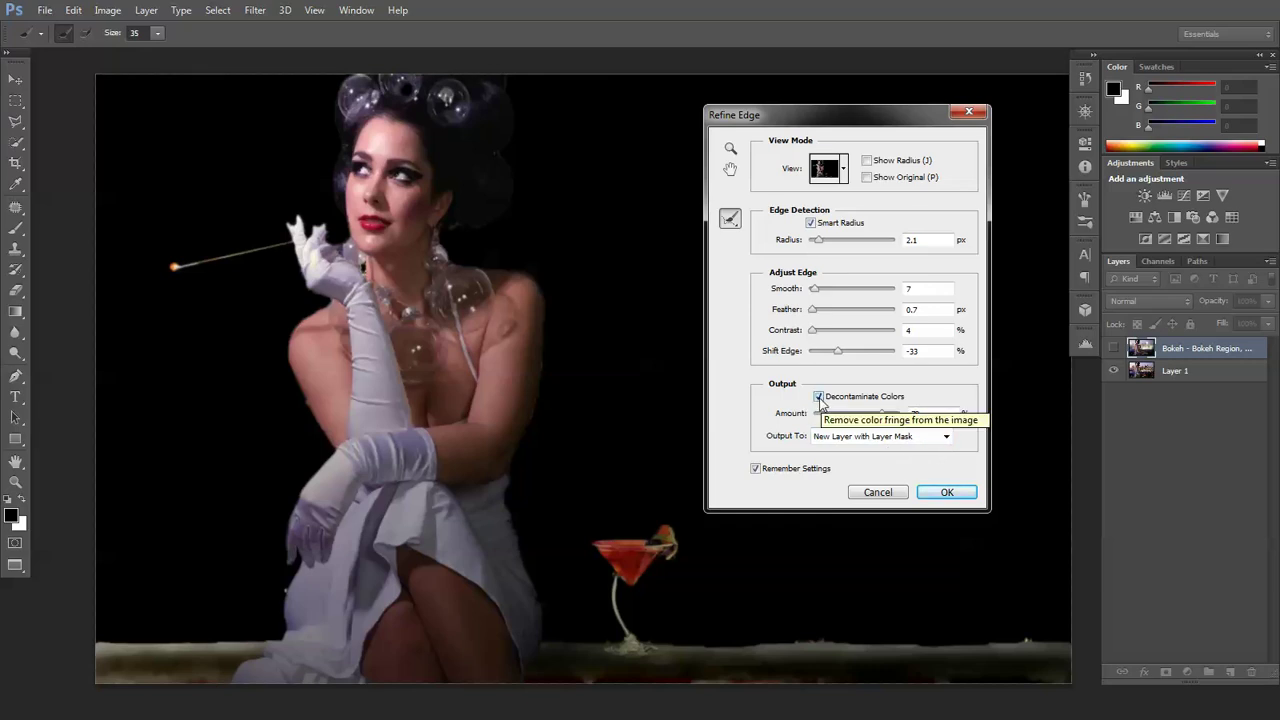
pyautogui.click(819, 397)
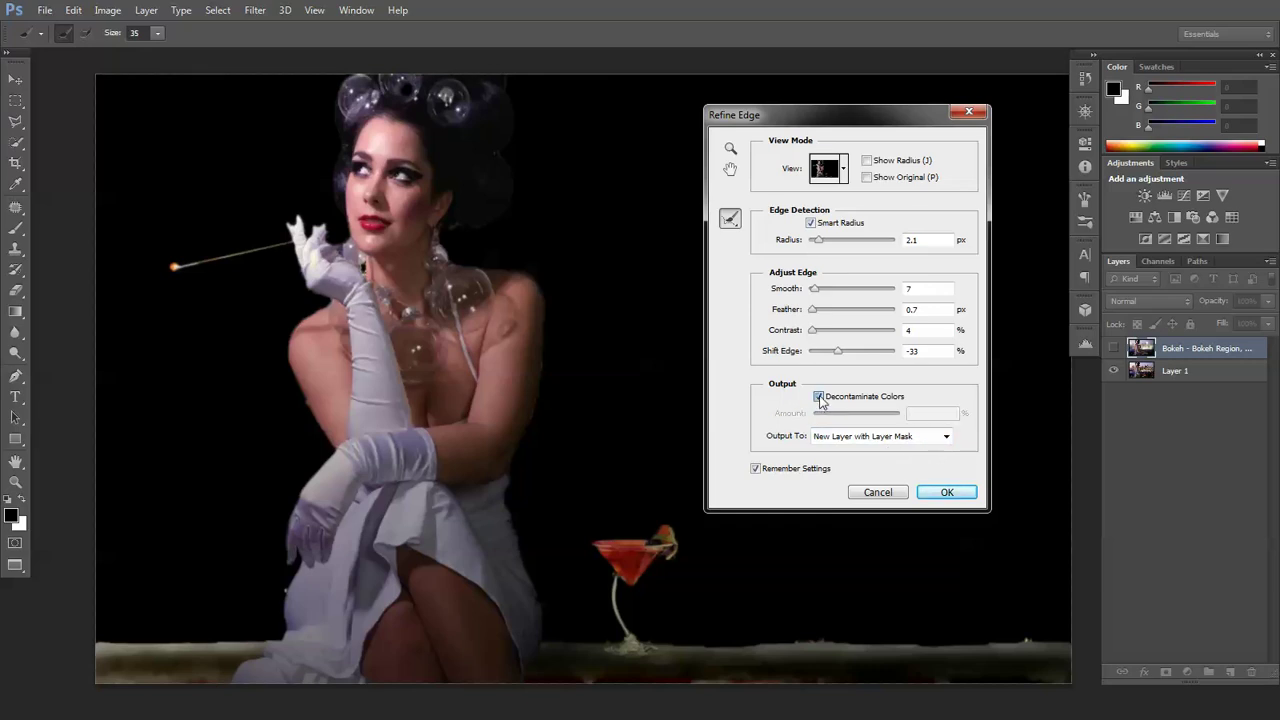
# Step: Set the Refine Edge output to Selection and apply the refinement to the foreground selection
pyautogui.click(855, 440)
pyautogui.click(855, 451)
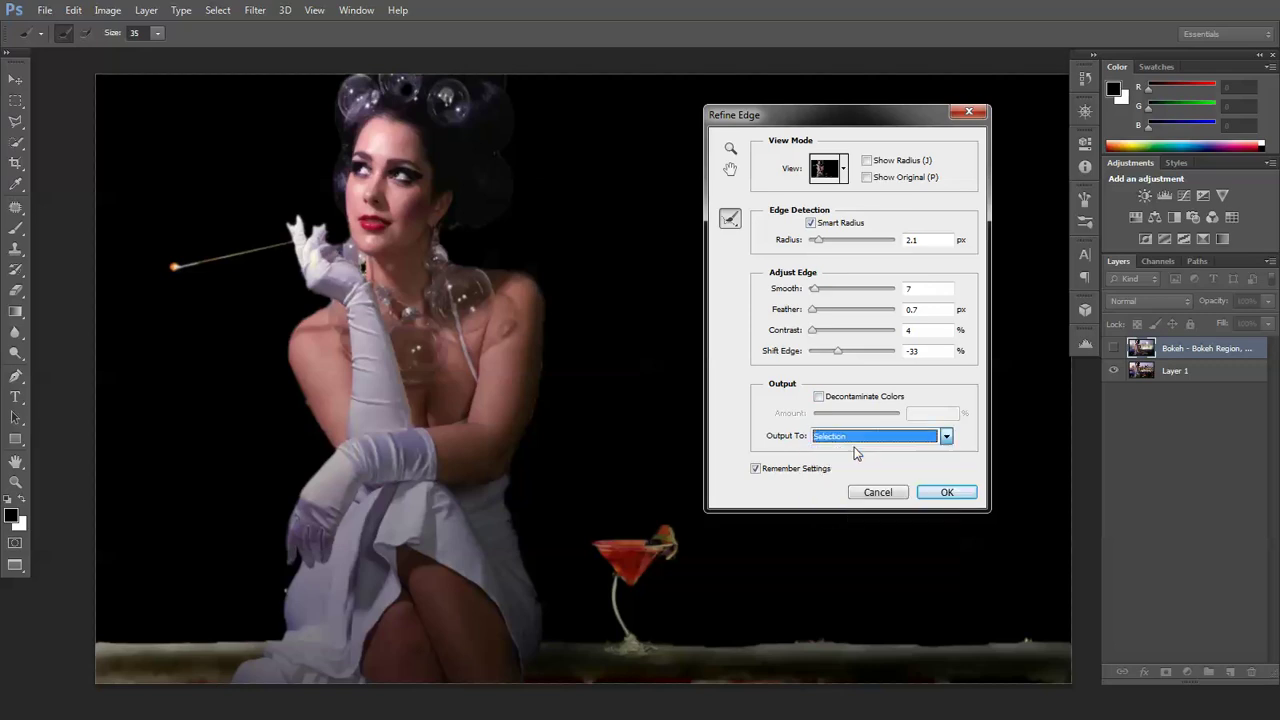
pyautogui.click(955, 497)
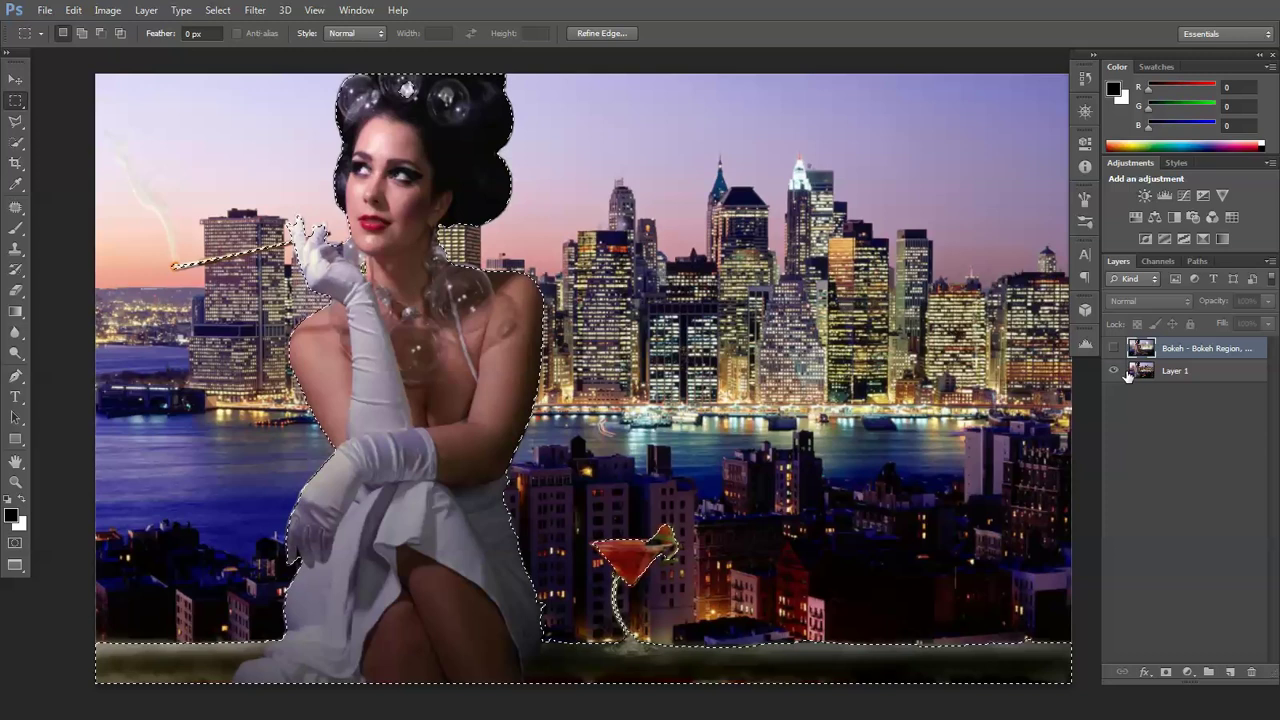
# Step: Delete the Bokeh layer above Layer 1 so that only Layer 1 remains
pyautogui.click(1188, 375)
pyautogui.click(1114, 348)
pyautogui.moveTo(1188, 355); pyautogui.dragTo(1230, 672)
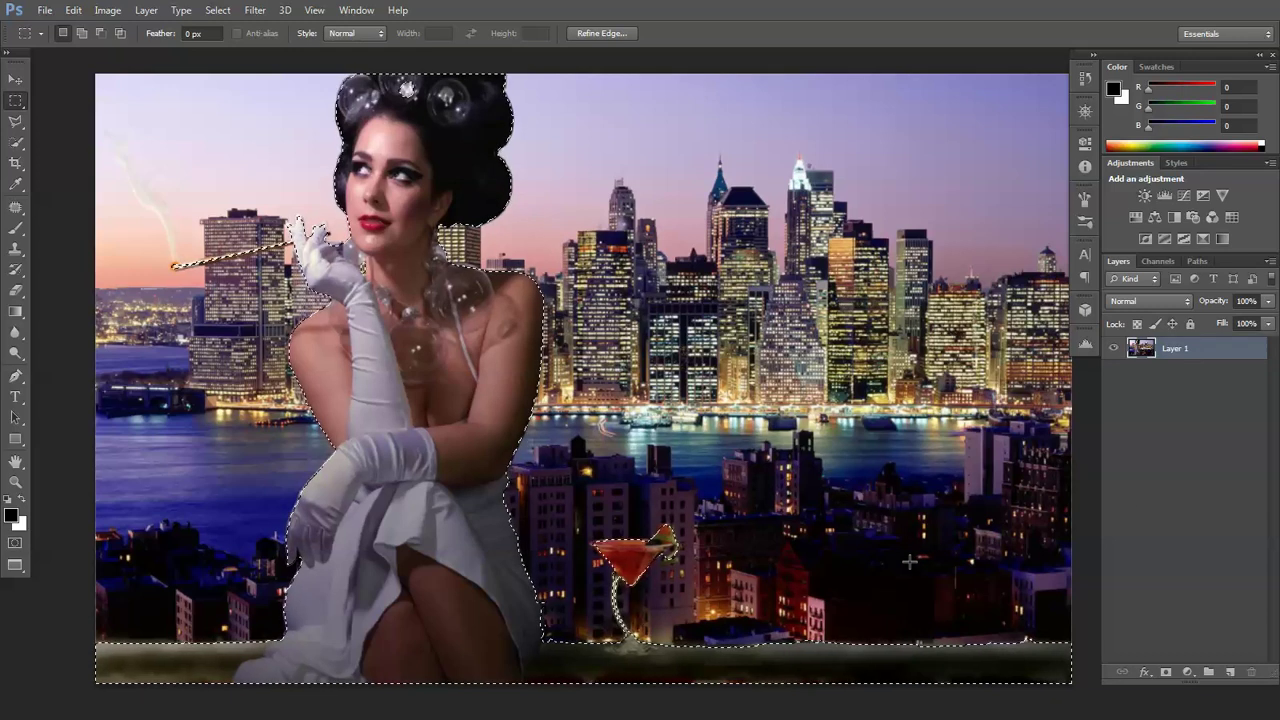
pyautogui.click(254, 10)
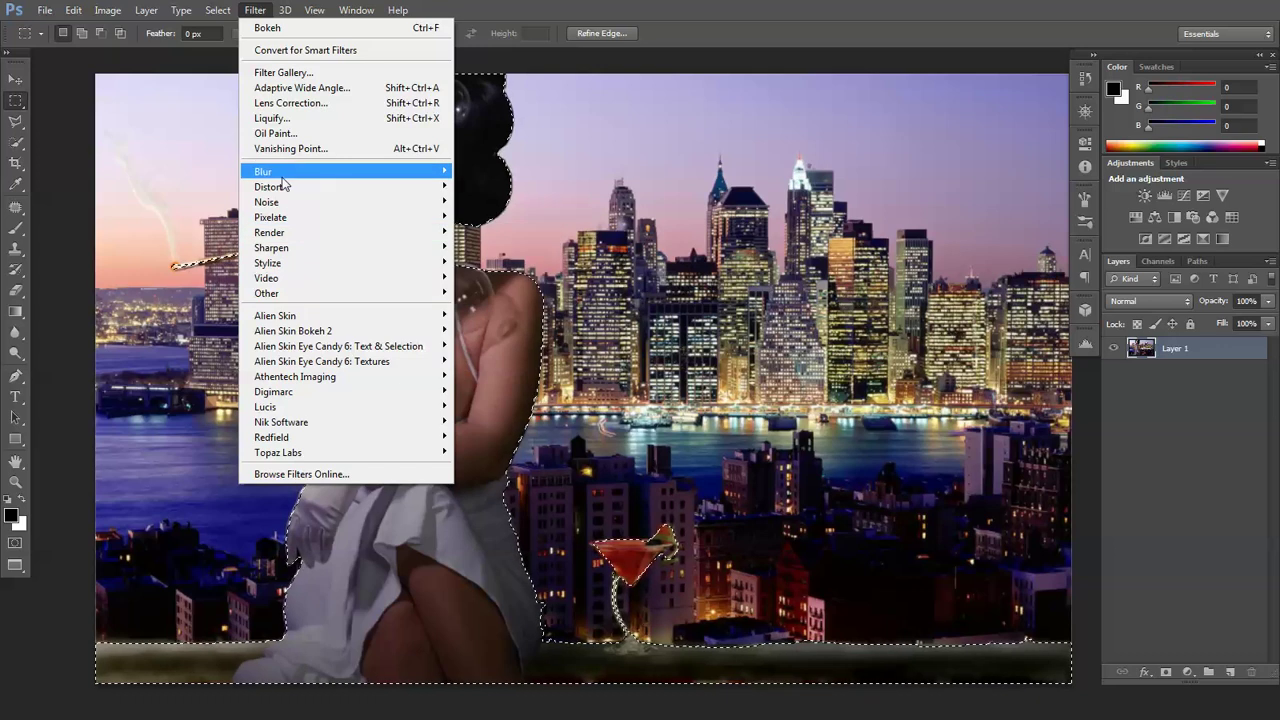
pyautogui.moveTo(285, 177)
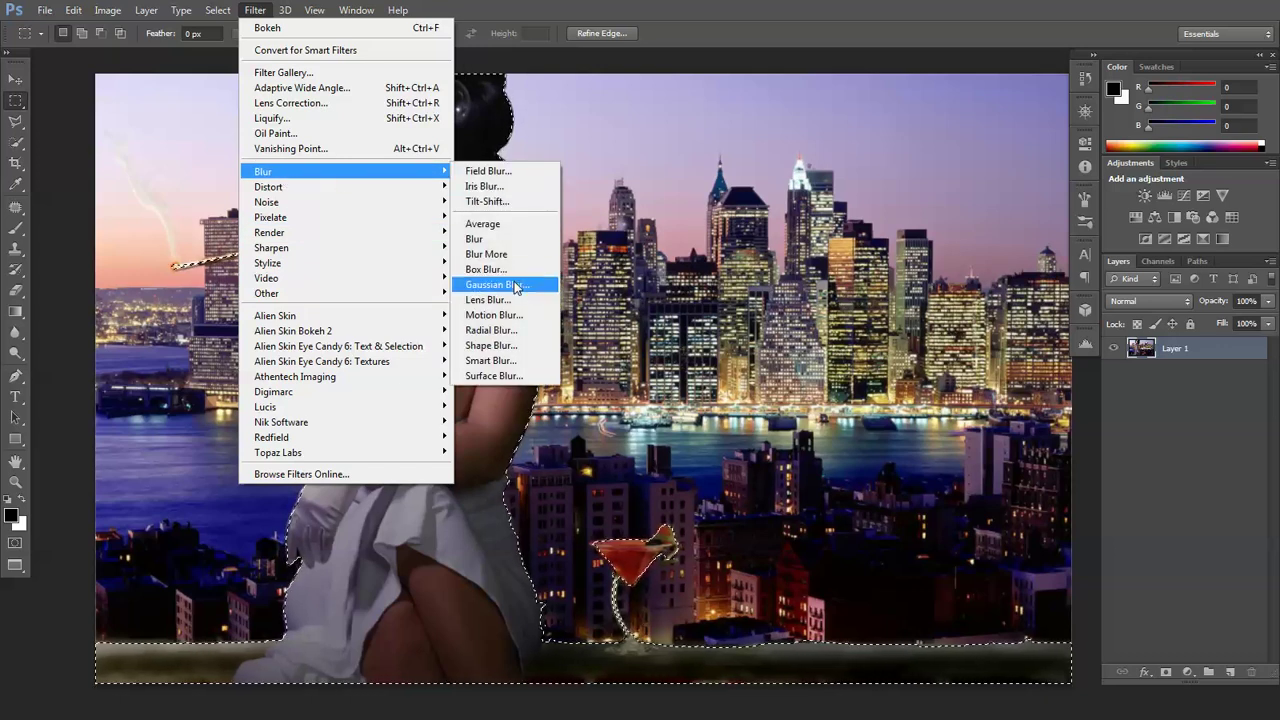
pyautogui.click(505, 186)
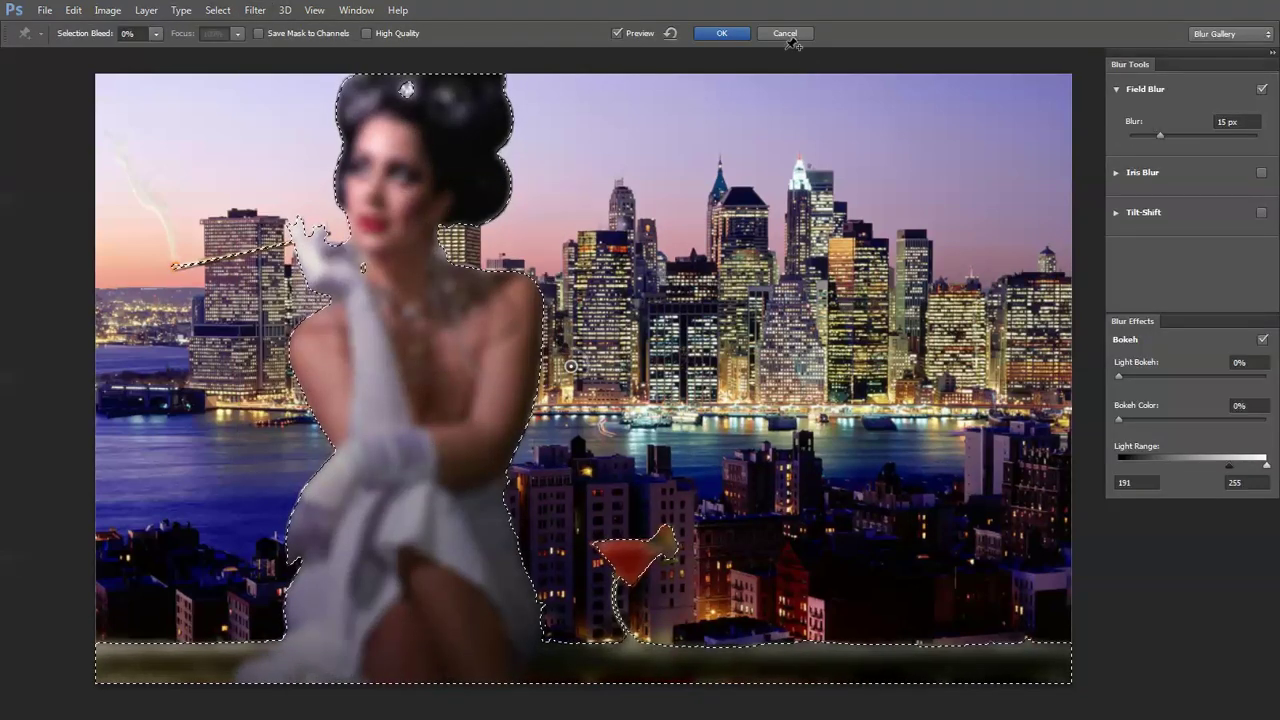
pyautogui.click(783, 34)
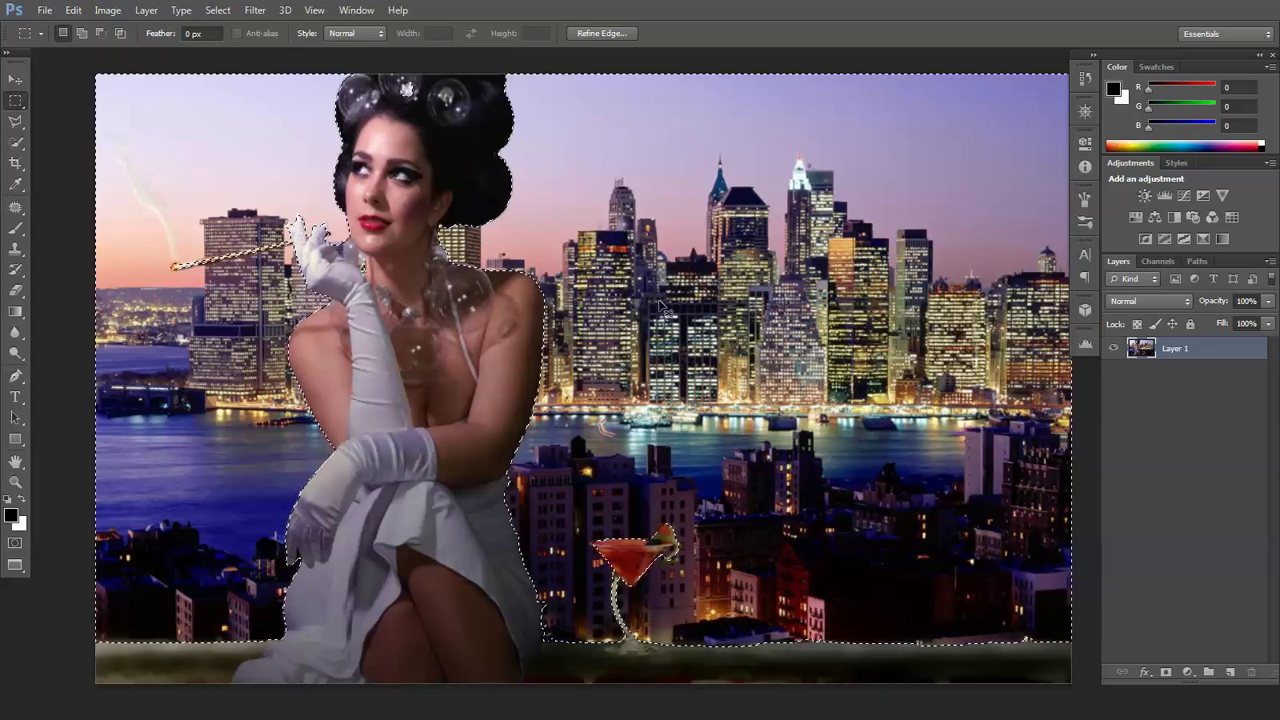
# Step: Start a Field Blur on the selected city background and move its pin down between the dress and the cocktail glass, just above the ledge
pyautogui.click(254, 10)
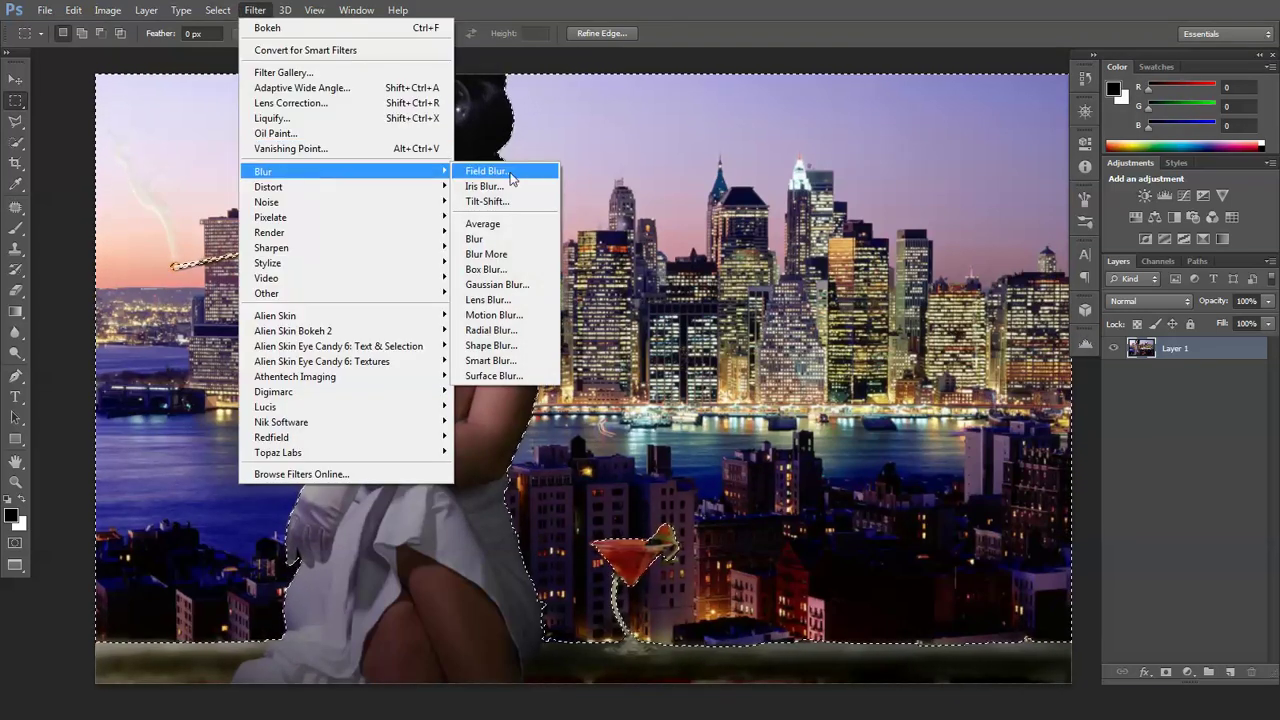
pyautogui.click(514, 169)
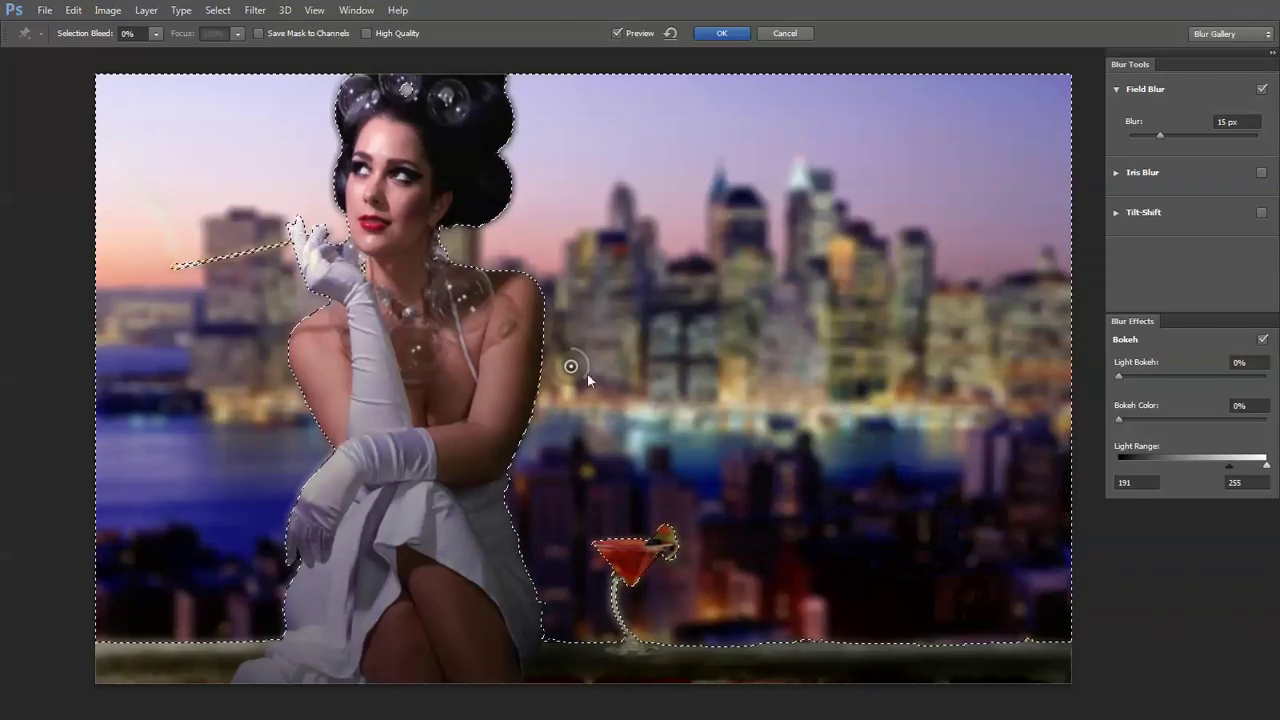
pyautogui.moveTo(570, 366); pyautogui.dragTo(715, 336)
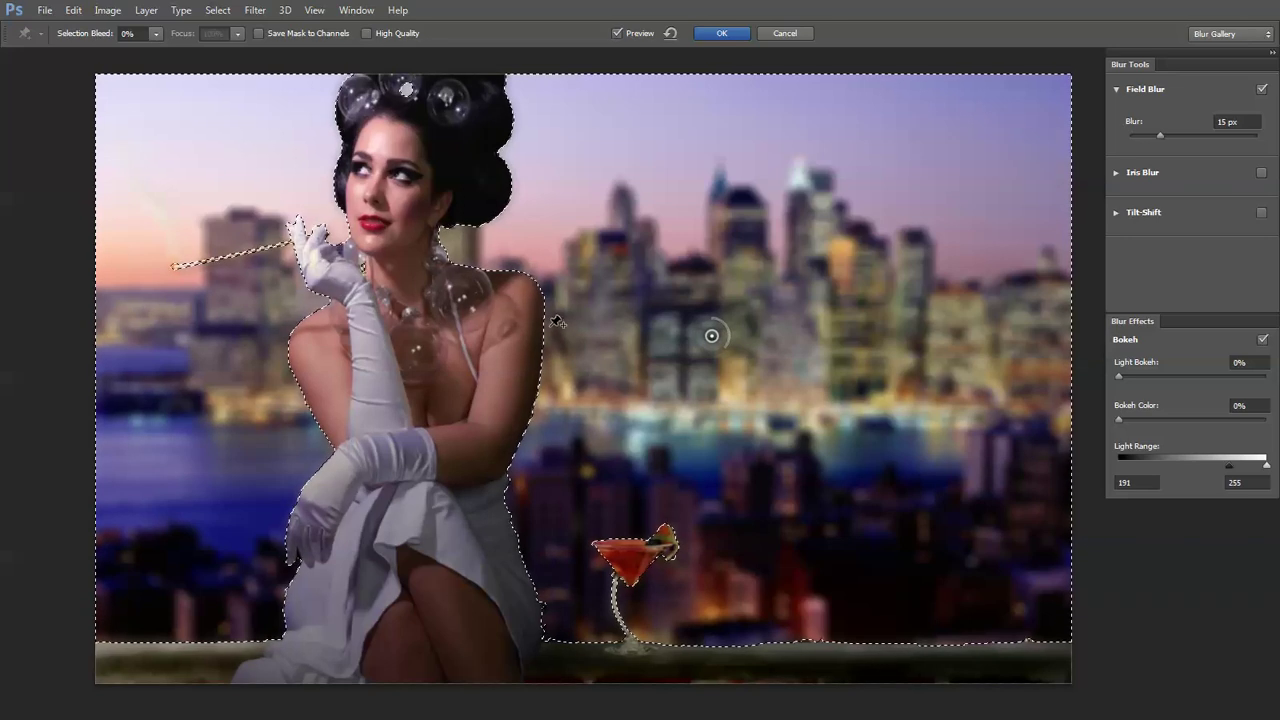
pyautogui.moveTo(712, 338); pyautogui.dragTo(571, 621)
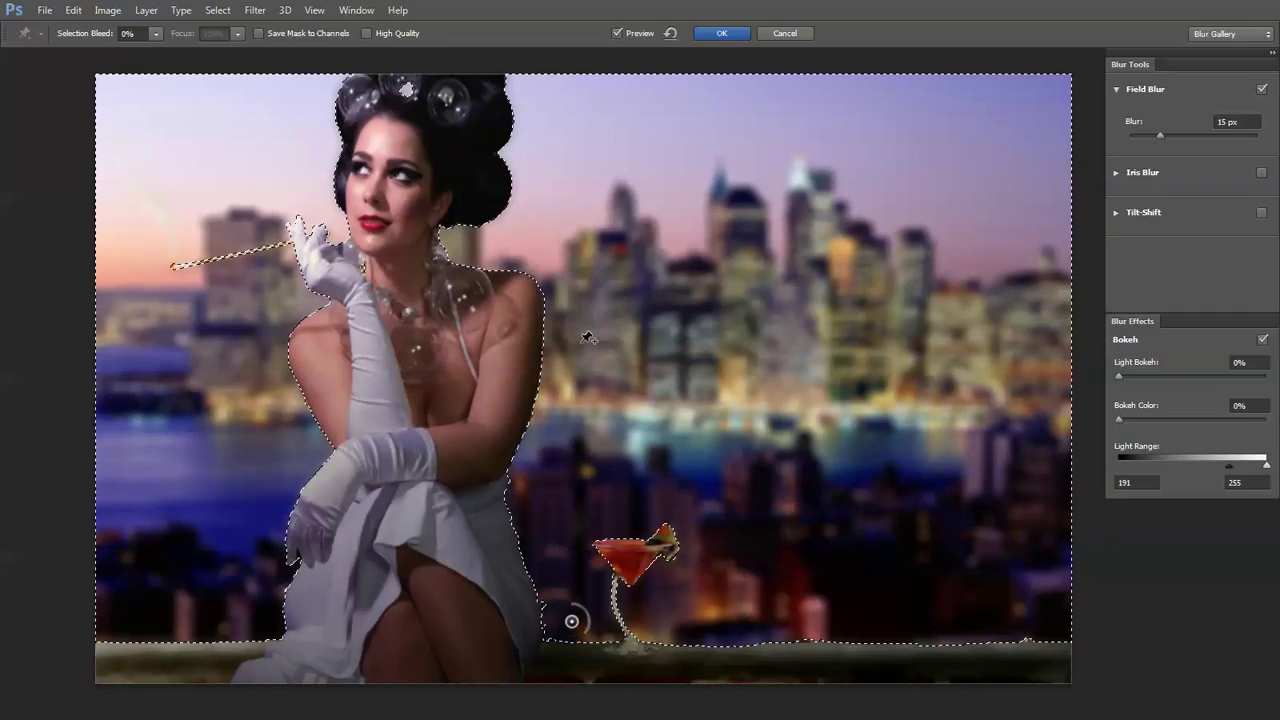
# Step: Add a second Field Blur pin over the waterfront beside the woman's bare arm and set its blur to 39 px
pyautogui.click(576, 391)
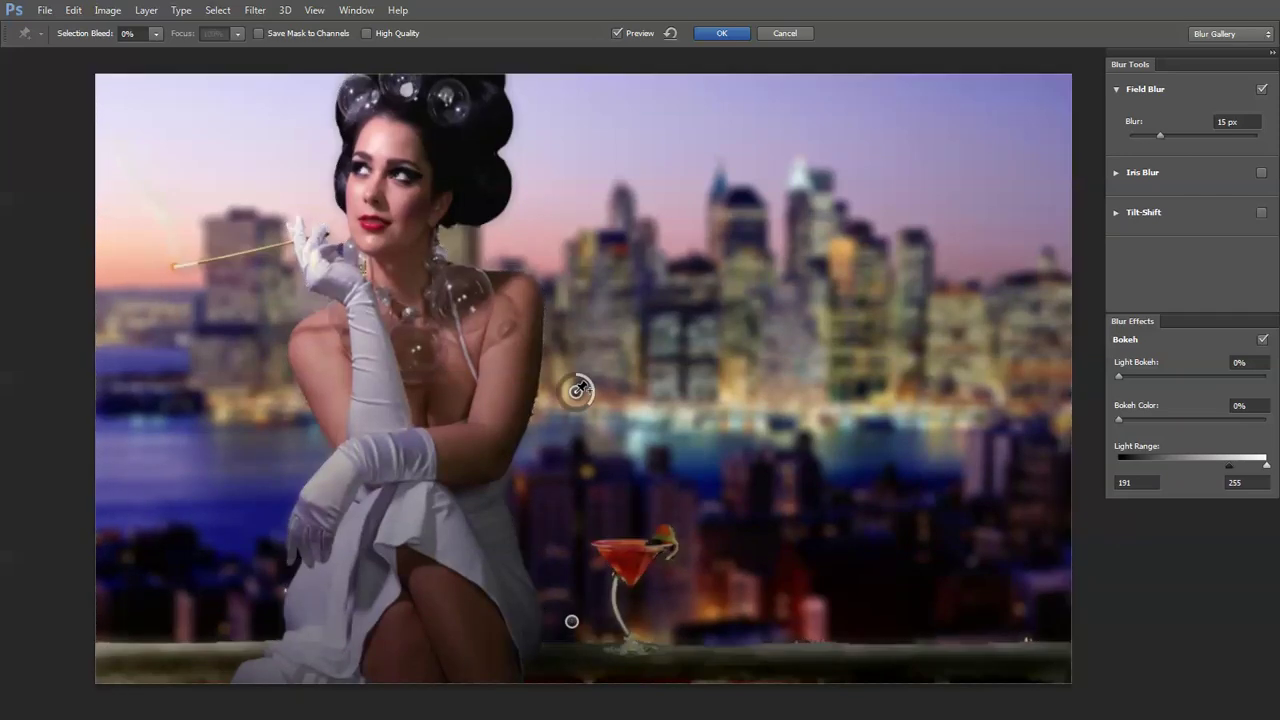
pyautogui.moveTo(590, 405); pyautogui.dragTo(571, 414)
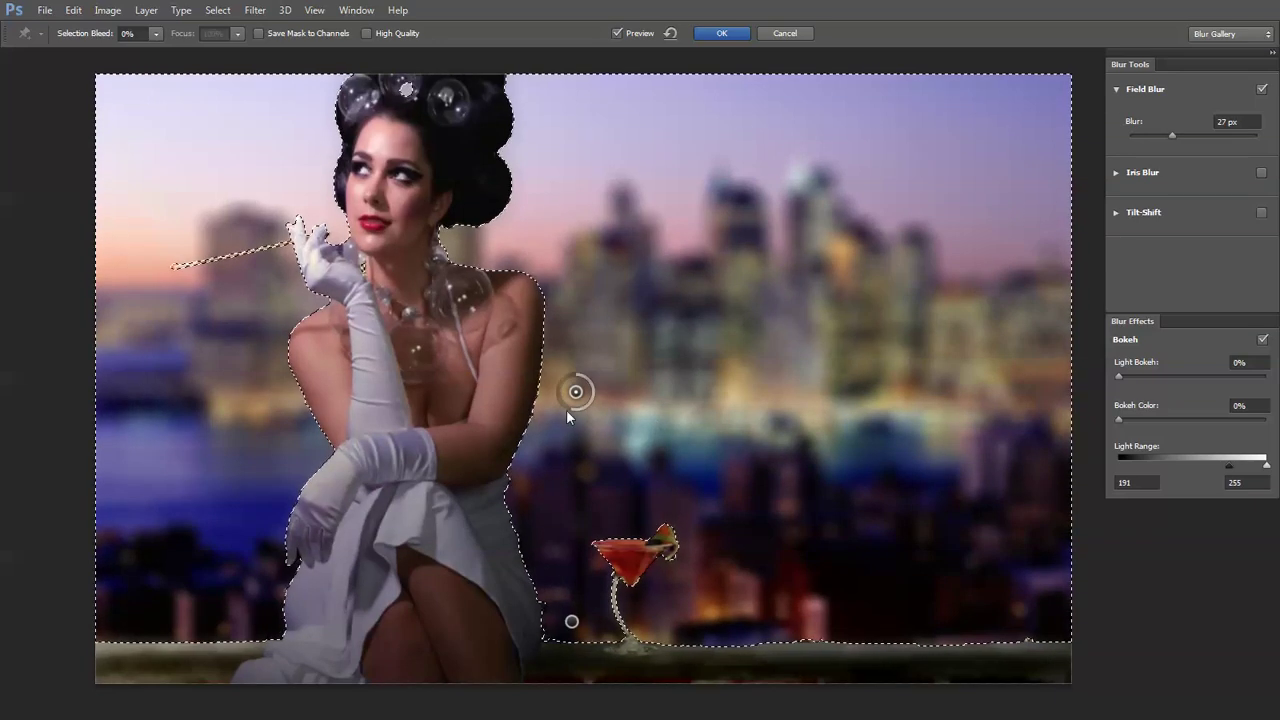
pyautogui.moveTo(567, 412); pyautogui.dragTo(566, 406)
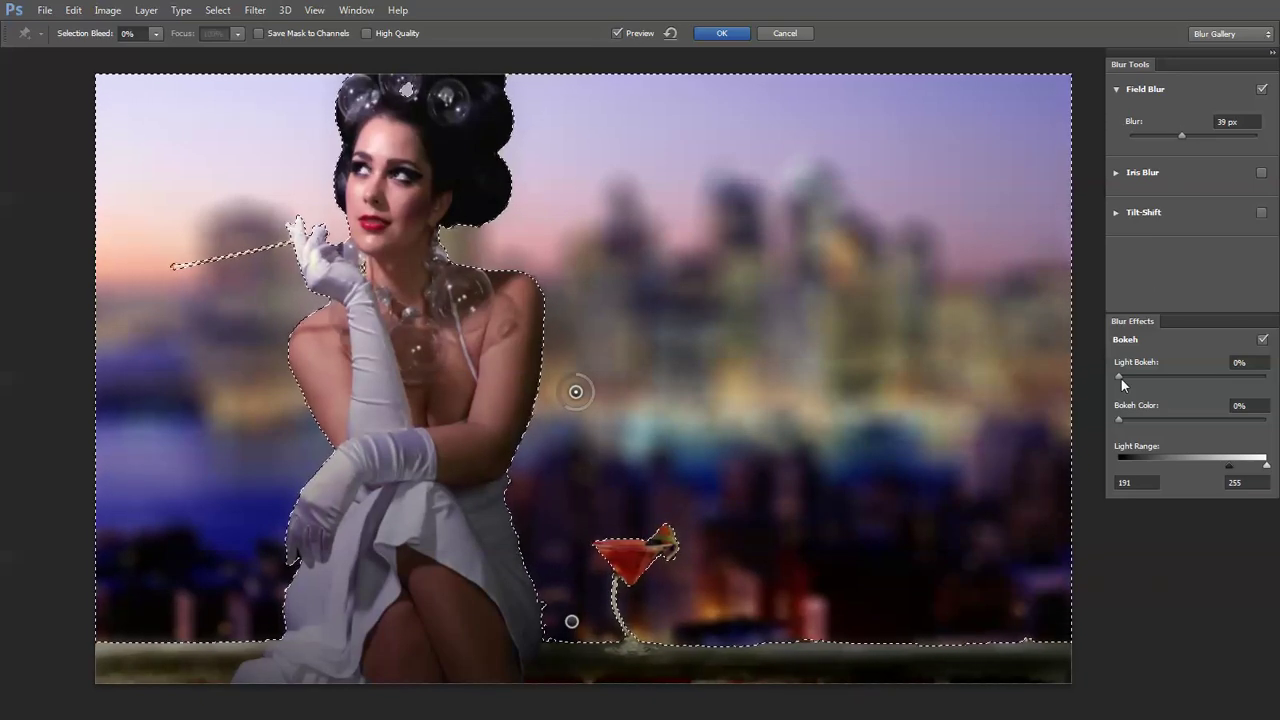
# Step: Set the blur's Light Bokeh to 70%
pyautogui.moveTo(1121, 378); pyautogui.dragTo(1184, 374)
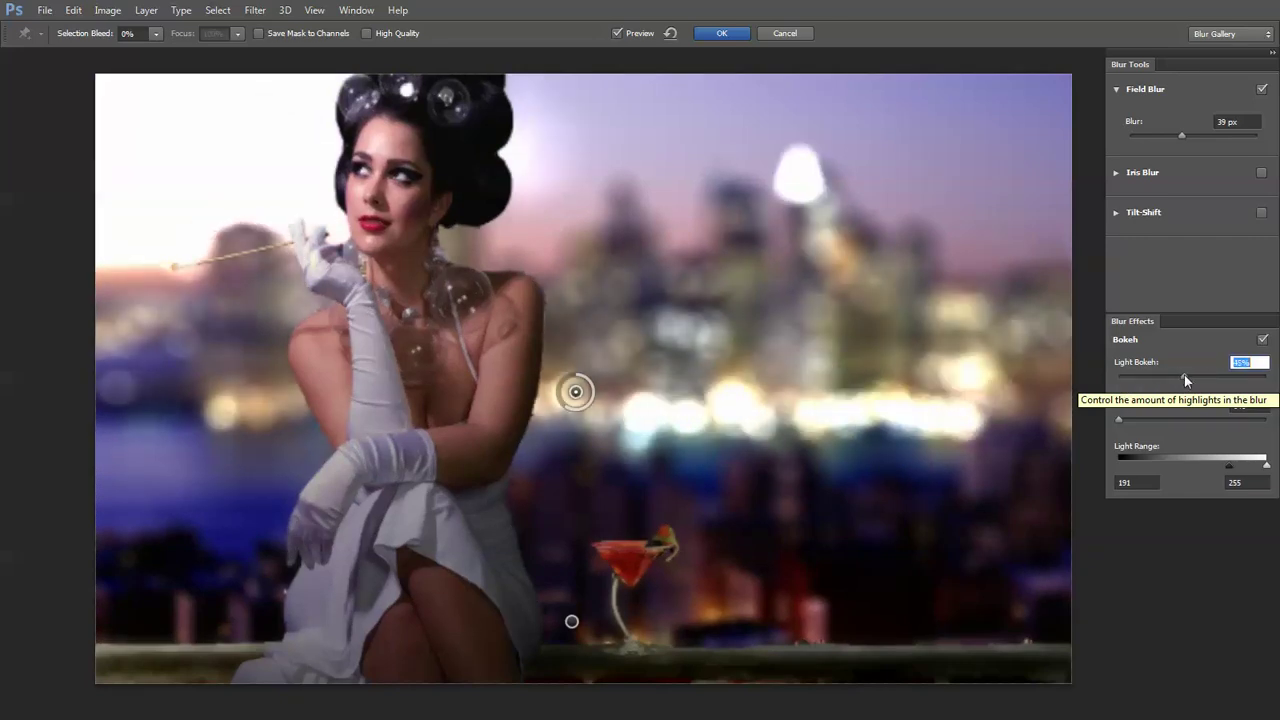
pyautogui.moveTo(1206, 373); pyautogui.dragTo(1212, 374)
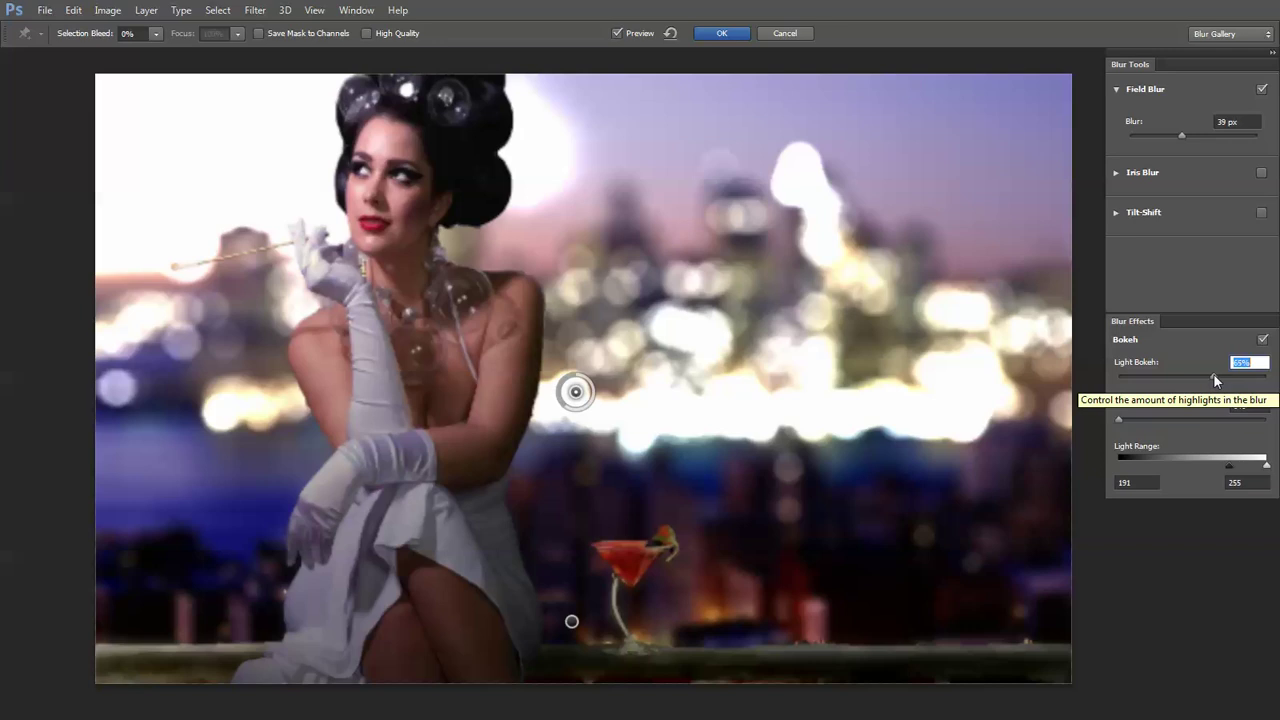
pyautogui.moveTo(1217, 375); pyautogui.dragTo(1221, 373)
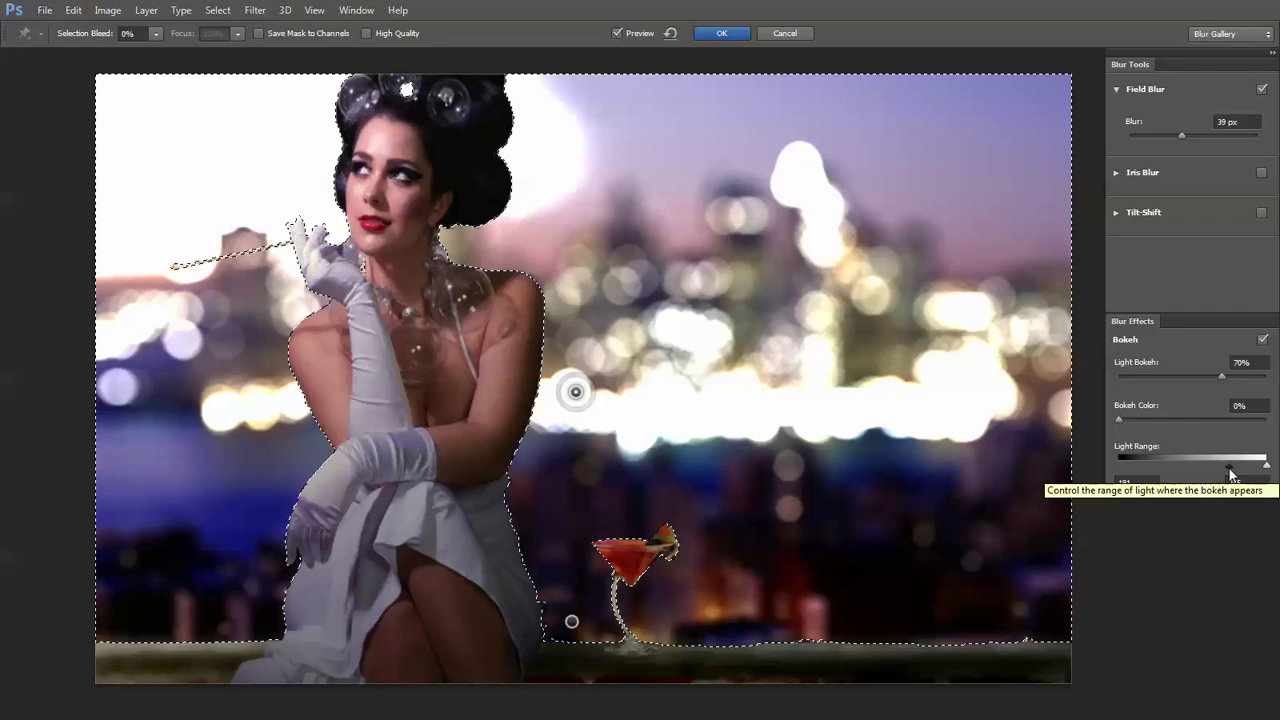
# Step: Set the lower limit of the bokeh Light Range to 213 and Light Bokeh to 55%
pyautogui.moveTo(1236, 471); pyautogui.dragTo(1238, 471)
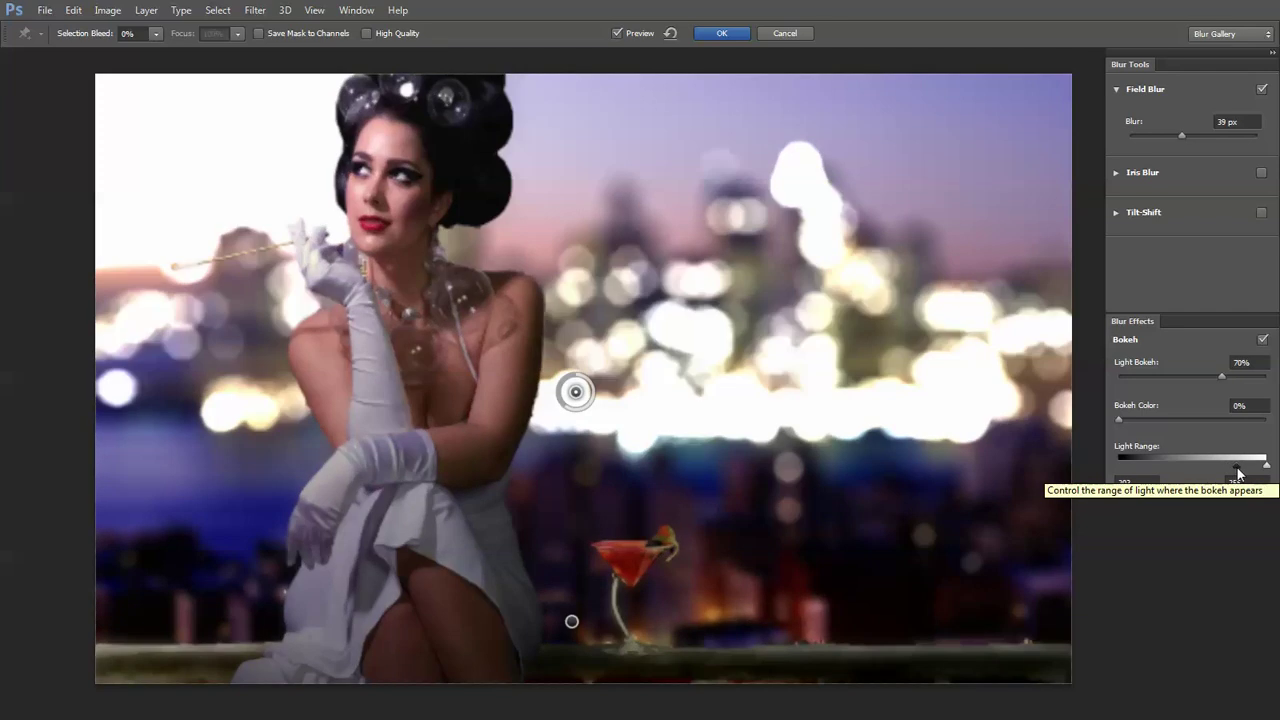
pyautogui.moveTo(1238, 472); pyautogui.dragTo(1240, 472)
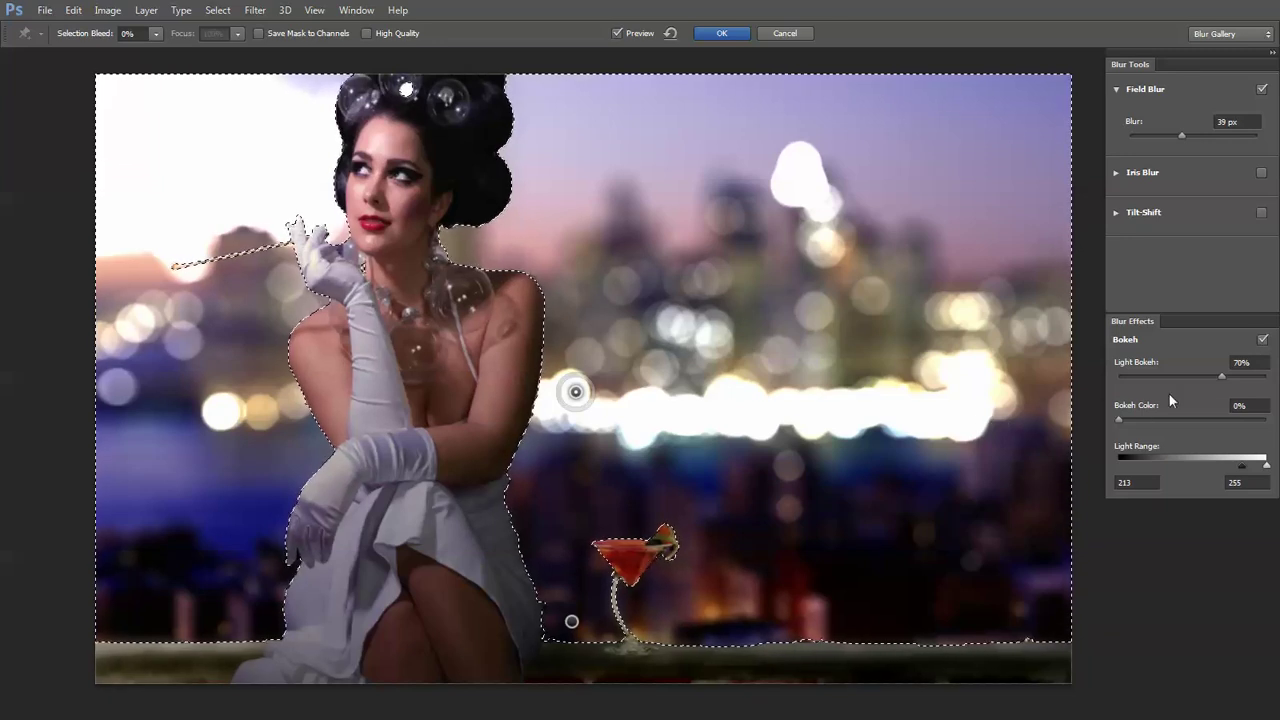
pyautogui.click(1220, 378)
pyautogui.moveTo(1220, 379); pyautogui.dragTo(1210, 382)
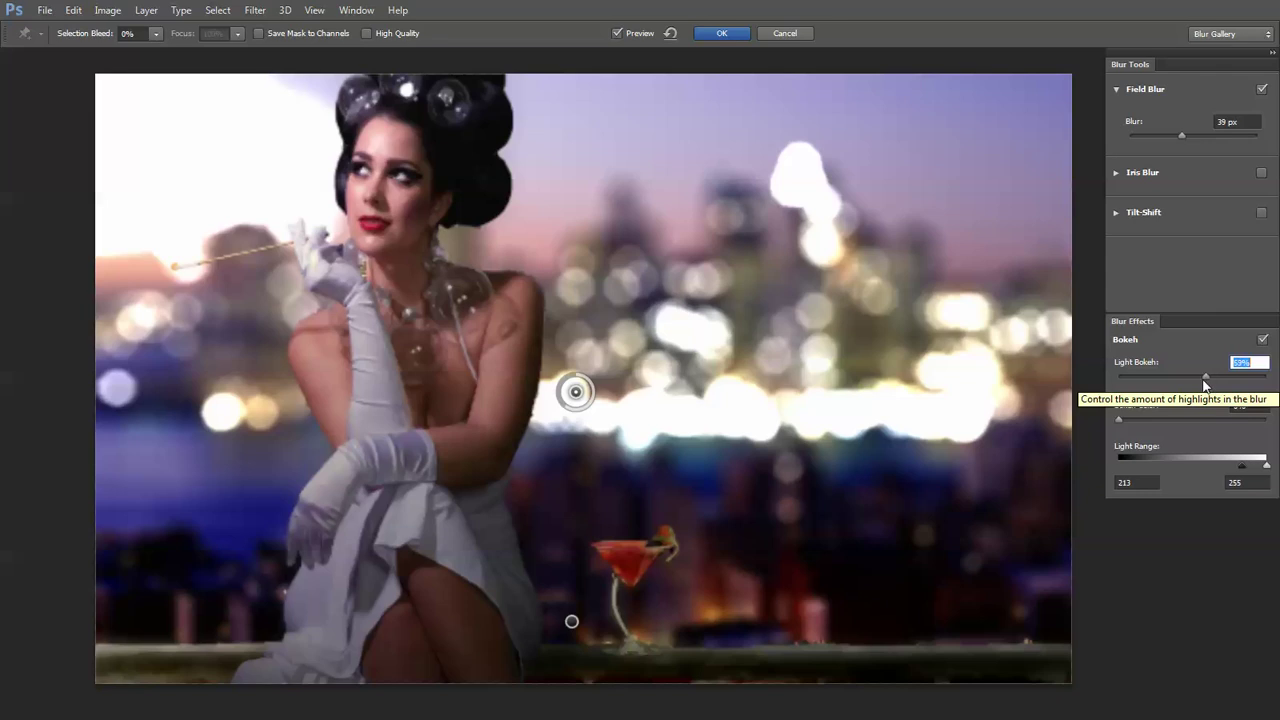
pyautogui.moveTo(1201, 385); pyautogui.dragTo(1201, 385)
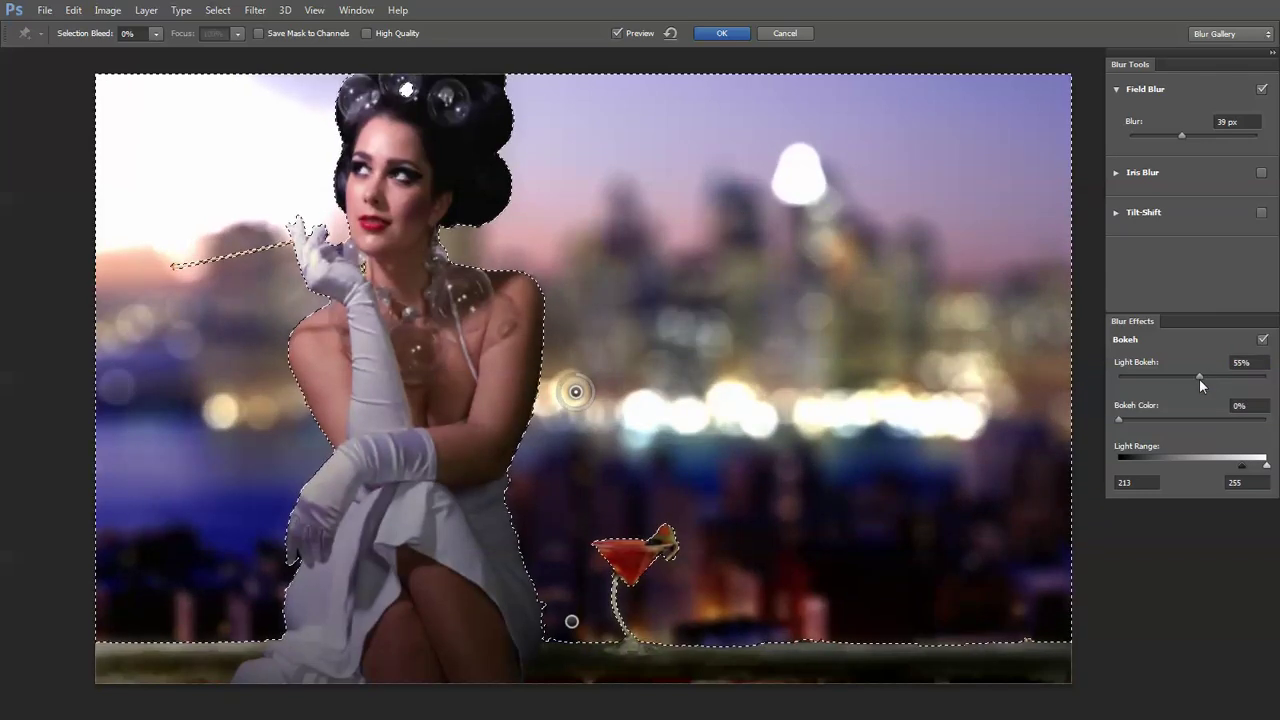
# Step: Set Bokeh Color to 24%, apply the Field Blur and clear the selection
pyautogui.click(1121, 417)
pyautogui.moveTo(1121, 417); pyautogui.dragTo(1151, 416)
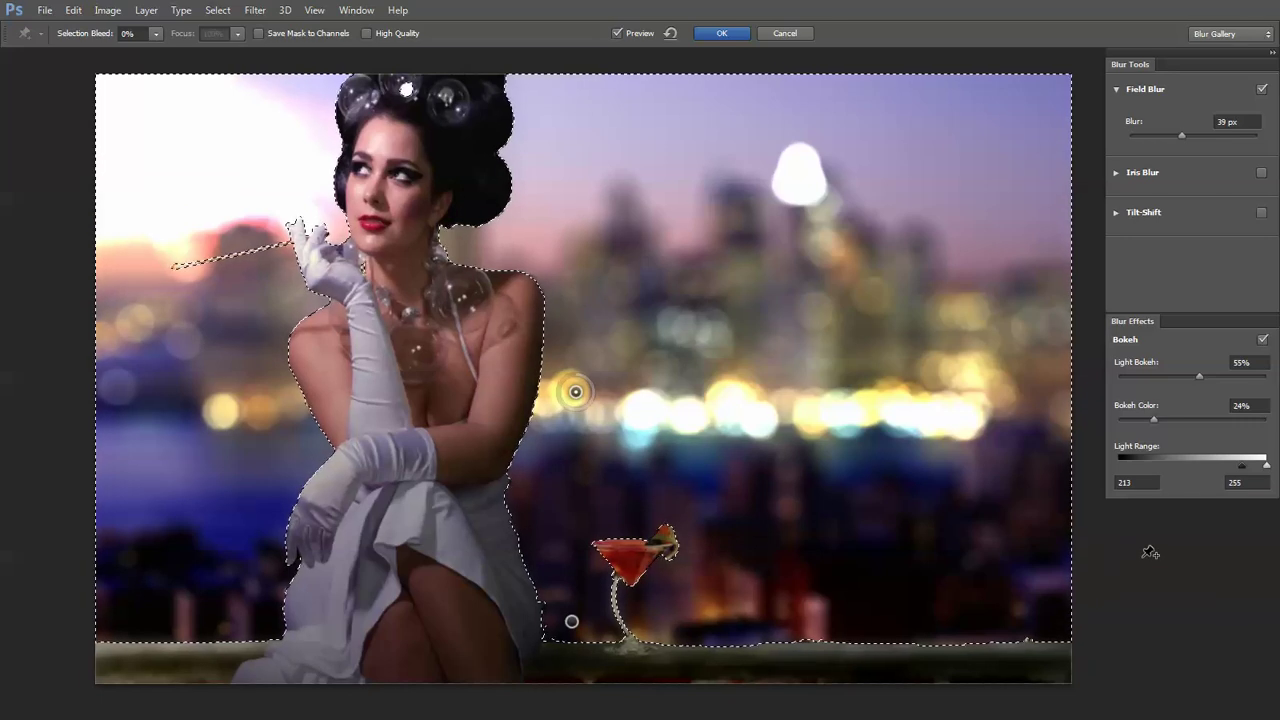
pyautogui.click(716, 35)
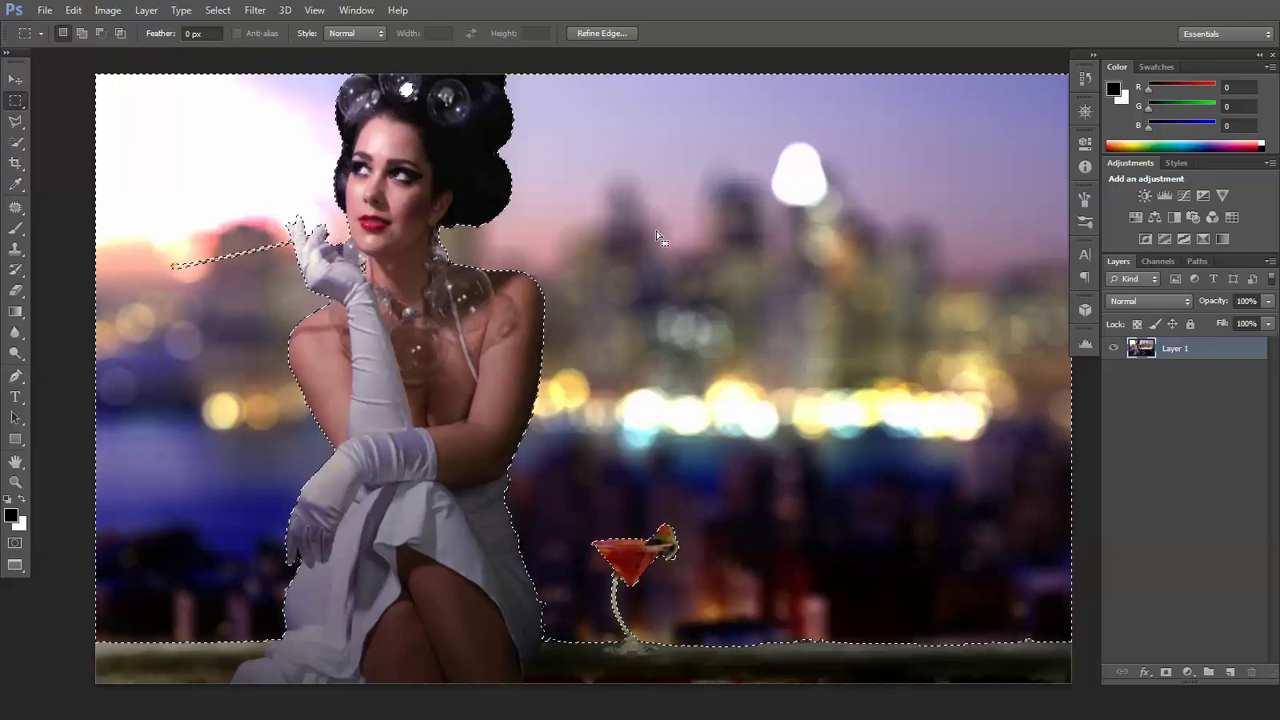
pyautogui.hotkey('ctrl', 'd')
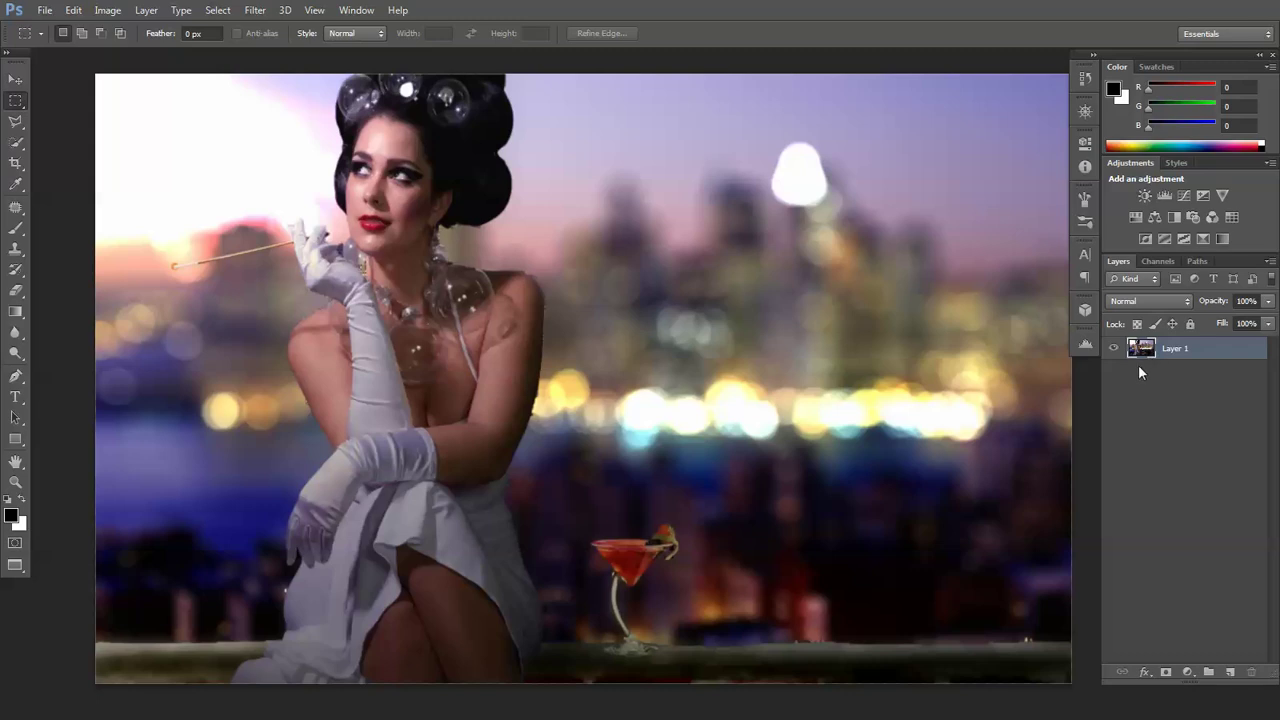
# Step: Try two History Brush strokes over the blurred waterfront above the cocktail glass, and undo both
pyautogui.click(18, 272)
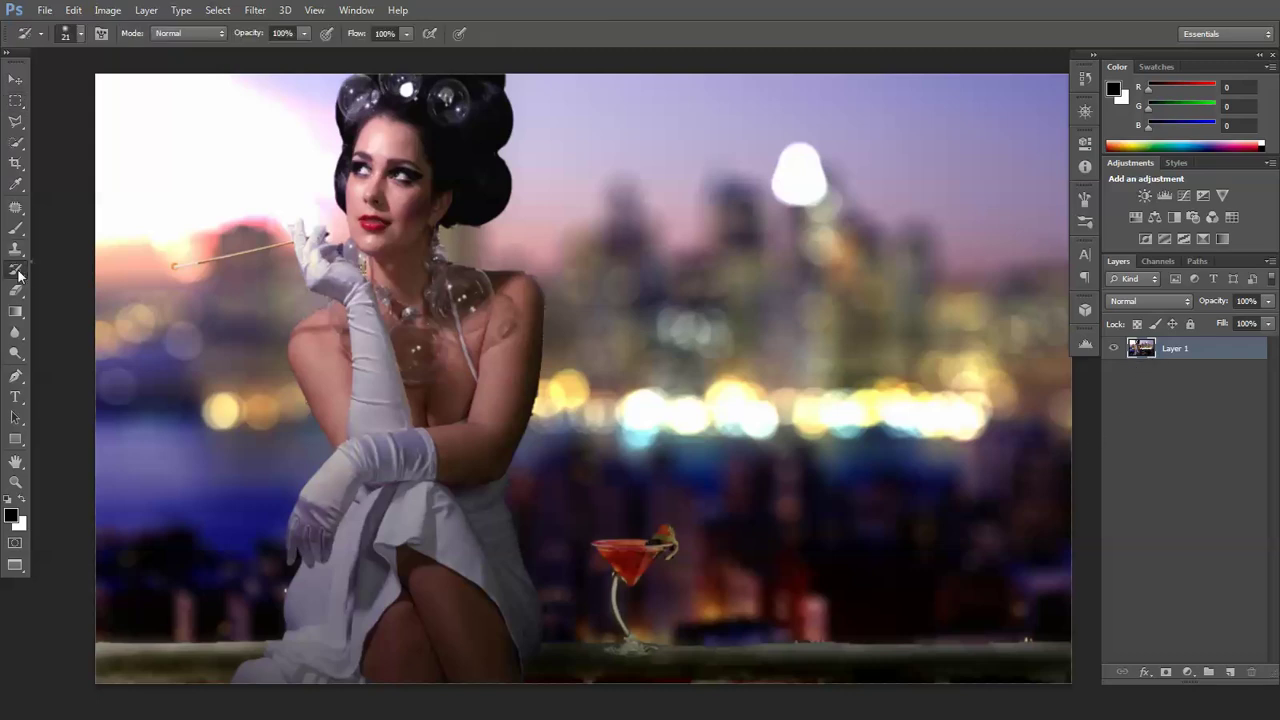
pyautogui.click(46, 268)
pyautogui.scroll(3, 1060, 520)
pyautogui.scroll(2, 716, 487)
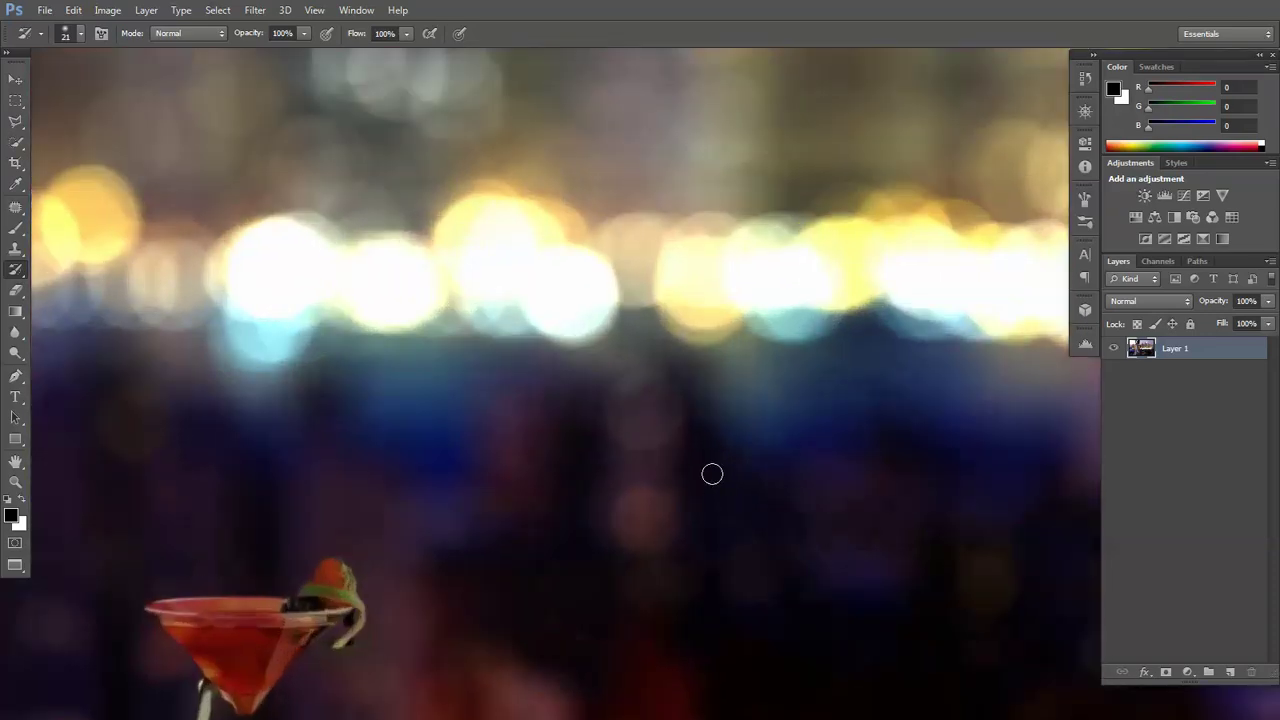
pyautogui.scroll(2, 580, 420)
pyautogui.moveTo(405, 280)
pyautogui.mouseDown()
pyautogui.moveTo(601, 371)
pyautogui.moveTo(560, 448)
pyautogui.moveTo(395, 445)
pyautogui.mouseUp()
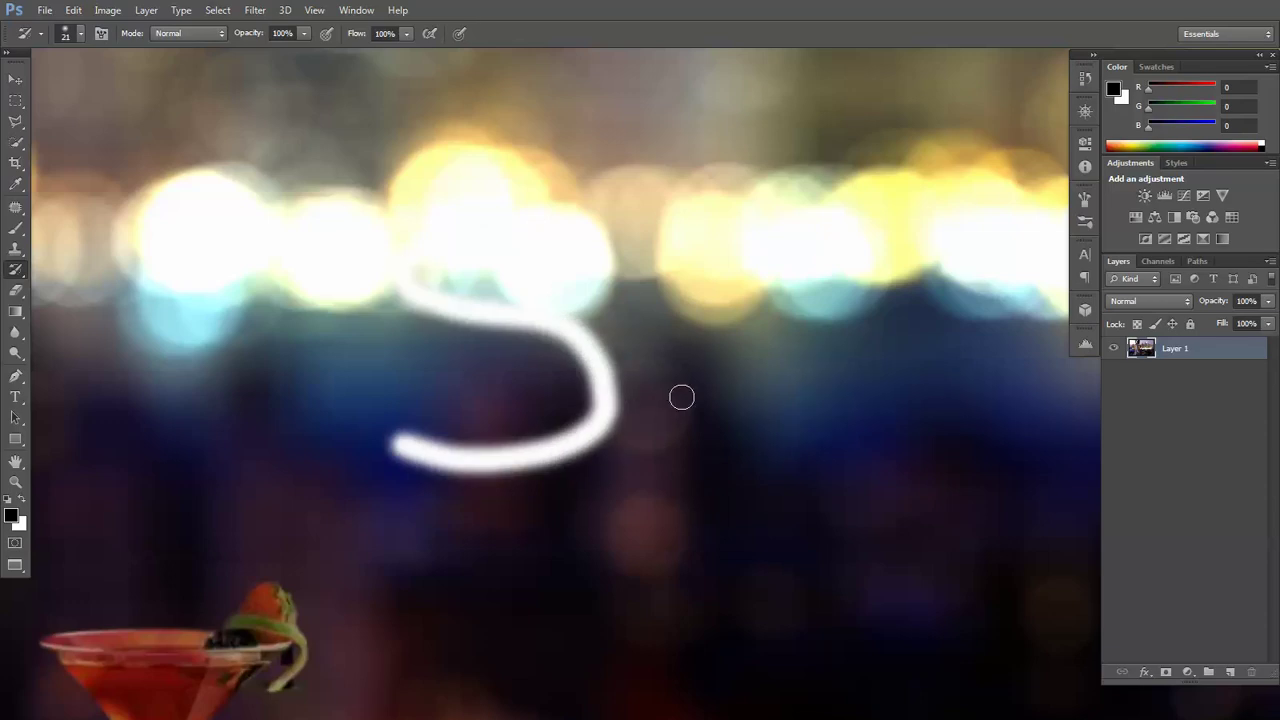
pyautogui.moveTo(675, 405)
pyautogui.mouseDown()
pyautogui.moveTo(756, 395)
pyautogui.moveTo(794, 323)
pyautogui.moveTo(630, 416)
pyautogui.moveTo(886, 466)
pyautogui.mouseUp()
pyautogui.scroll(-4, 854, 443)
pyautogui.scroll(-1, 869, 423)
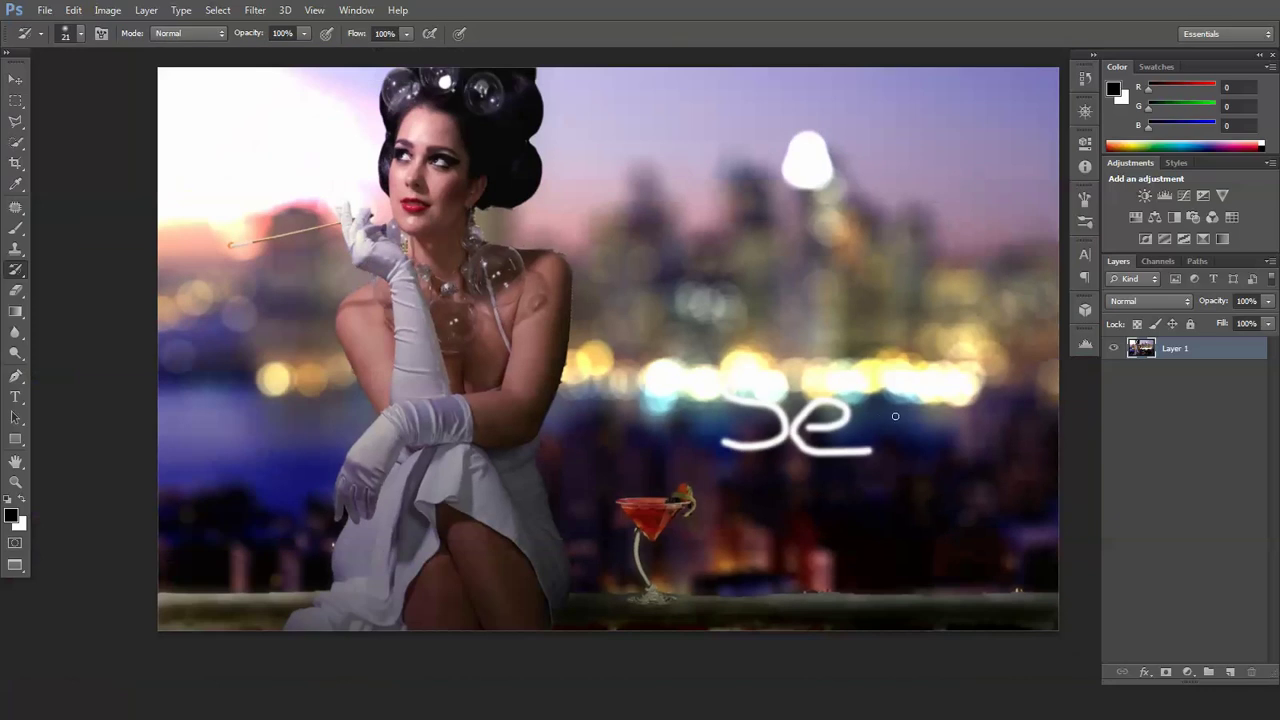
pyautogui.hotkey('ctrl', 'alt', 'z')
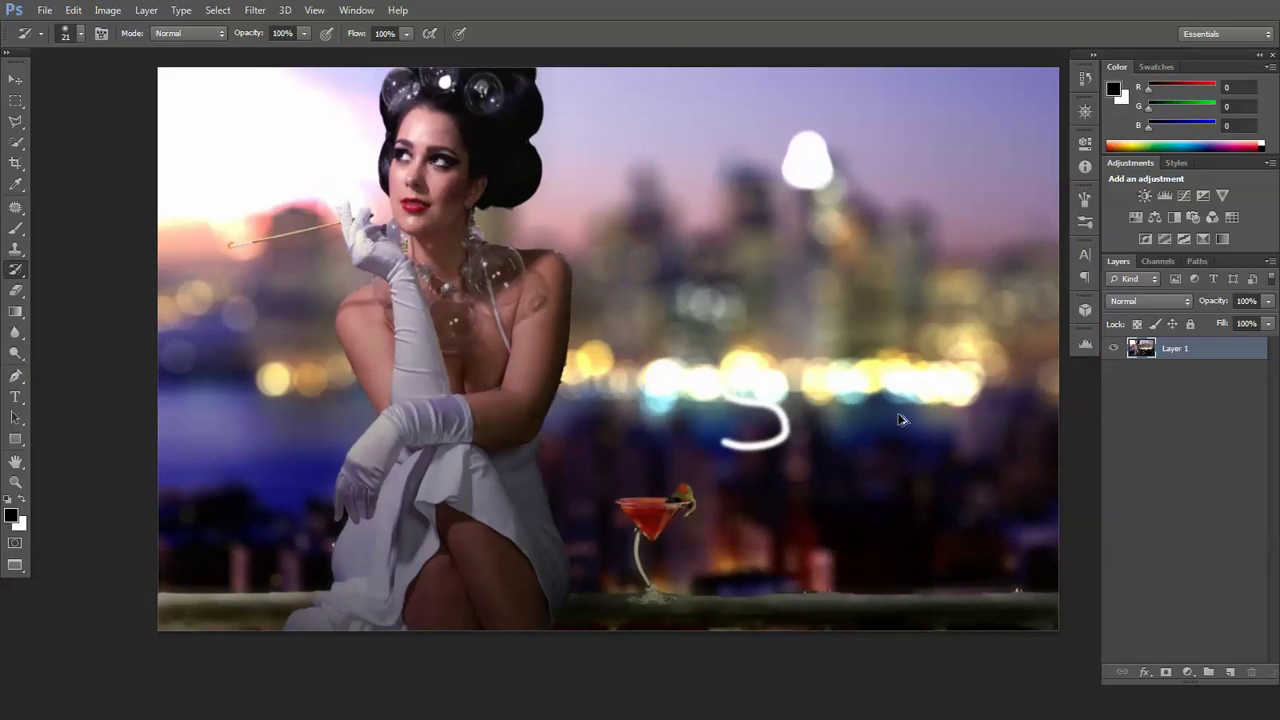
pyautogui.hotkey('ctrl', 'alt', 'z')
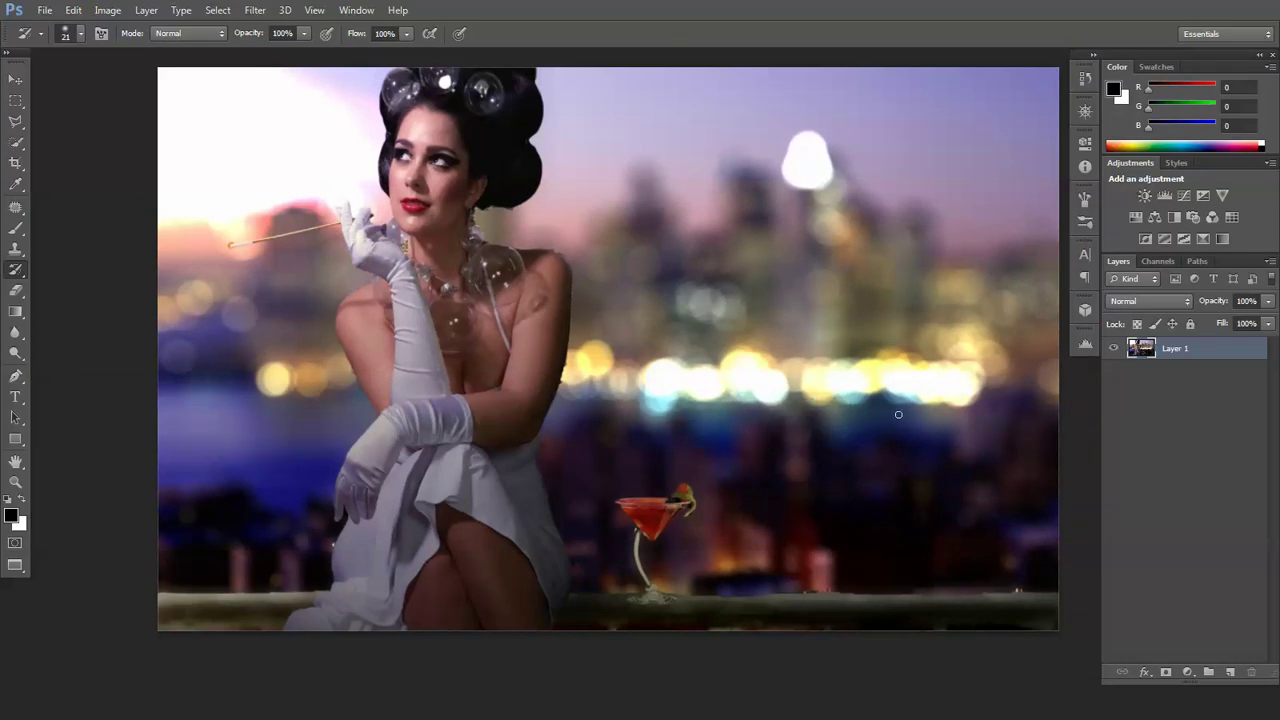